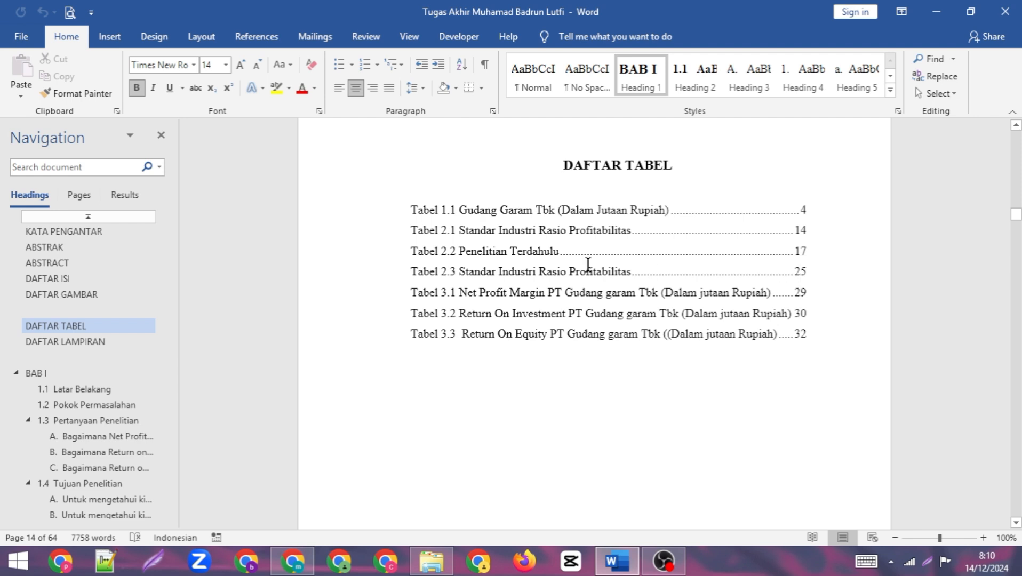
- Follow the Tabel 3.1 entry in the list of tables to its table, and return to the DAFTAR TABEL heading
click(804, 301)
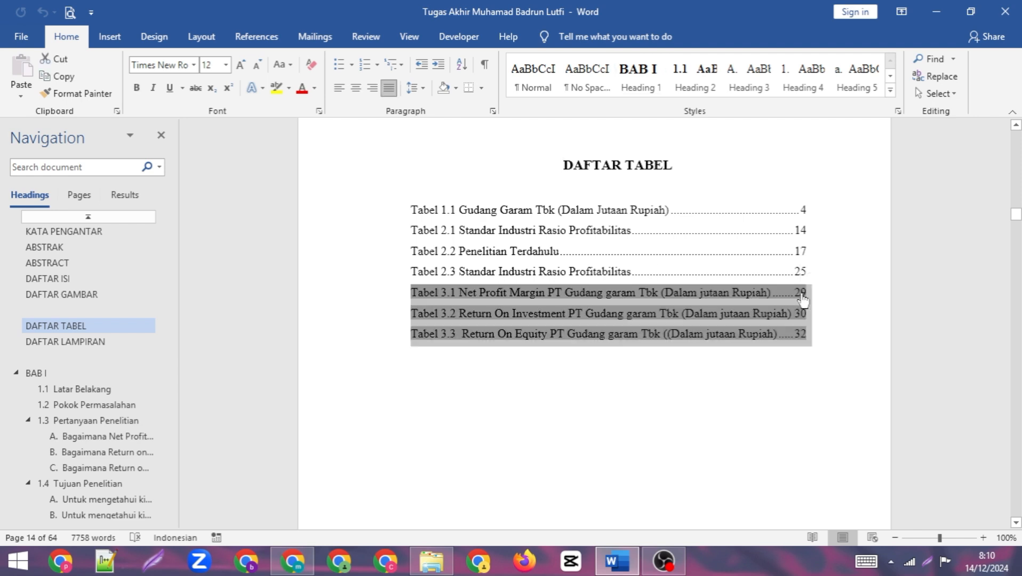
ctrl+click(803, 299)
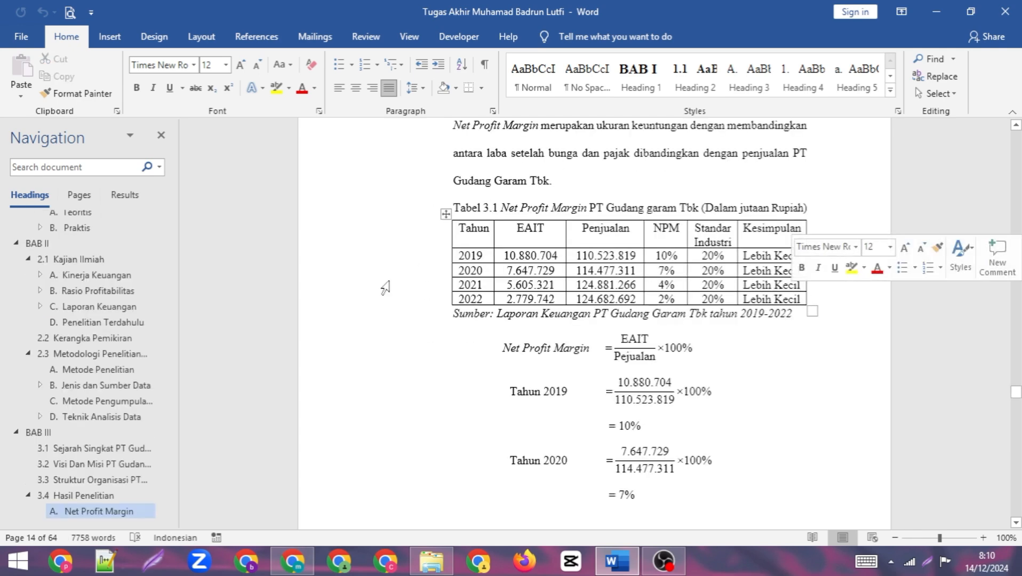
scroll(133, 300, up, 5)
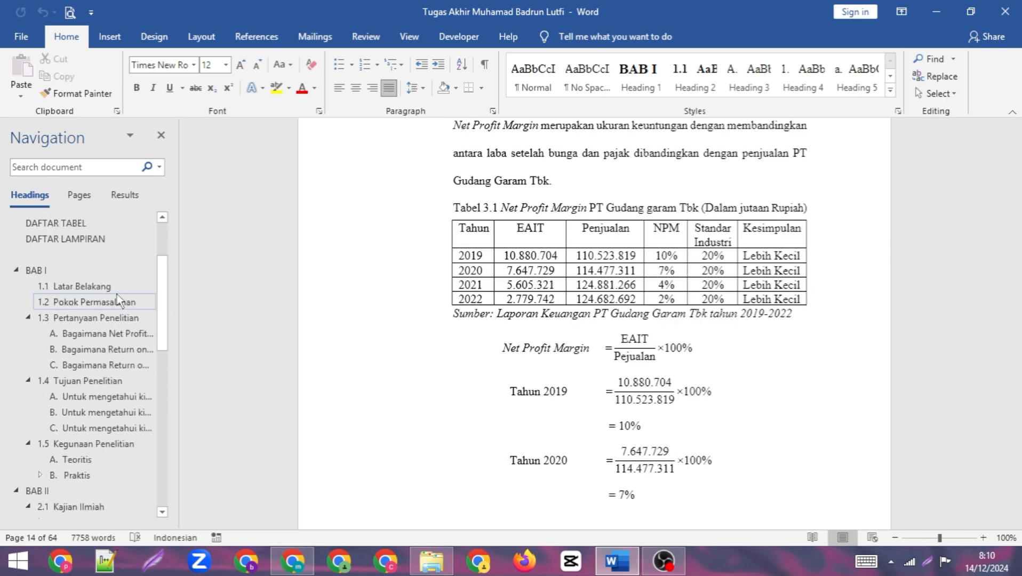
scroll(109, 283, up, 1)
click(94, 275)
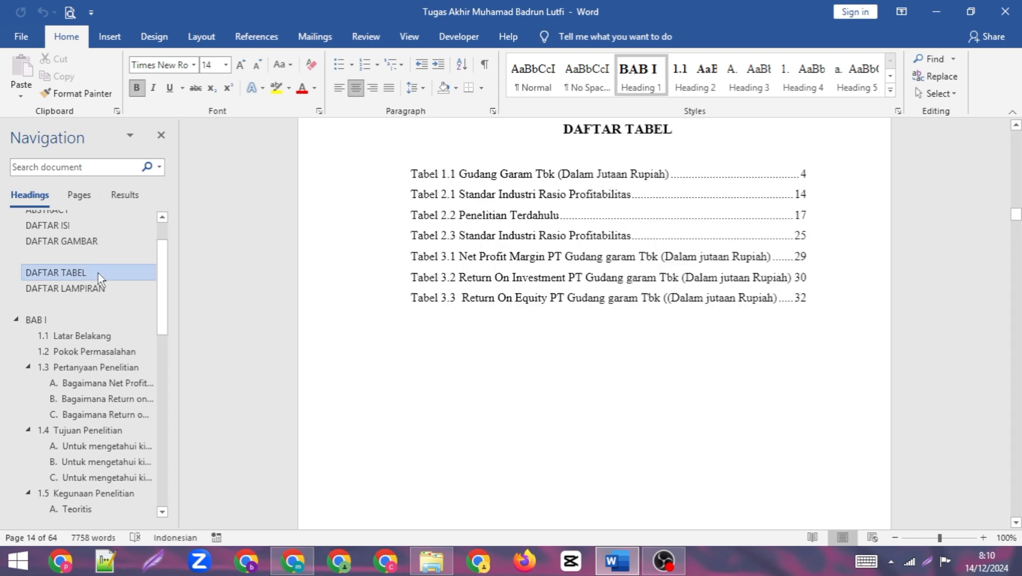
click(619, 251)
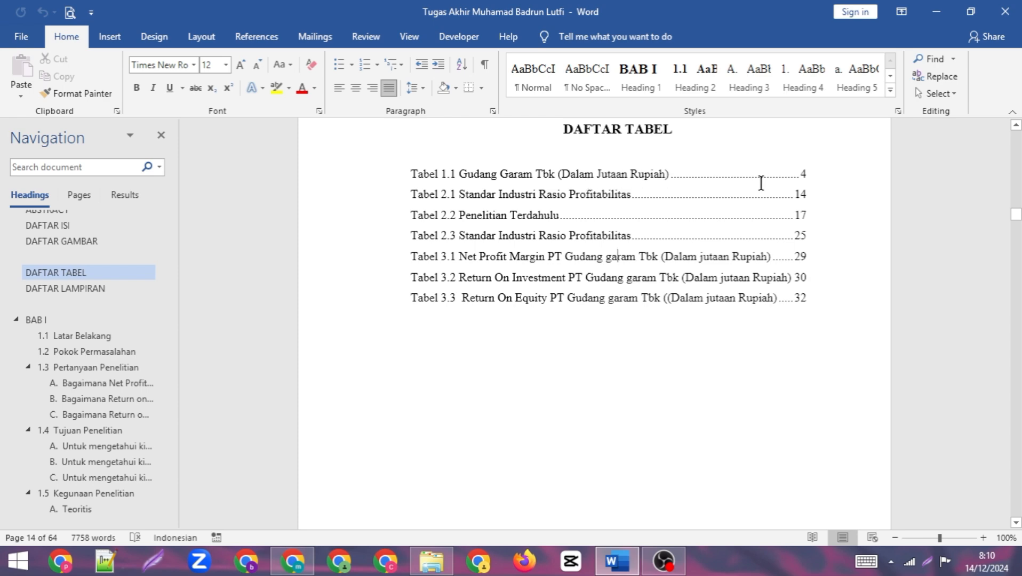
- Delete the manually typed label "Tabel 1.1" in front of the Gudang Garam Tbk table title in section 1.1
scroll(772, 339, down, 20)
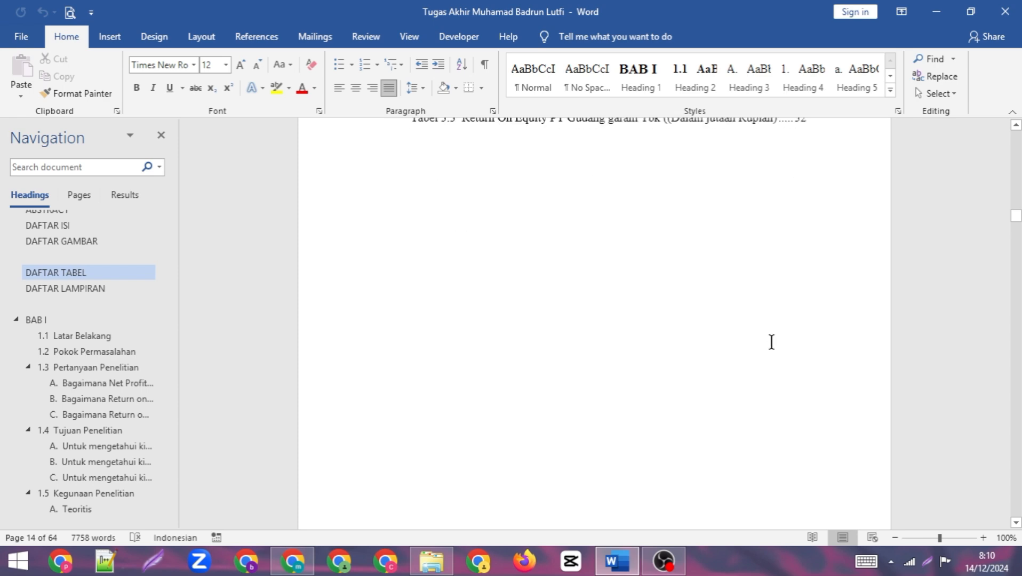
scroll(769, 332, down, 20)
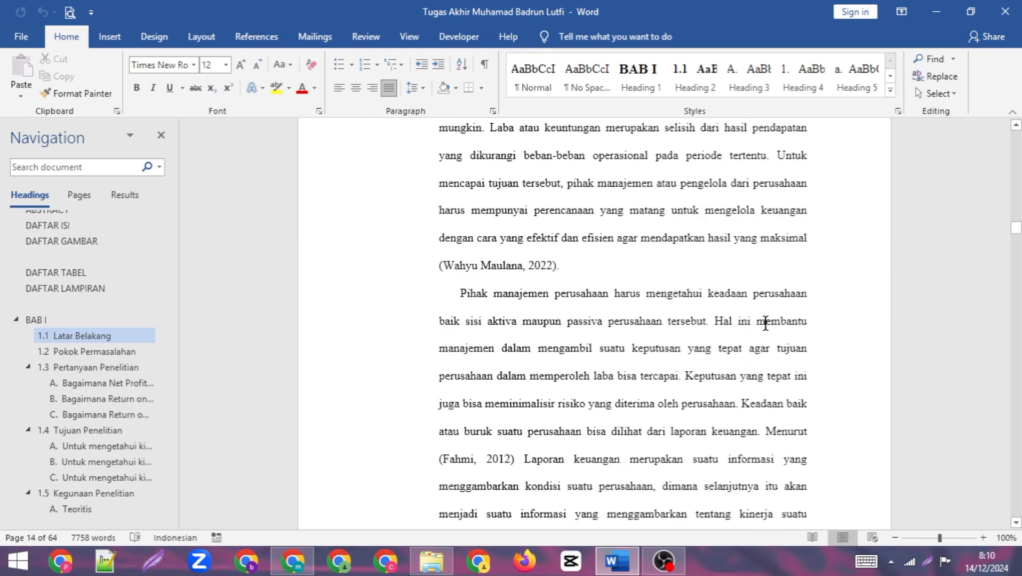
scroll(764, 322, down, 20)
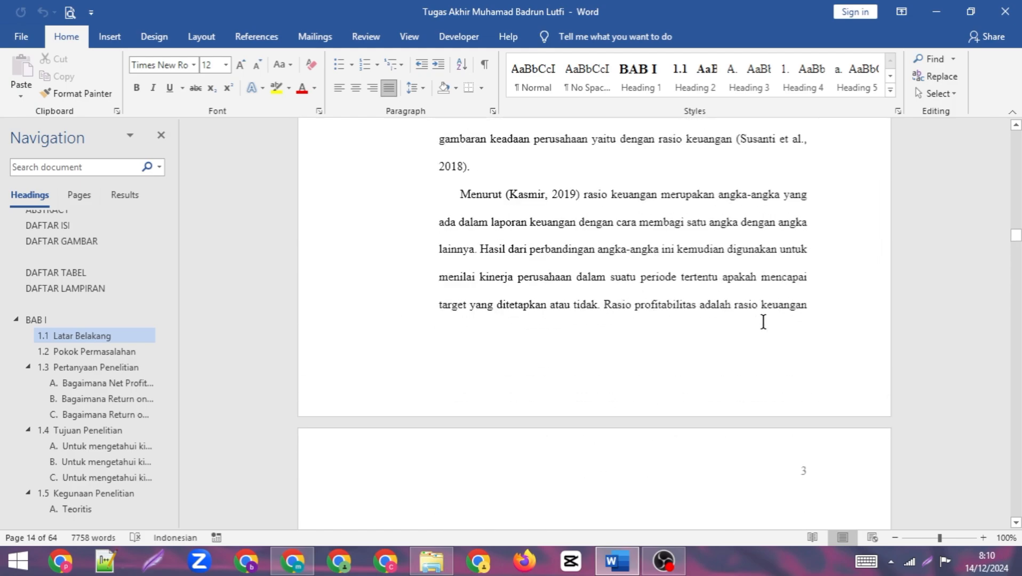
scroll(764, 322, down, 8)
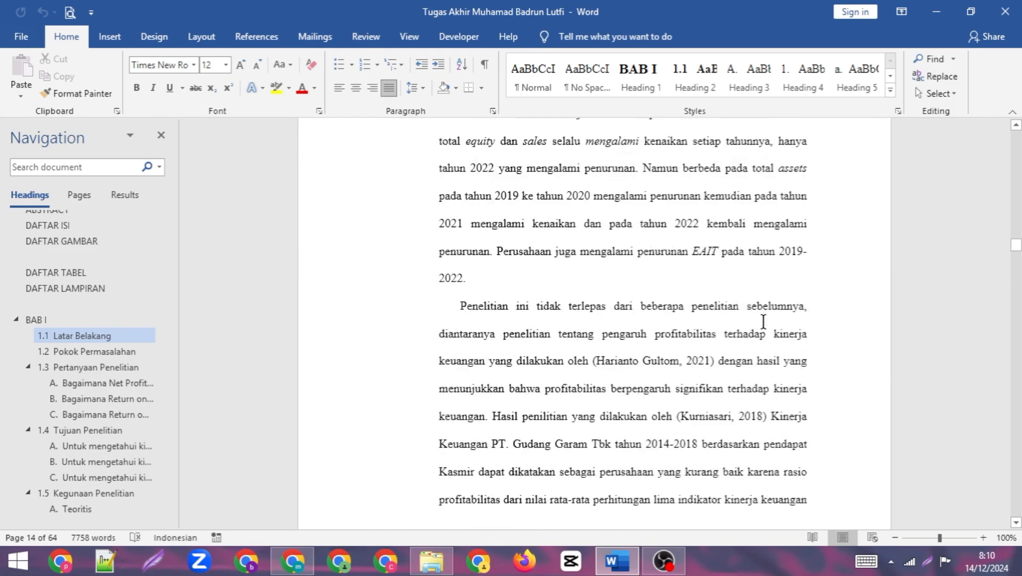
scroll(763, 322, up, 6)
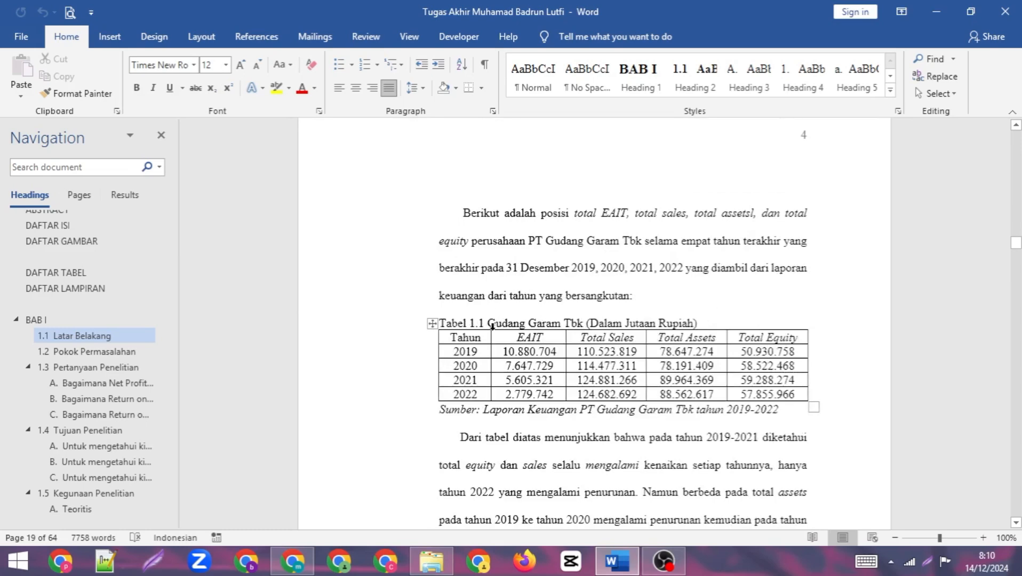
scroll(530, 334, down, 1)
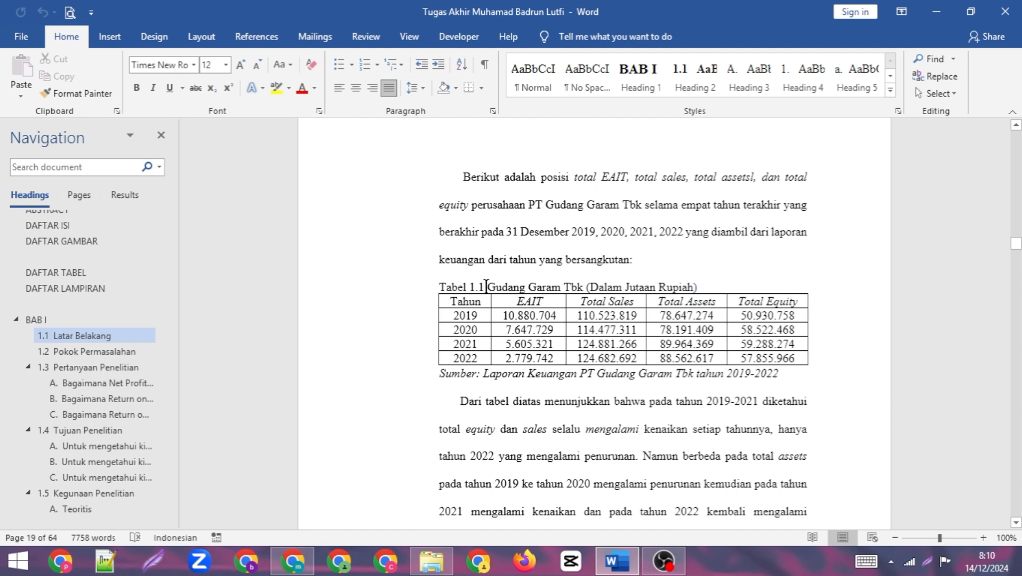
drag(486, 288, 439, 287)
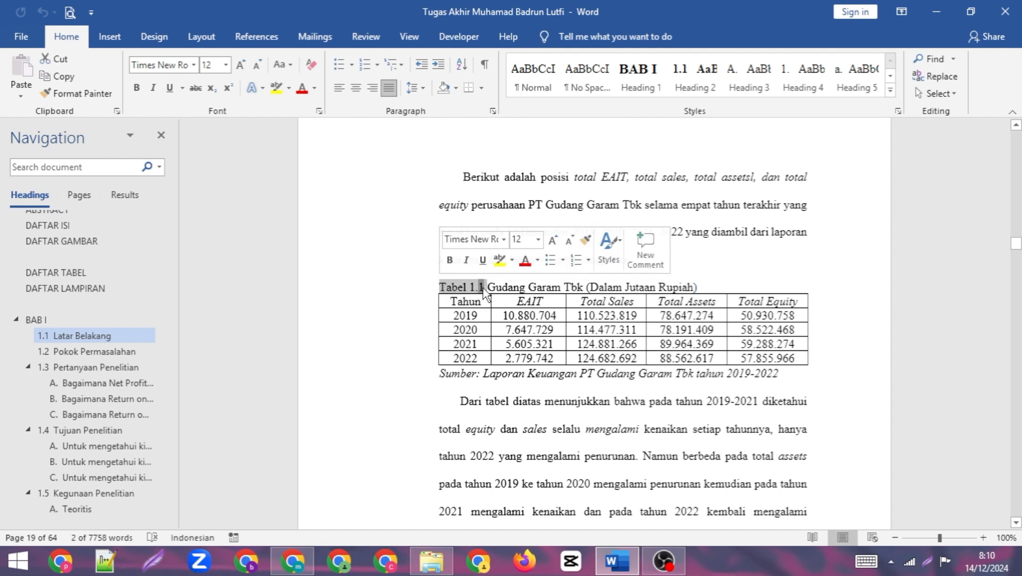
key(BackSpace)
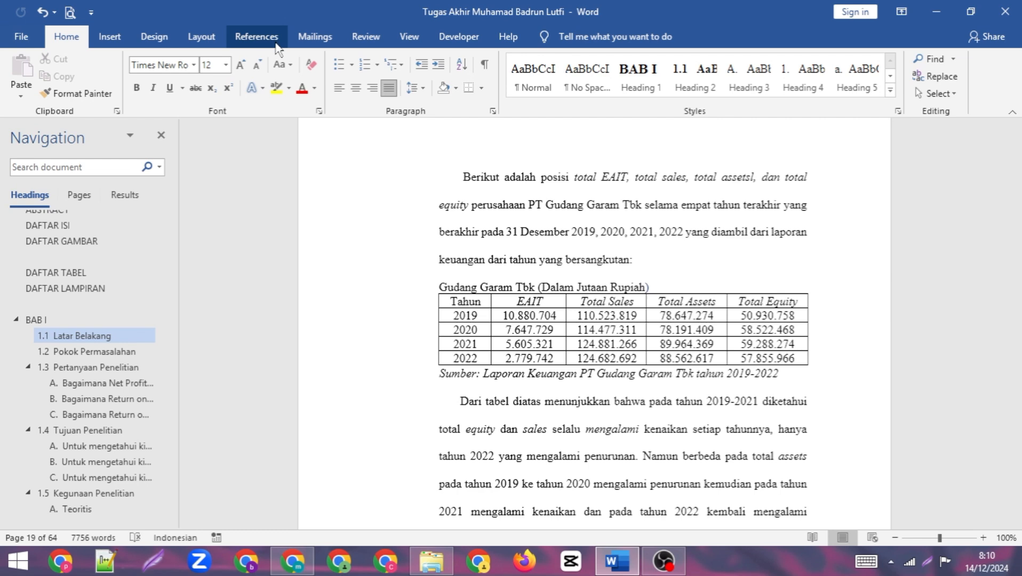
- Start inserting a caption before the Gudang Garam Tbk title and delete the existing "Tabel 1." caption label
click(259, 37)
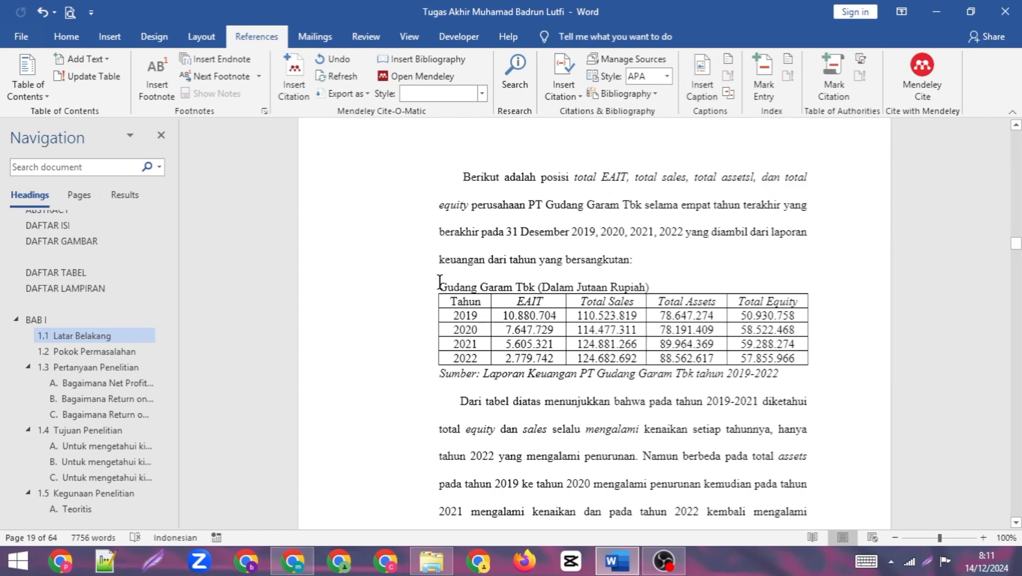
click(696, 81)
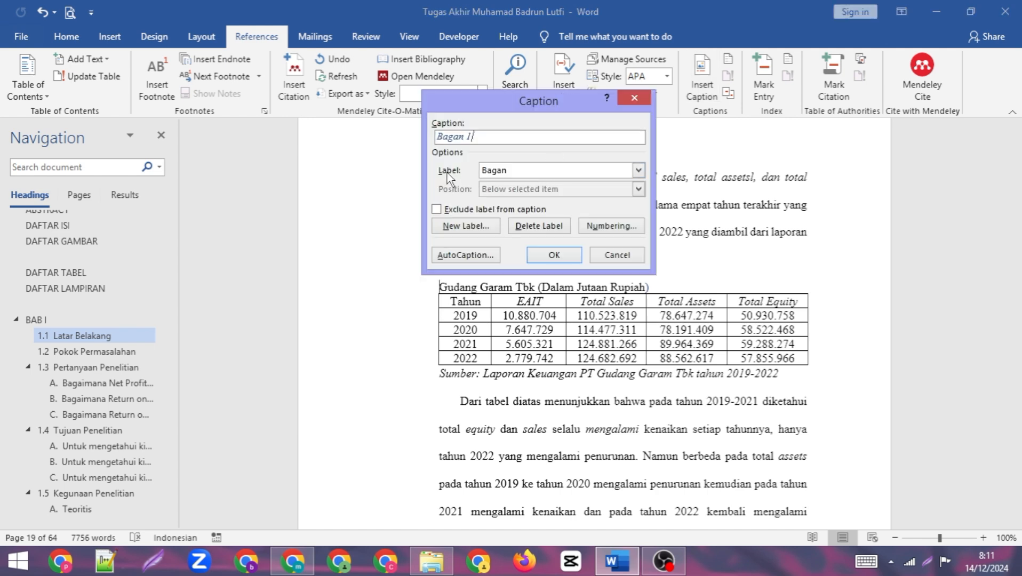
click(639, 170)
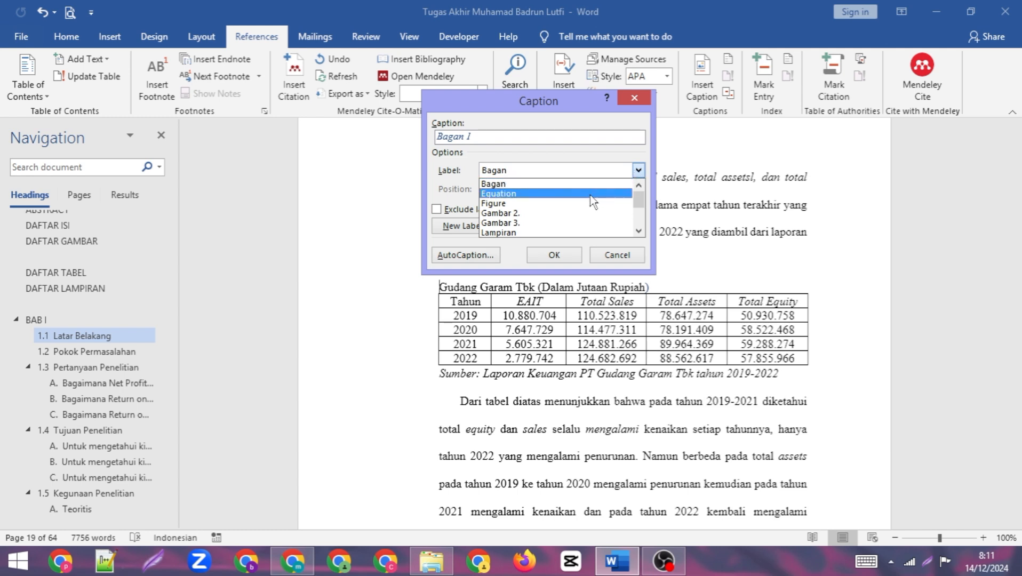
drag(636, 193, 637, 197)
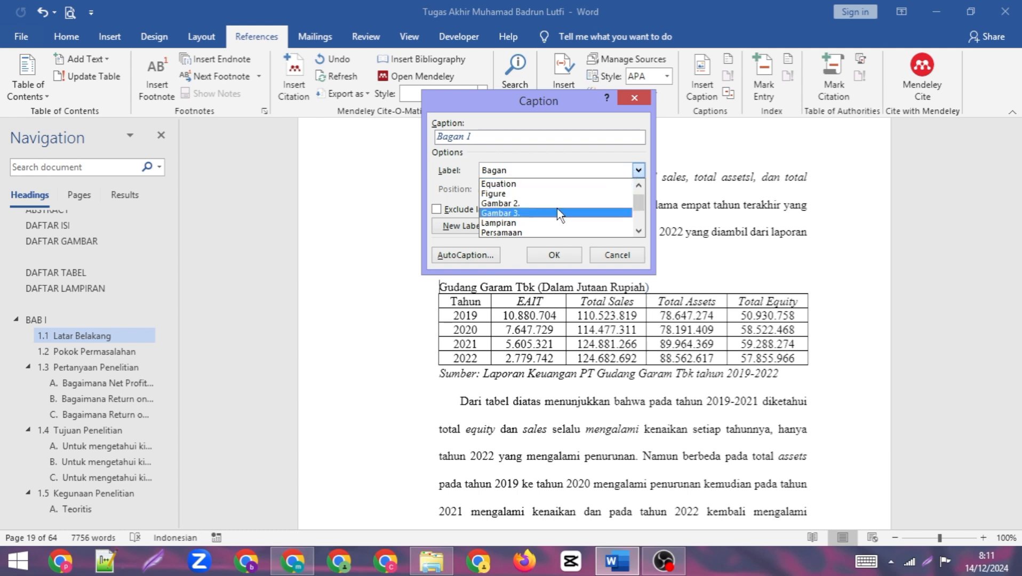
scroll(556, 209, down, 3)
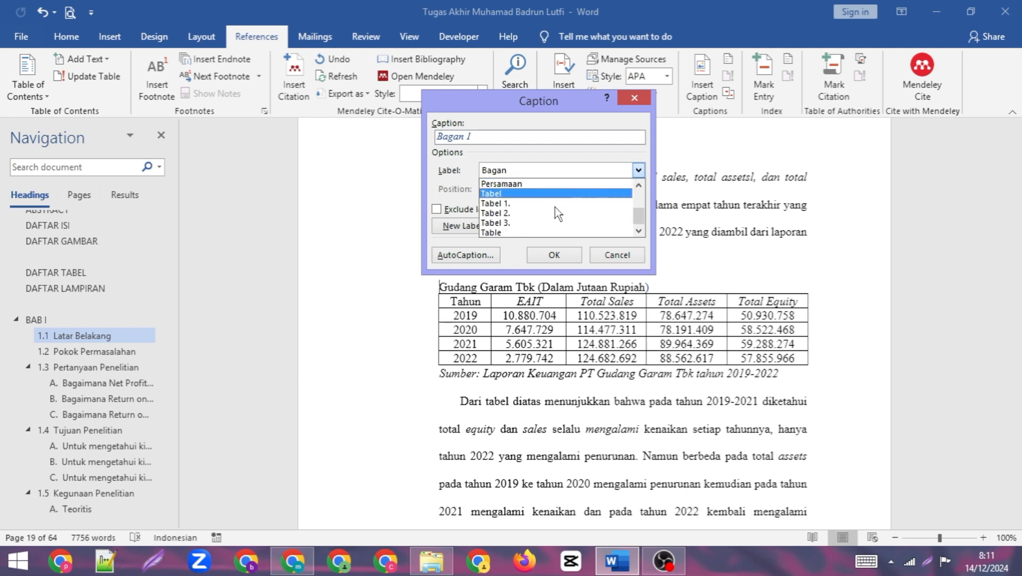
key(Escape)
click(502, 200)
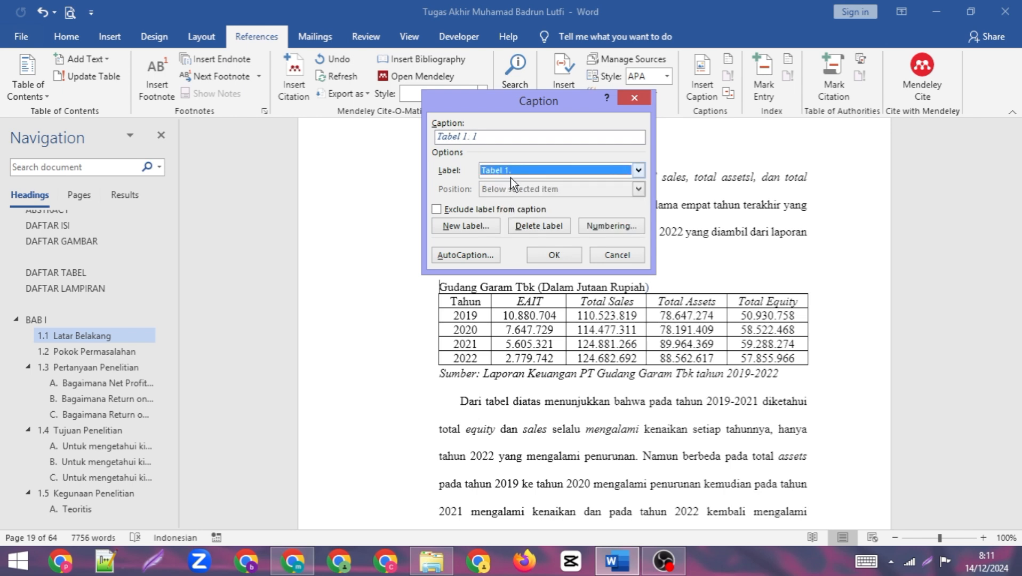
click(543, 227)
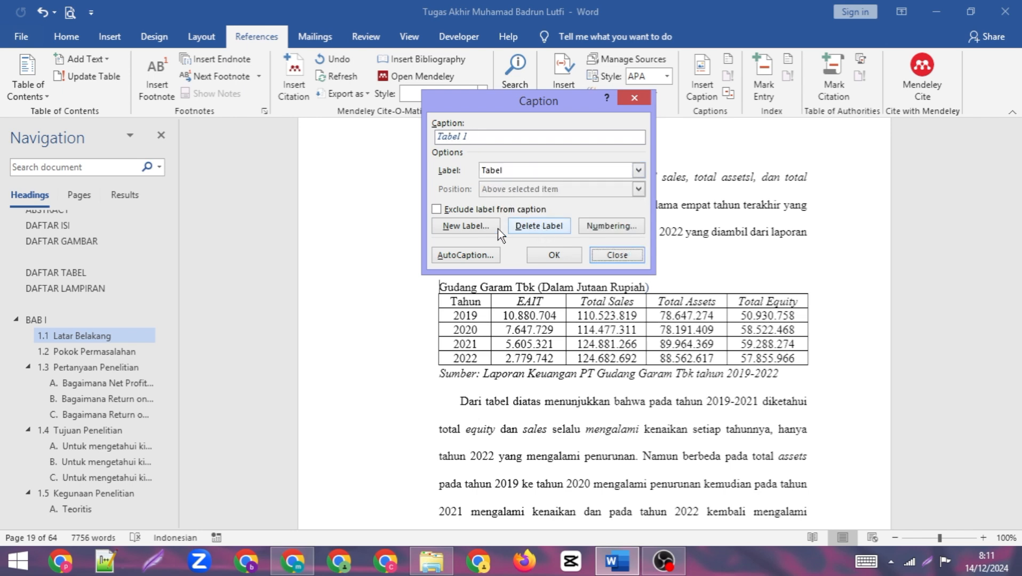
- Create a new caption label "Tabel 1." and insert the numbered caption in front of the Gudang Garam Tbk title
click(470, 226)
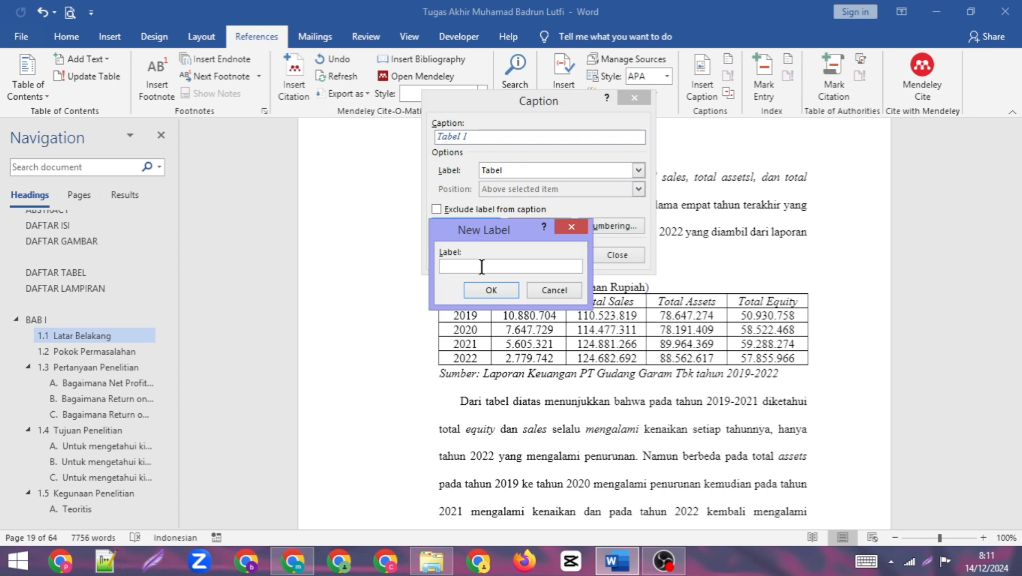
text(Tabel 1.)
click(489, 291)
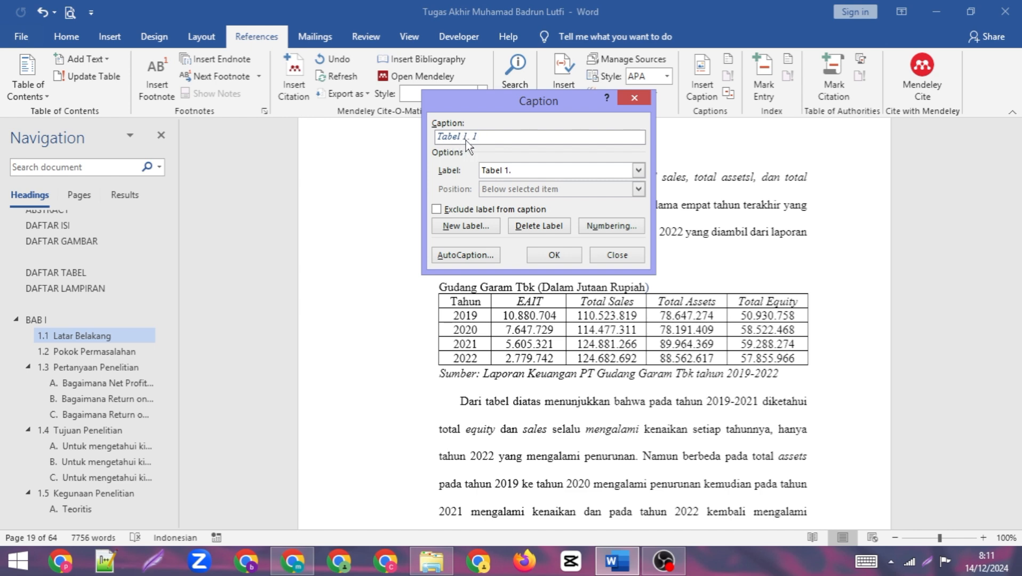
click(553, 256)
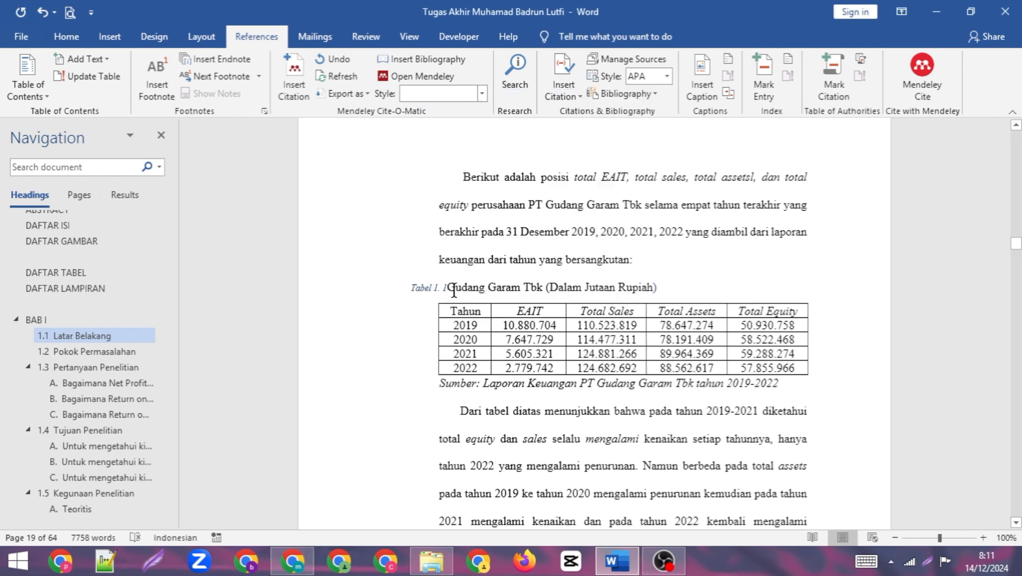
- Start a new style named TABEL from the inserted caption's formatting and open its full formatting settings
click(450, 282)
click(66, 37)
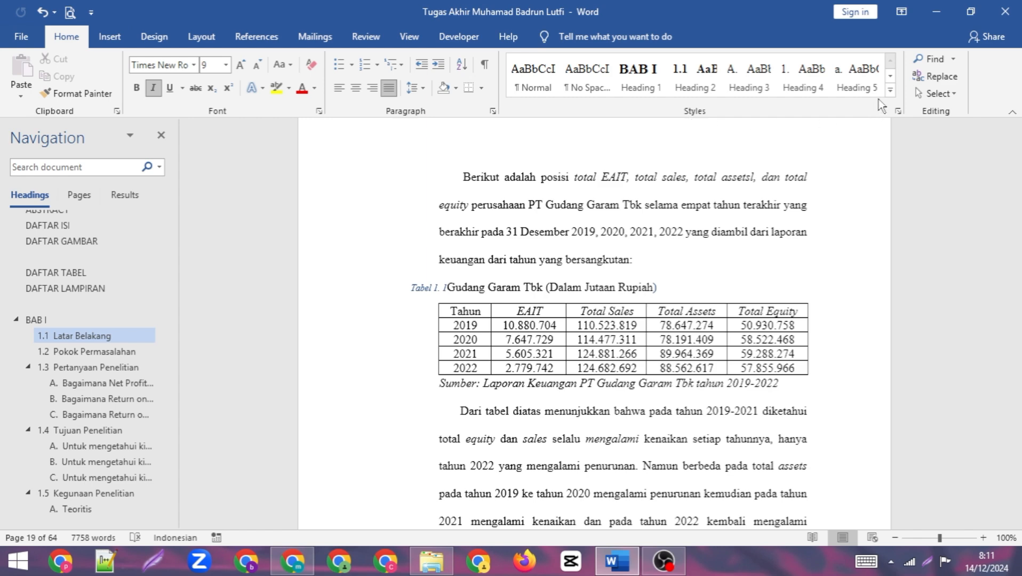
click(890, 91)
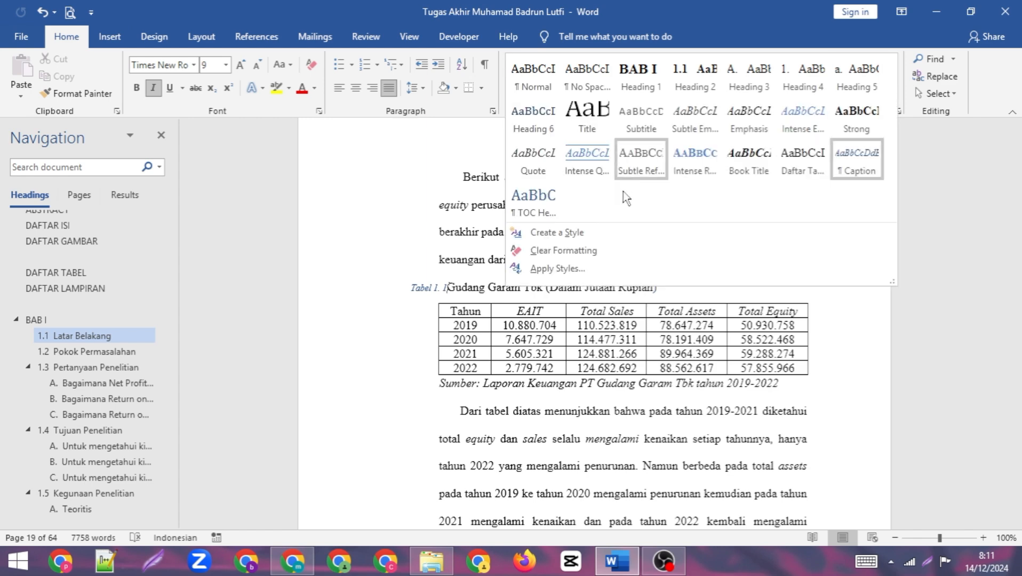
click(563, 230)
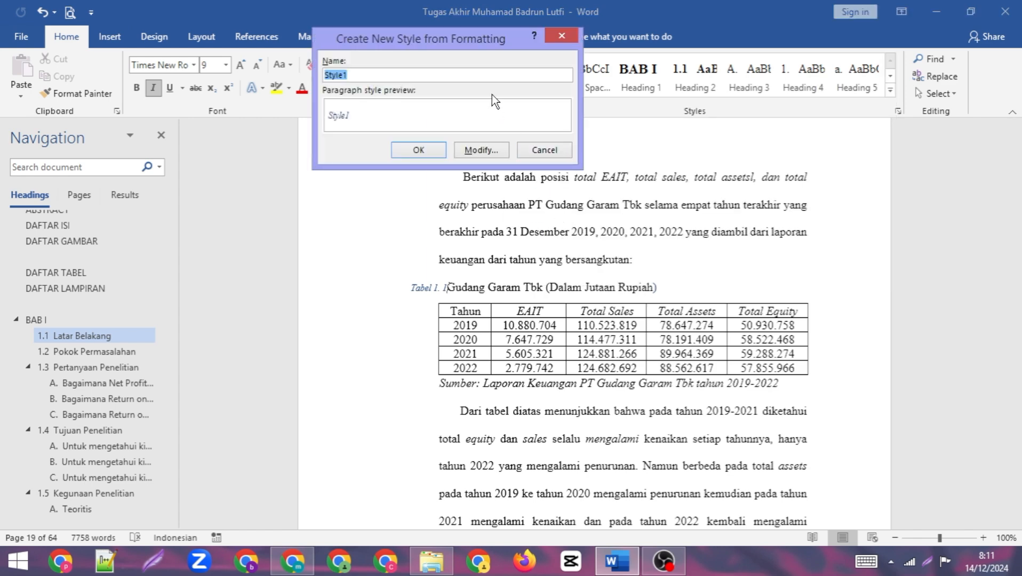
text(TABEL)
click(483, 150)
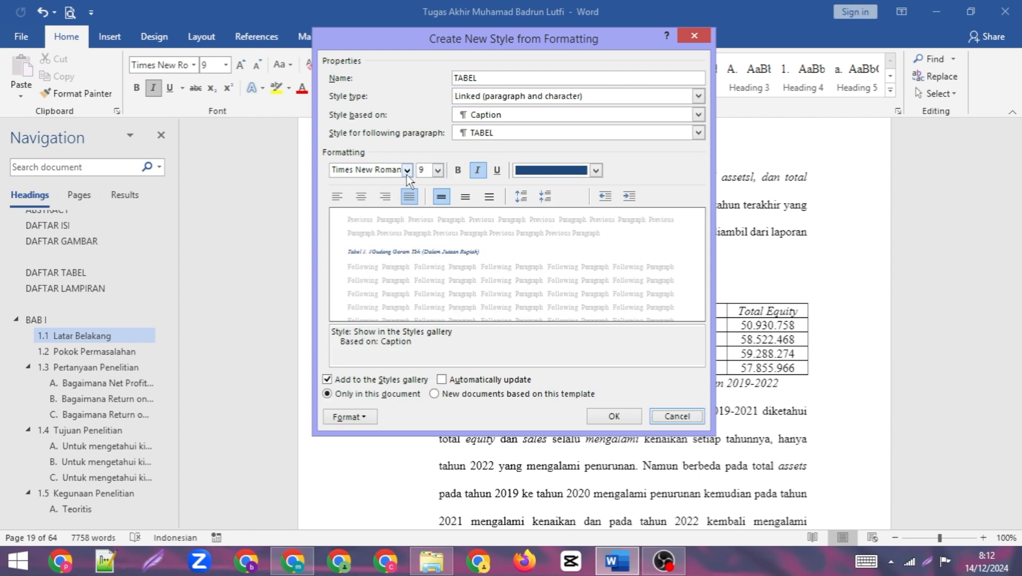
- Set the TABEL style's font size to 12 and its font color to black (Text 1), and create the style
click(438, 169)
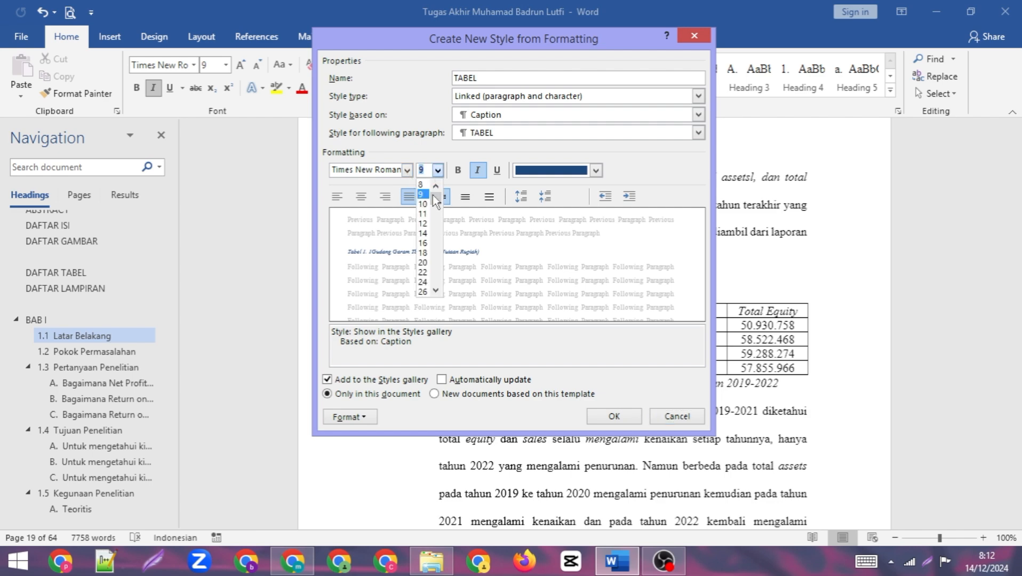
click(423, 224)
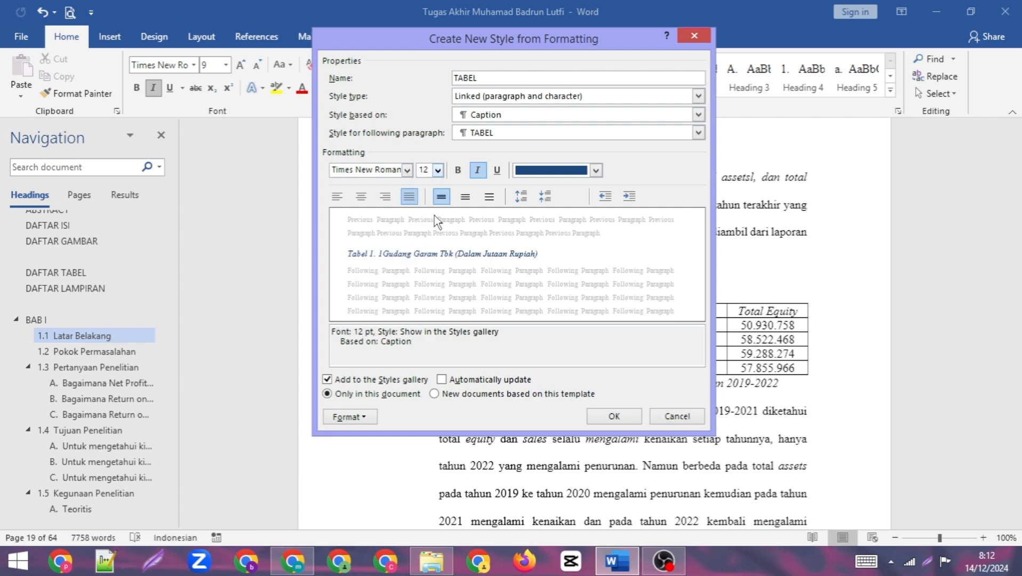
click(478, 170)
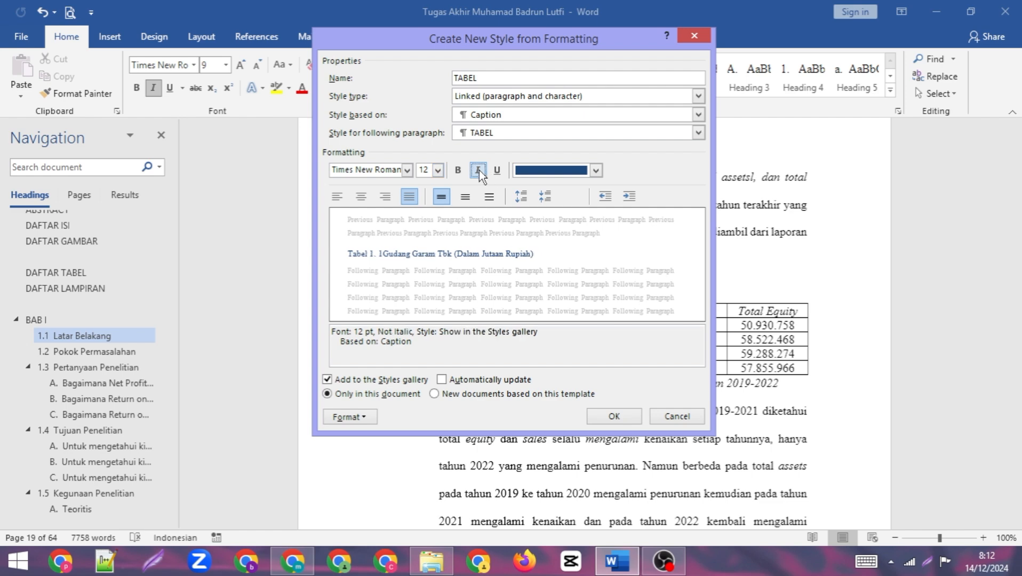
click(478, 171)
click(596, 170)
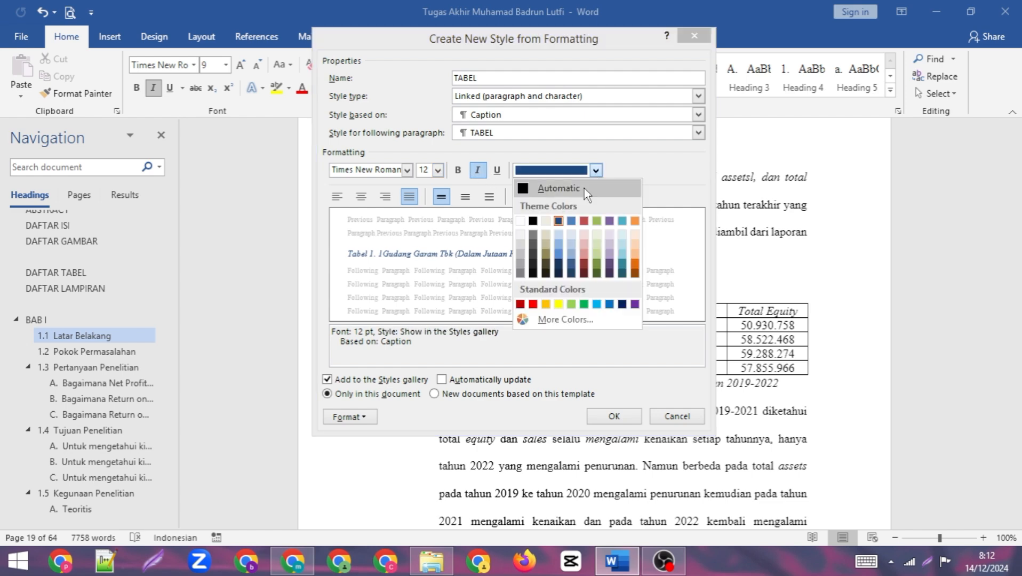
click(536, 222)
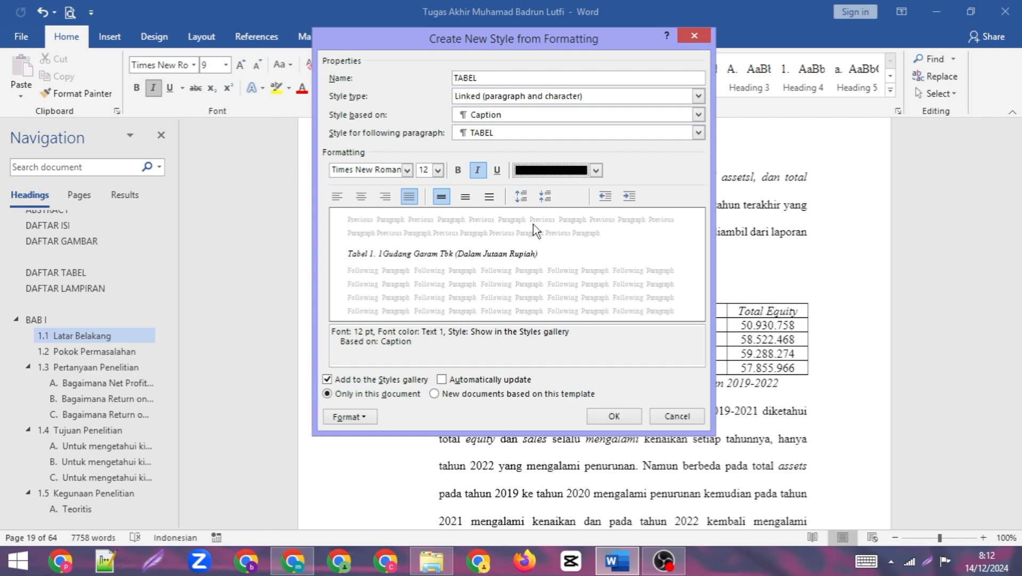
click(615, 416)
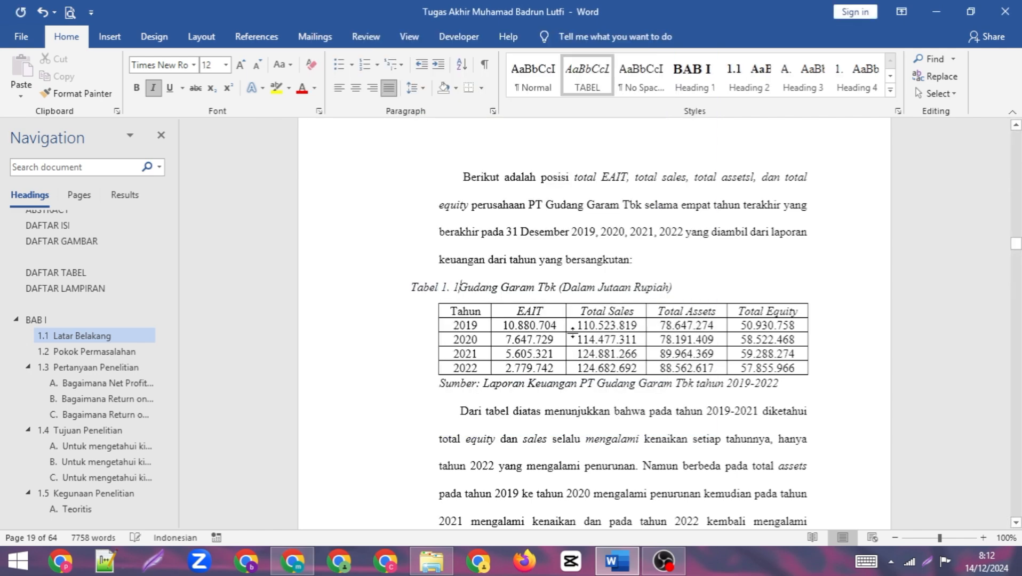
- Apply the TABEL style to the Gudang Garam Tbk caption, add a space after its number and remove the spacing after the paragraph
click(589, 78)
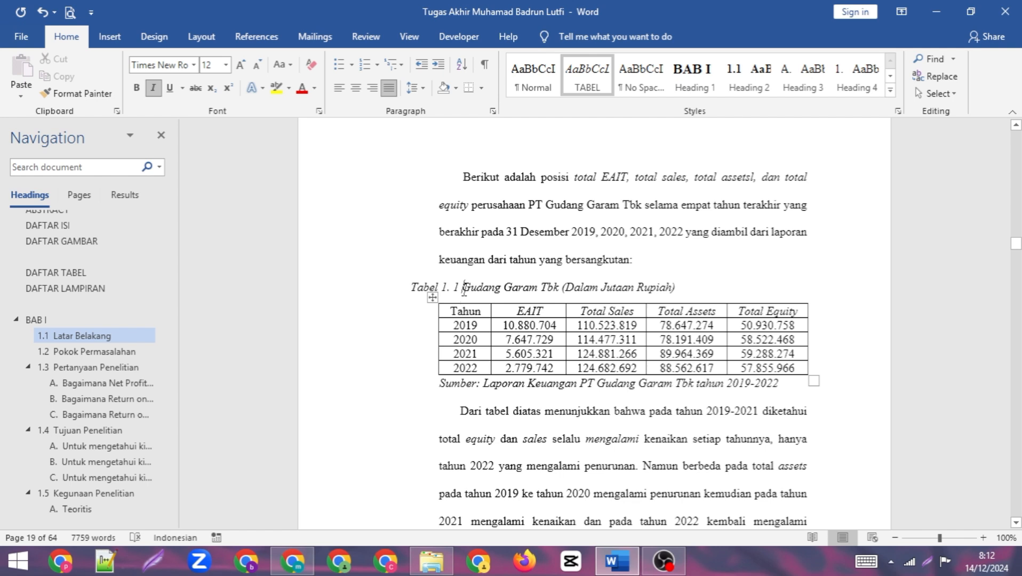
click(419, 88)
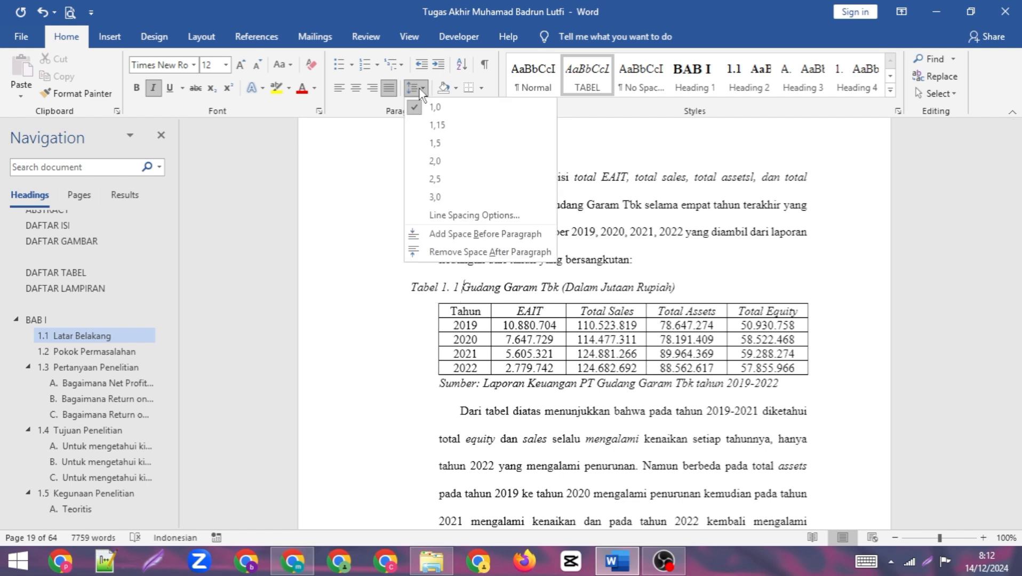
click(461, 251)
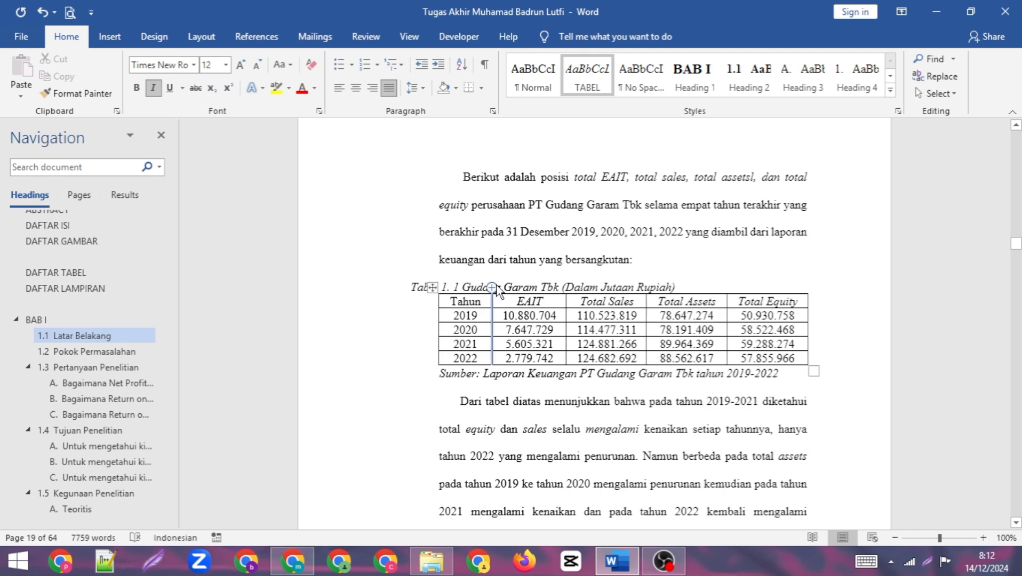
scroll(561, 293, up, 2)
scroll(539, 309, down, 1)
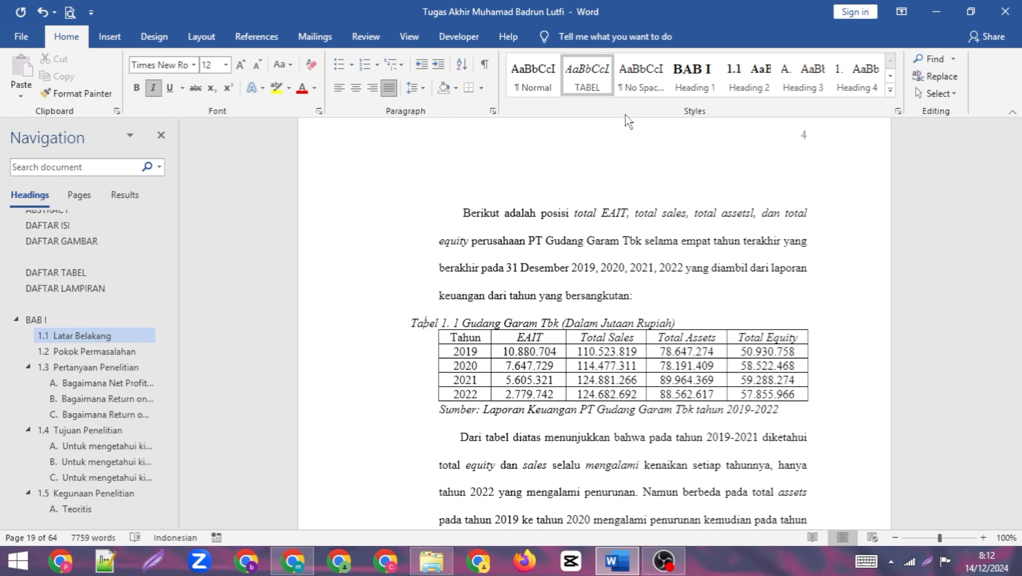
- Show the ruler and indent the Gudang Garam Tbk caption to line up with the table's left edge
click(400, 41)
click(247, 58)
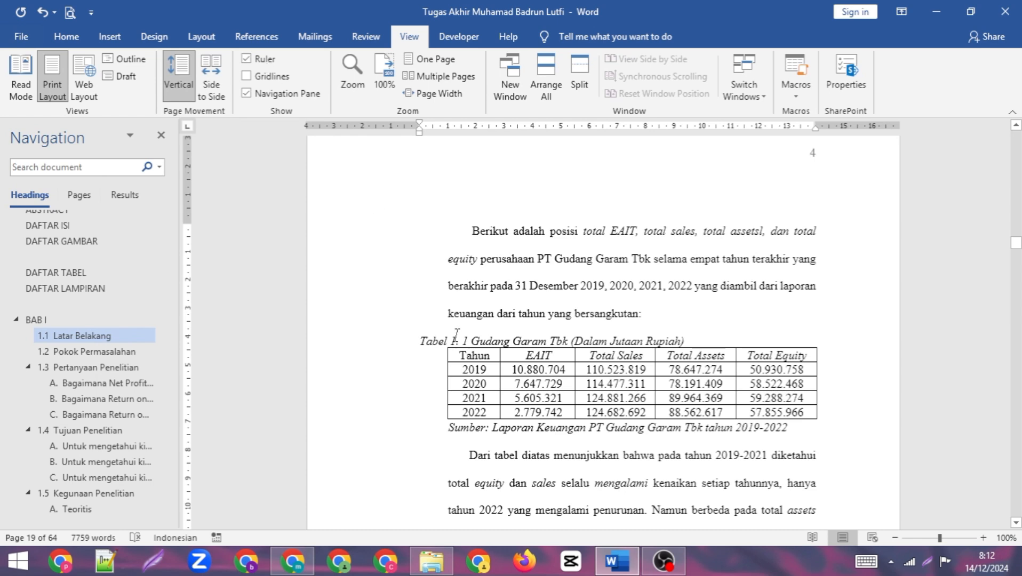
drag(420, 132, 449, 136)
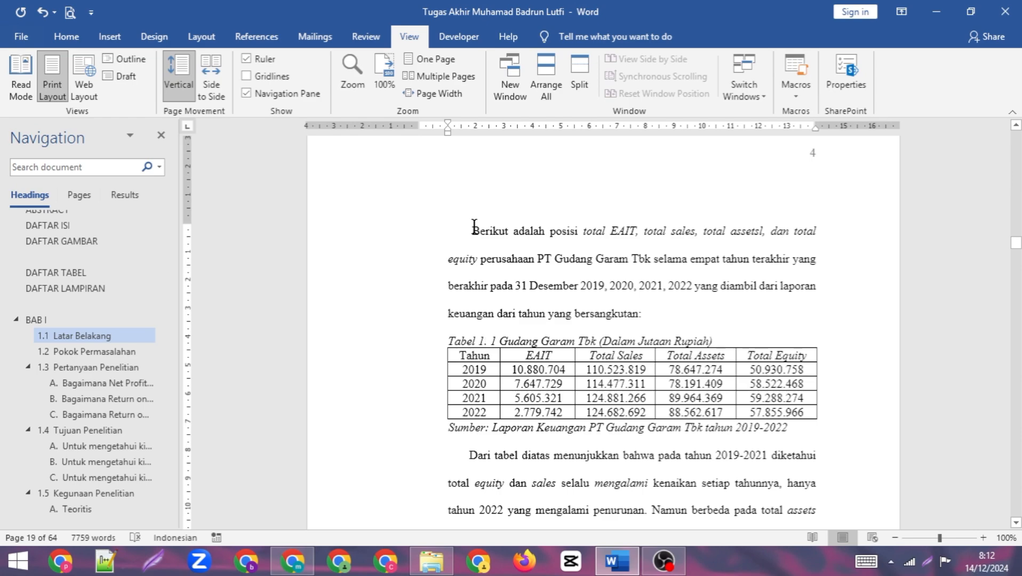
- Go from the DAFTAR TABEL list to the Standar Industri Rasio Profitabilitas title on page 14 and delete its manually typed "Tabel 2.1"
scroll(474, 227, down, 15)
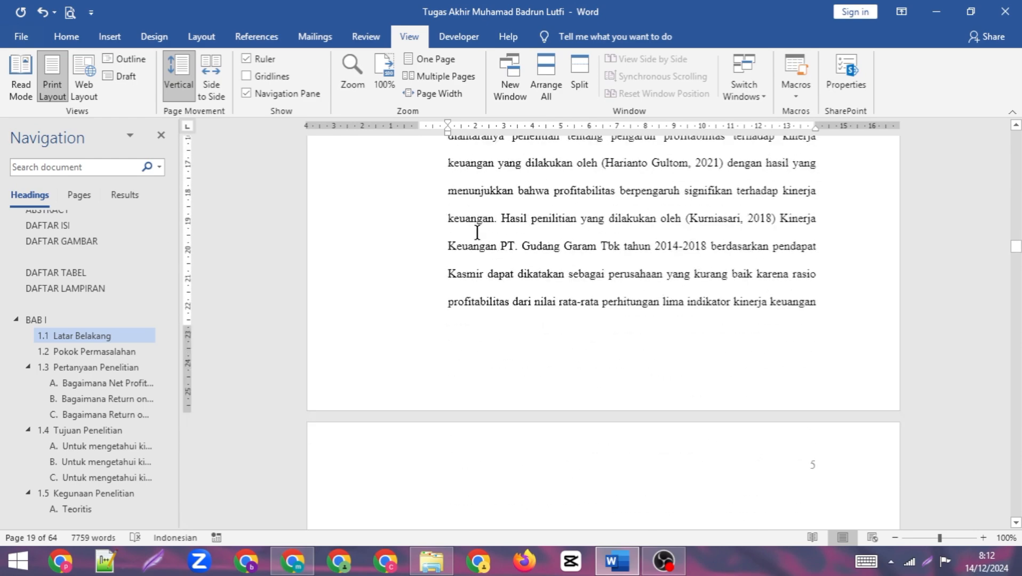
scroll(479, 238, down, 7)
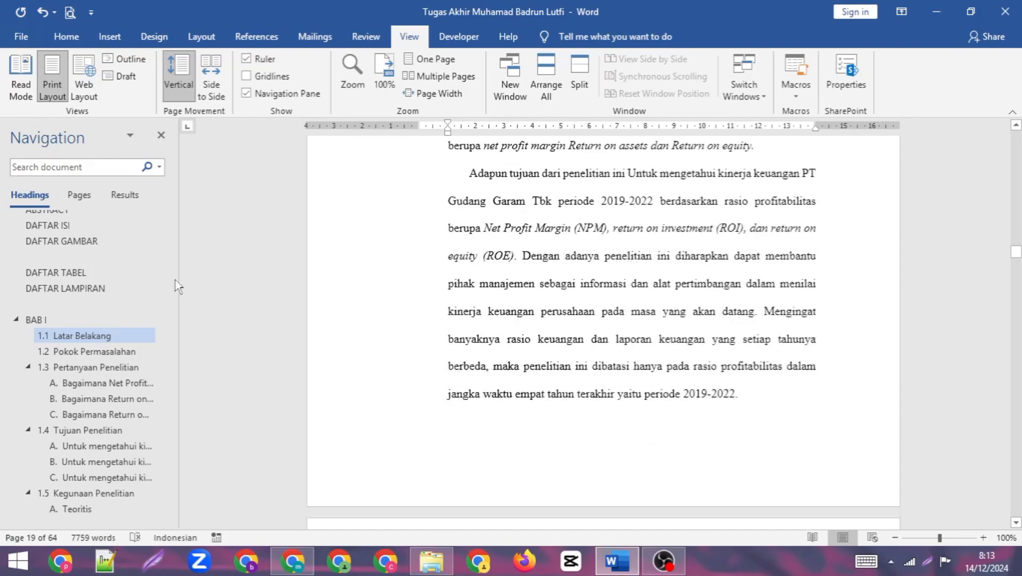
scroll(108, 300, up, 1)
click(84, 328)
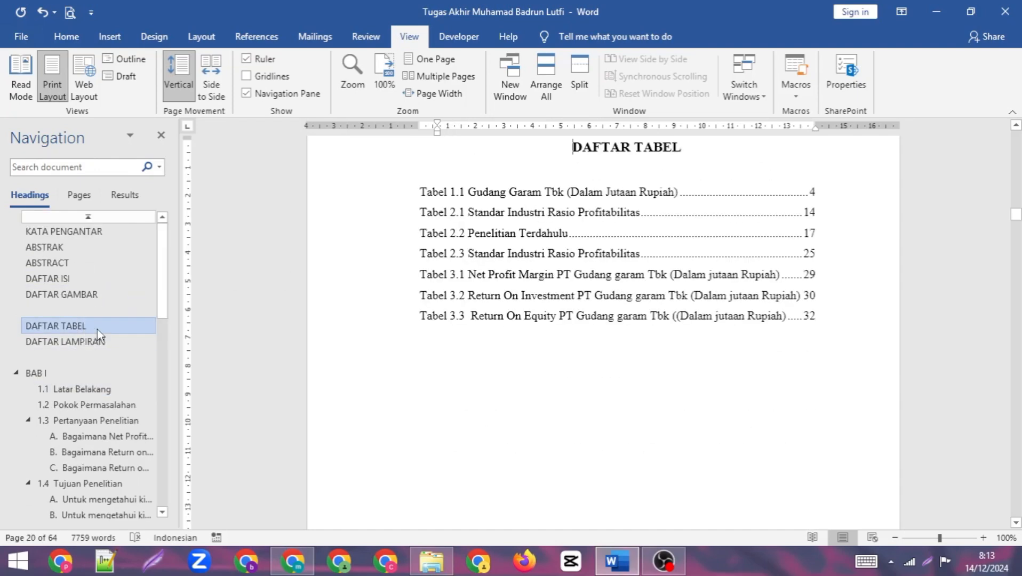
ctrl+click(808, 215)
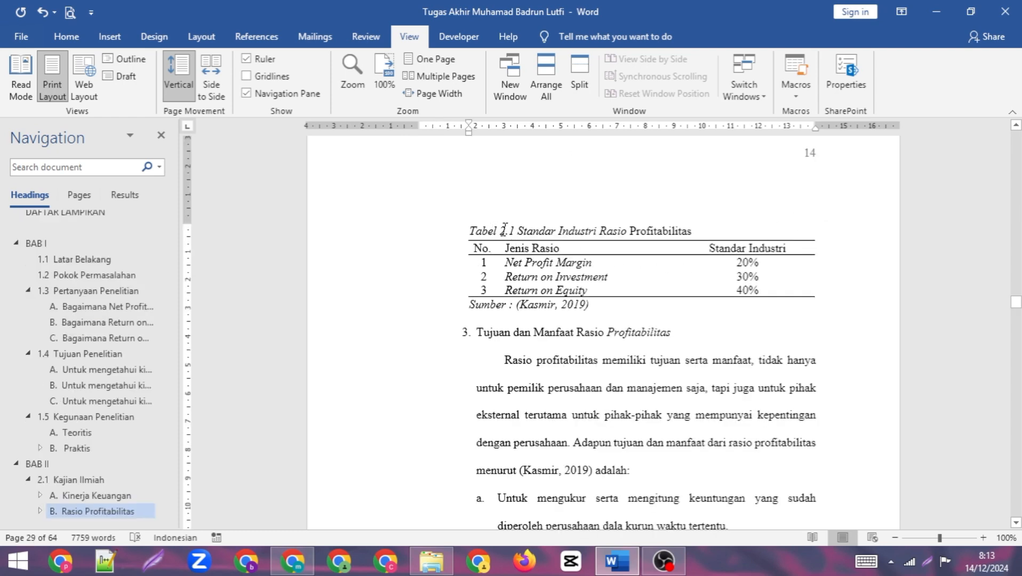
drag(510, 230, 472, 238)
key(Delete)
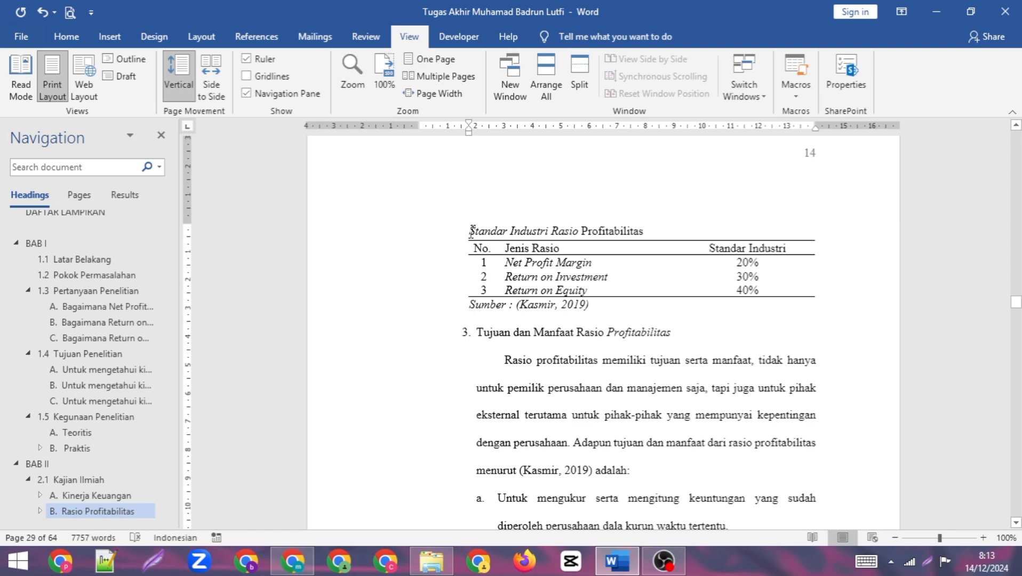
- Start inserting a caption before the Standar Industri Rasio Profitabilitas title and delete the existing "Tabel 2." caption label
click(267, 45)
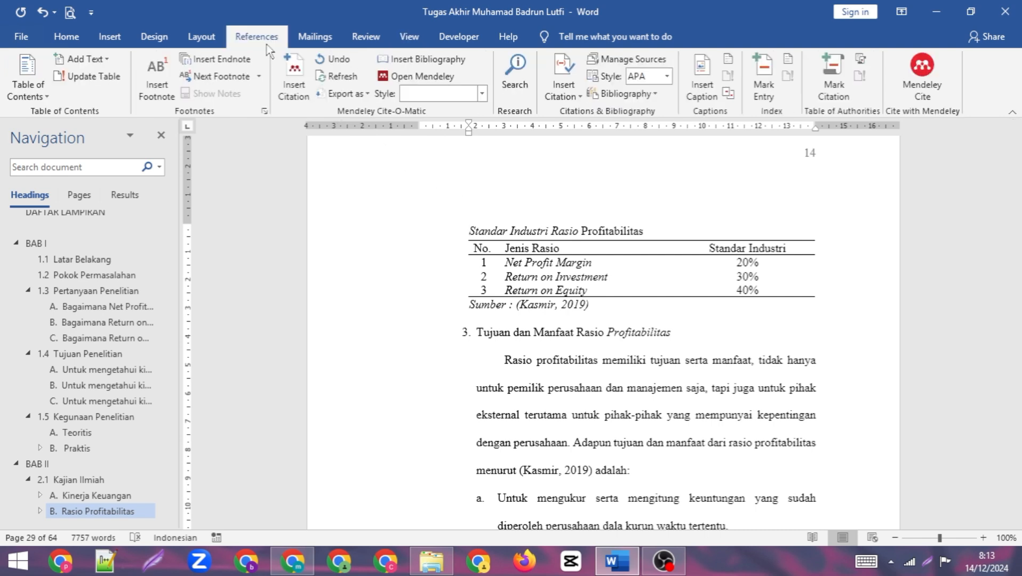
click(703, 77)
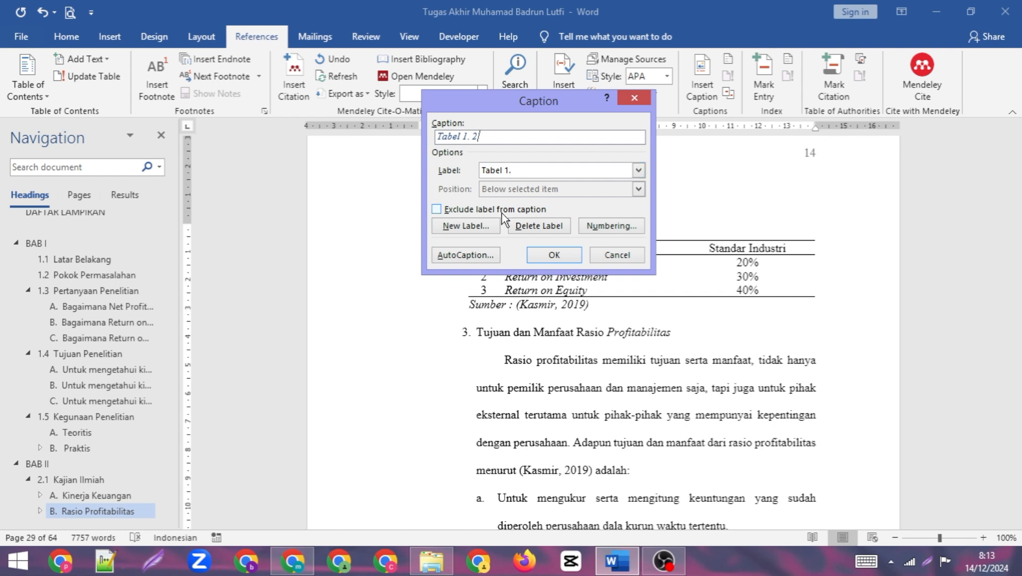
click(639, 170)
scroll(526, 223, down, 1)
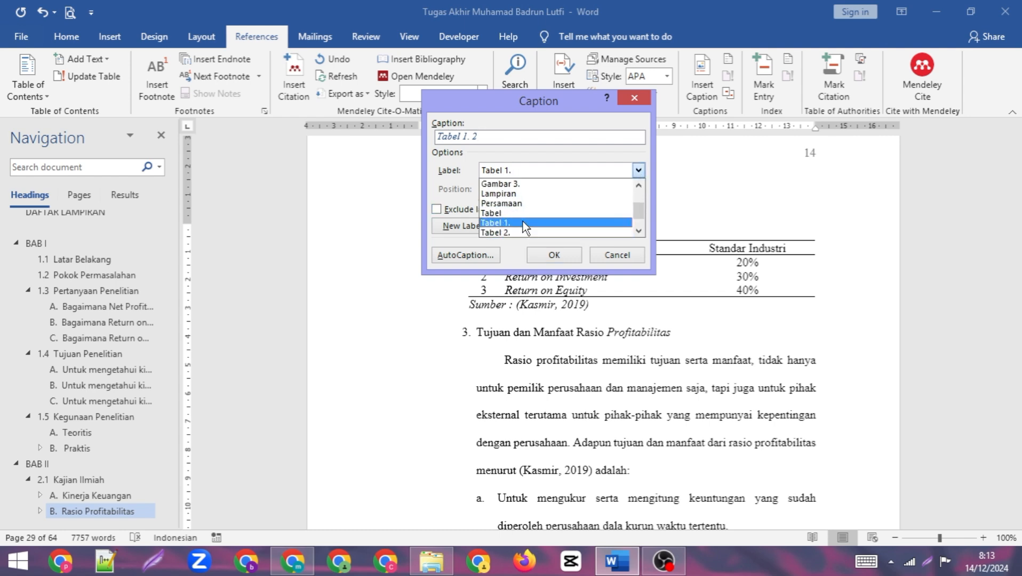
click(512, 230)
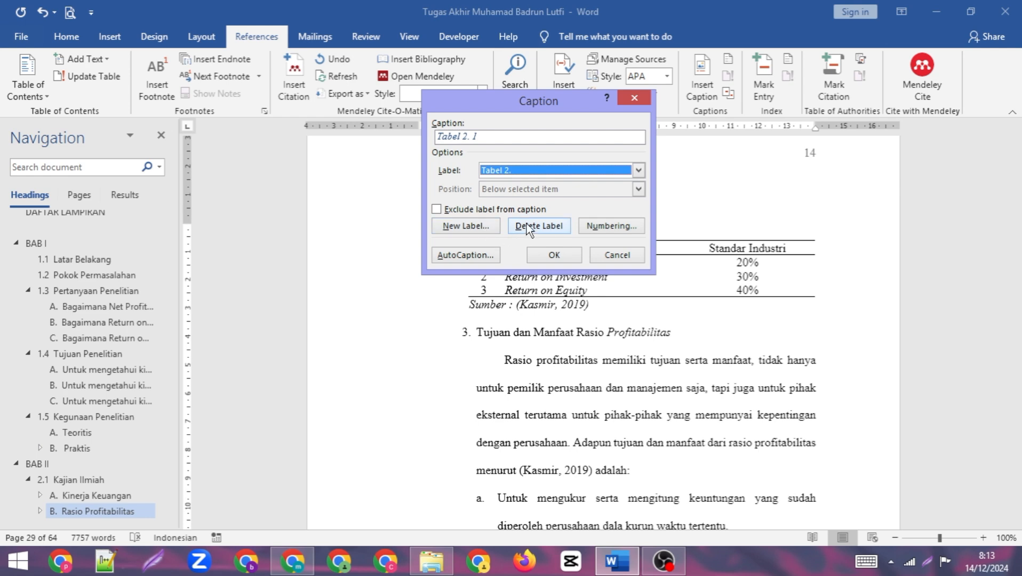
click(528, 226)
- Create a new caption label "Tabel 2." and insert the numbered caption in front of the Standar Industri Rasio Profitabilitas title
click(466, 227)
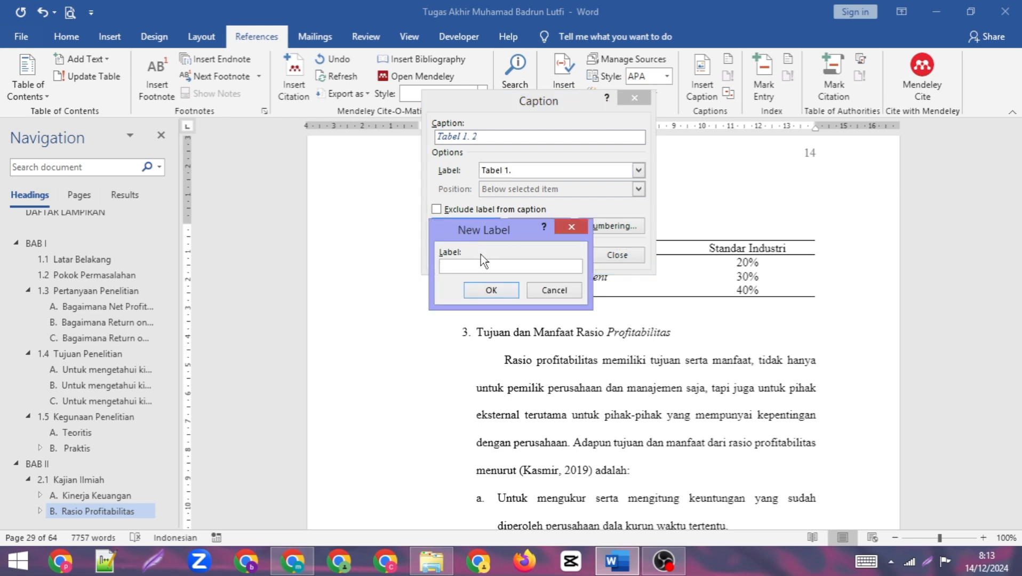
text(Tabel 2.)
click(491, 290)
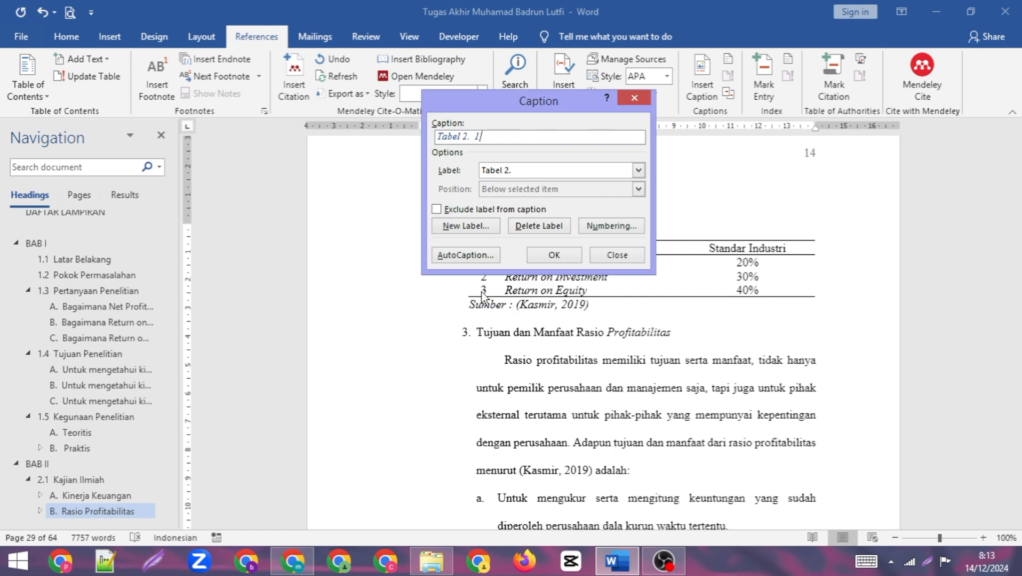
click(547, 250)
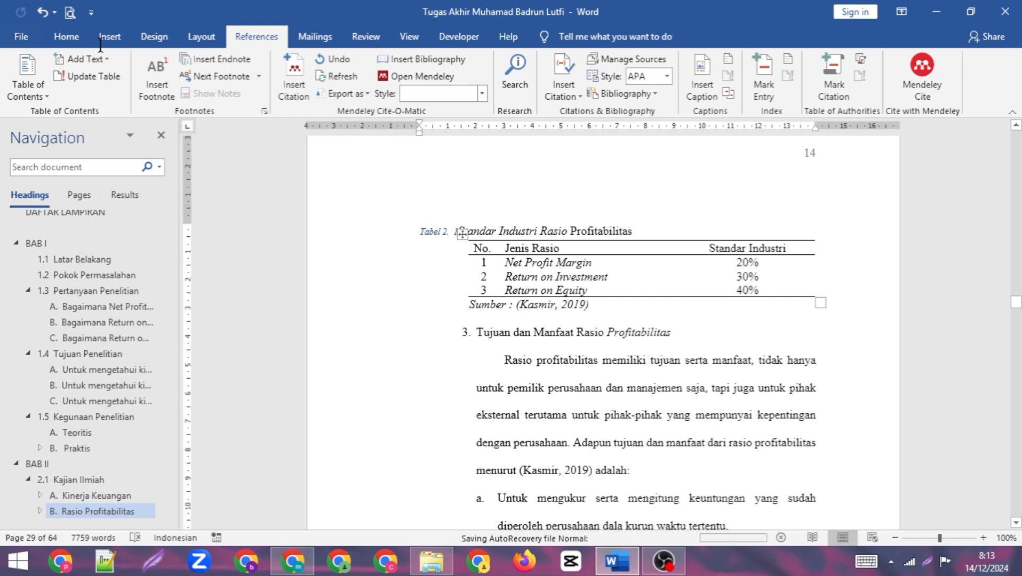
- Apply the TABEL style to the Standar Industri Rasio Profitabilitas caption and correct its spacing to read "Tabel 2.1 Standar Industri Rasio Profitabilitas"
click(66, 37)
click(593, 86)
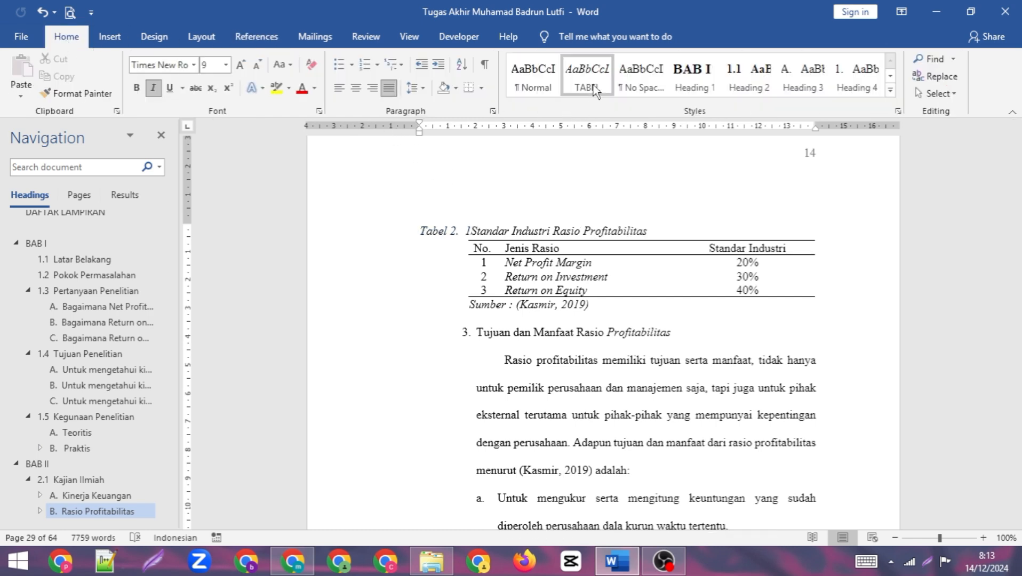
key(ctrl+z)
key(Left)
key(Left)
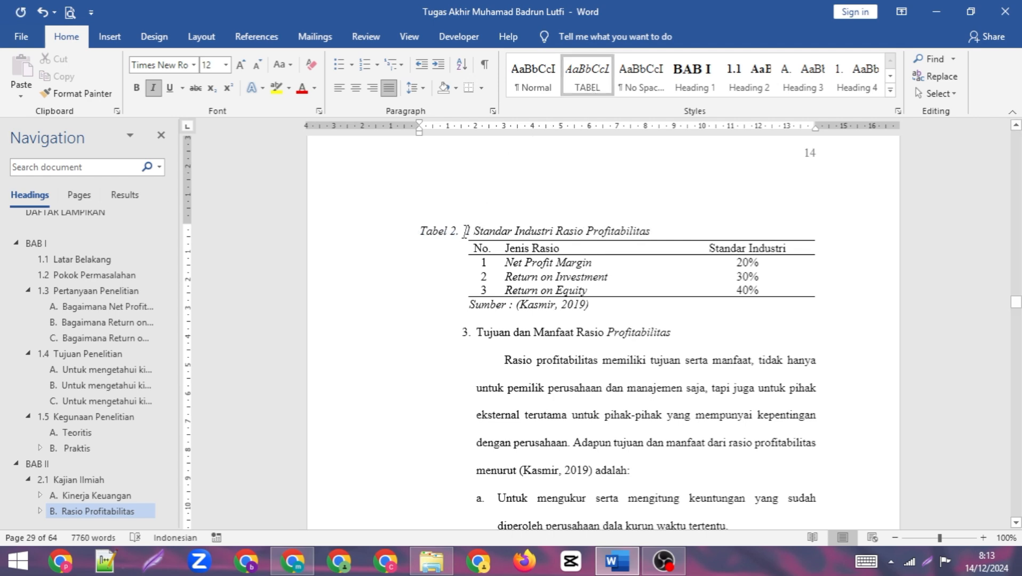
key(BackSpace)
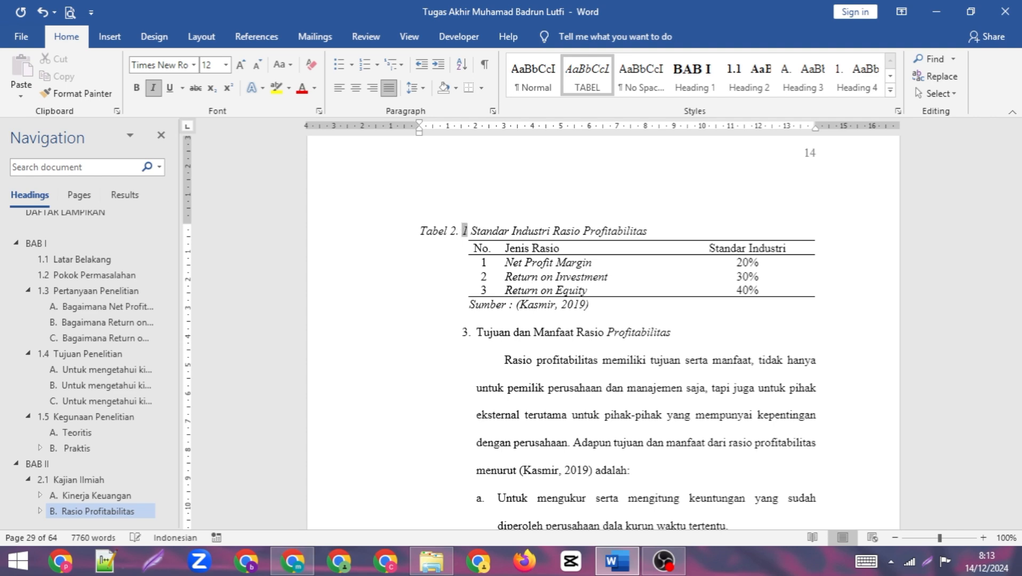
key(BackSpace)
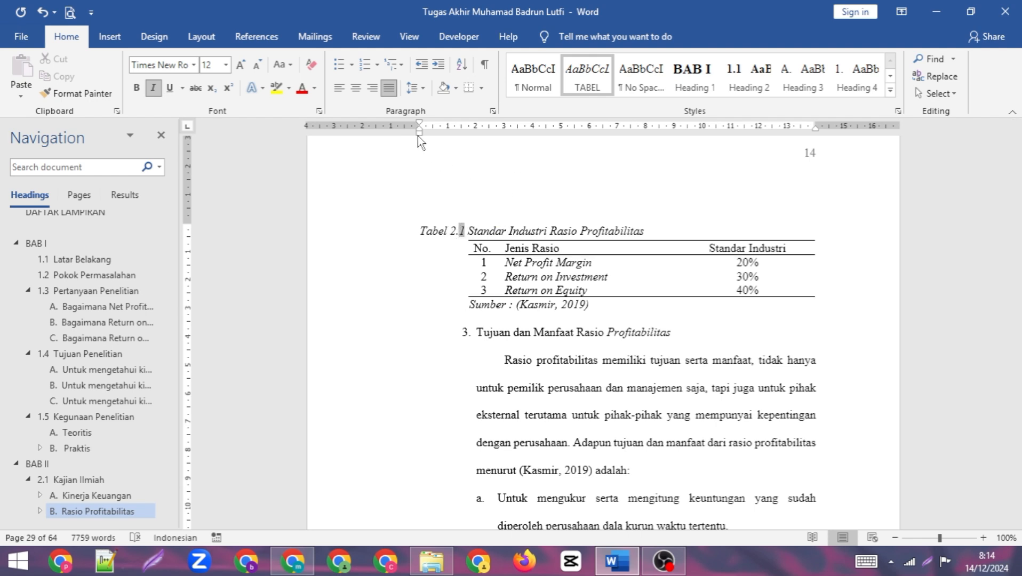
- Indent the Tabel 2.1 caption to the table's left edge and left-align it
drag(419, 132, 469, 136)
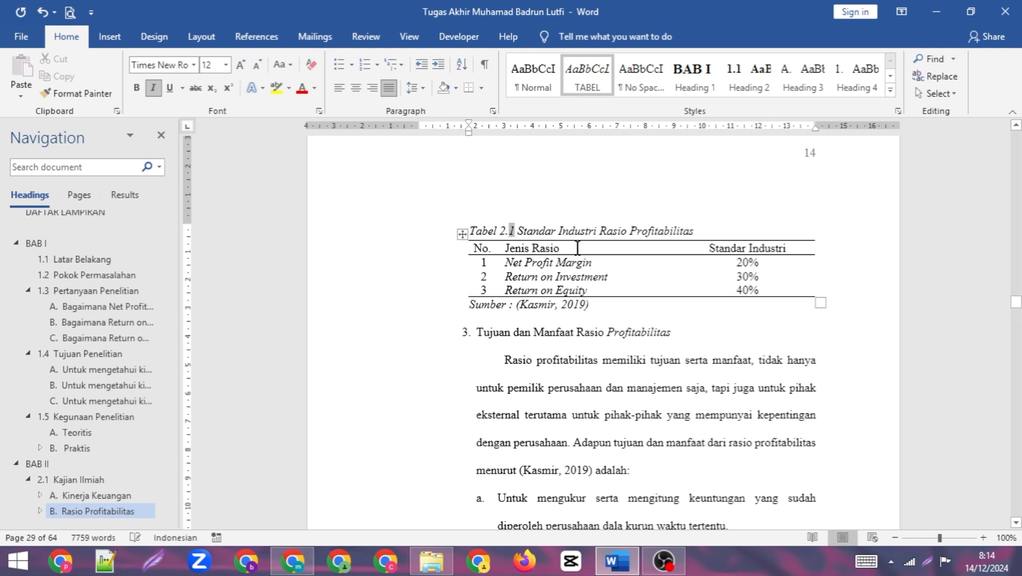
click(372, 88)
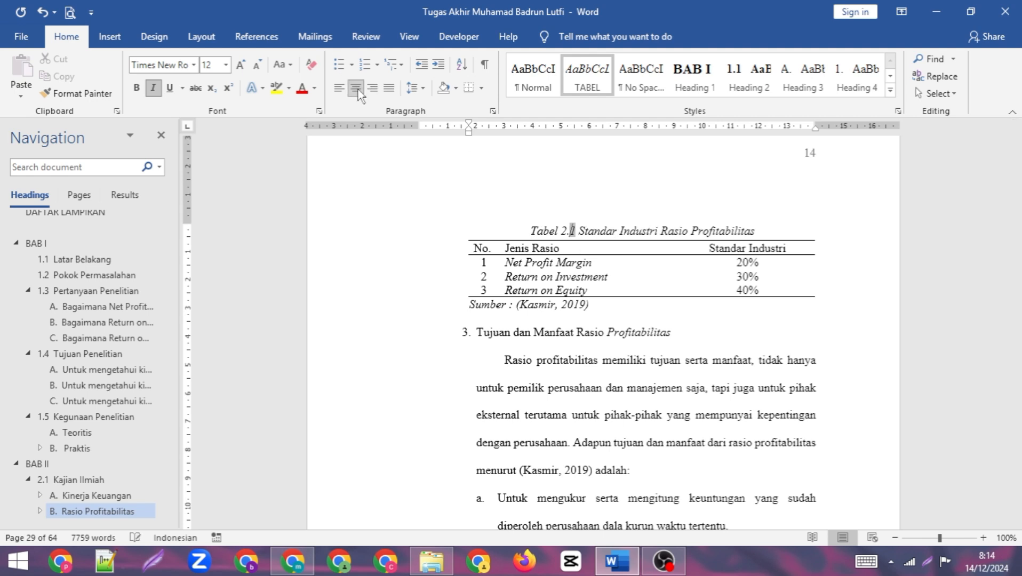
click(339, 88)
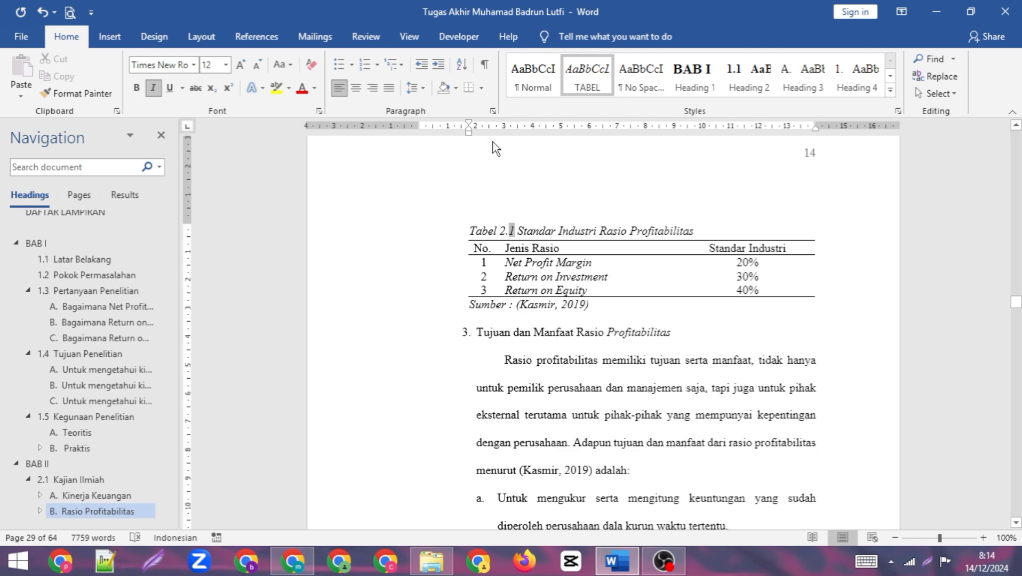
- Go from the DAFTAR TABEL list to the Penelitian Terdahulu title on page 17 and delete its manually typed "Tabel 2.2"
scroll(510, 230, down, 10)
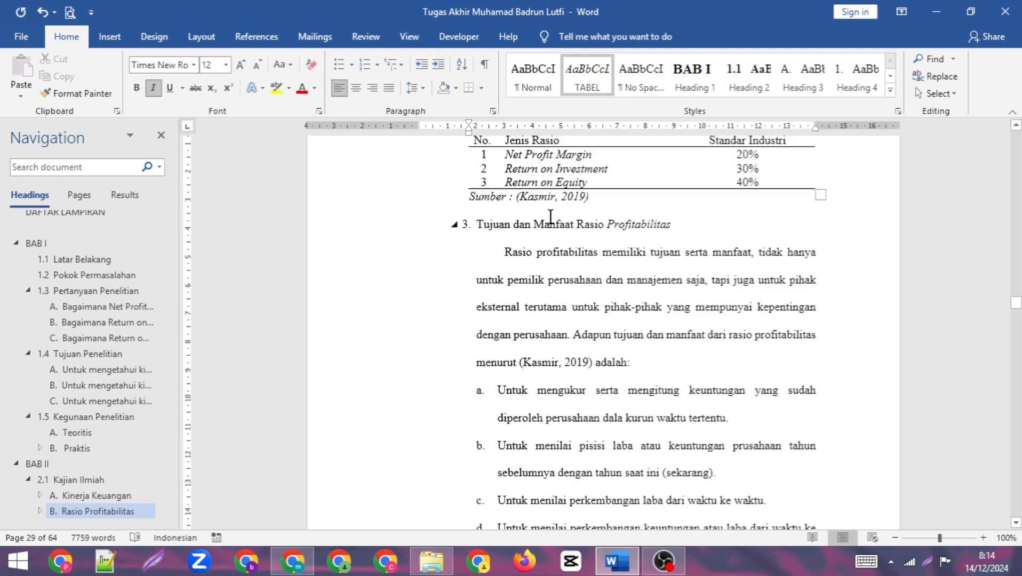
scroll(178, 264, up, 3)
scroll(80, 269, up, 4)
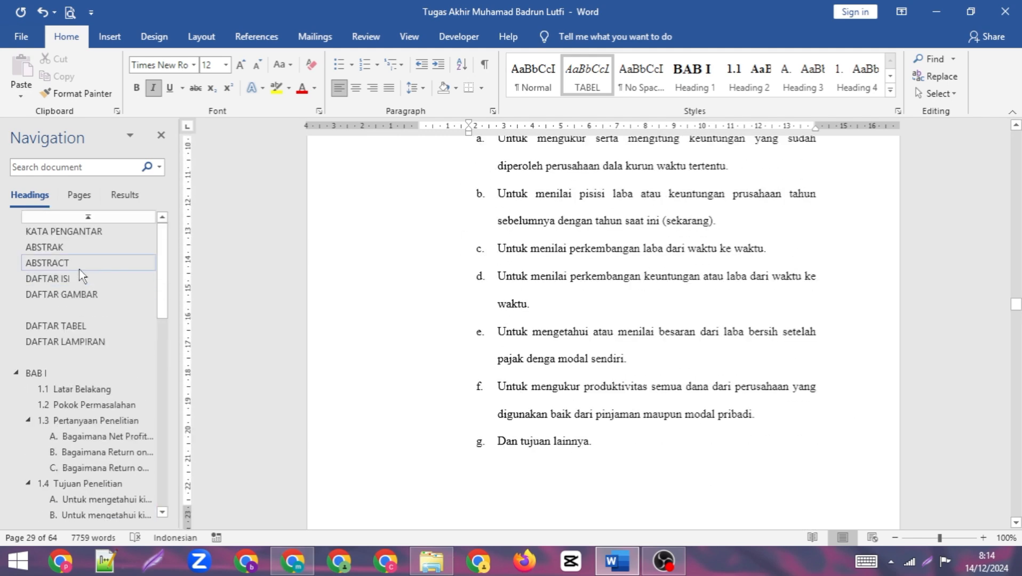
click(92, 326)
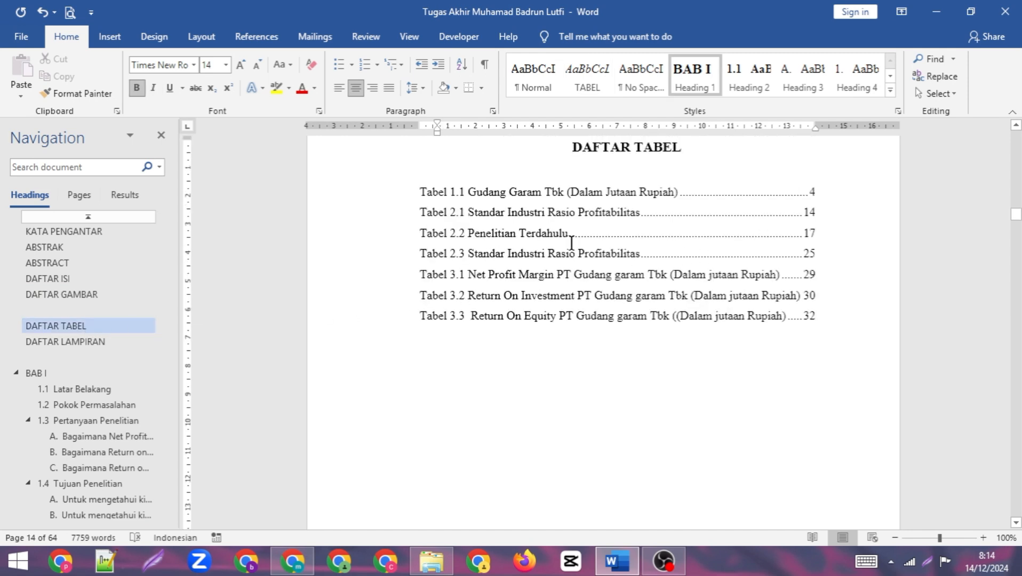
ctrl+click(808, 239)
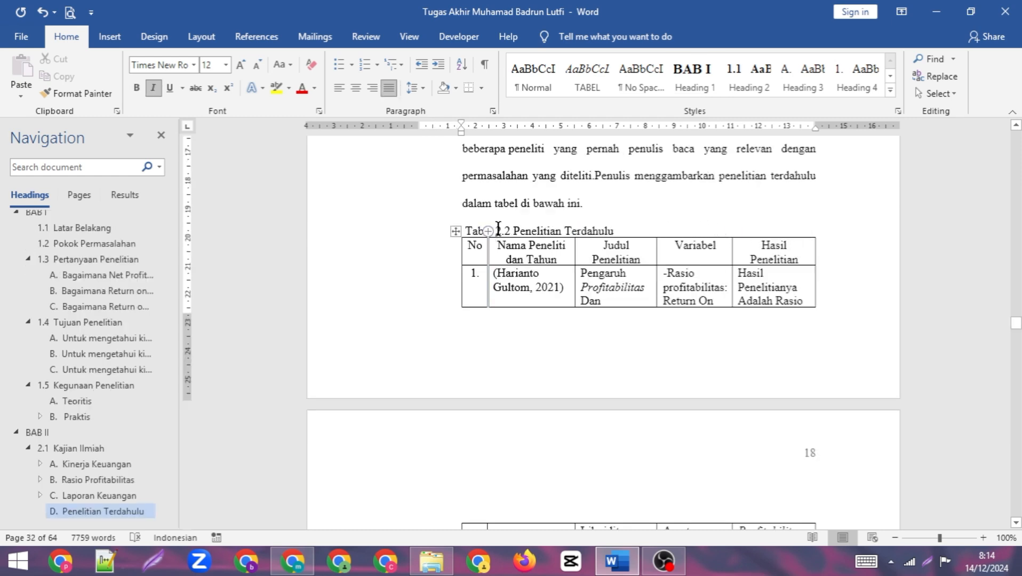
drag(514, 231, 465, 231)
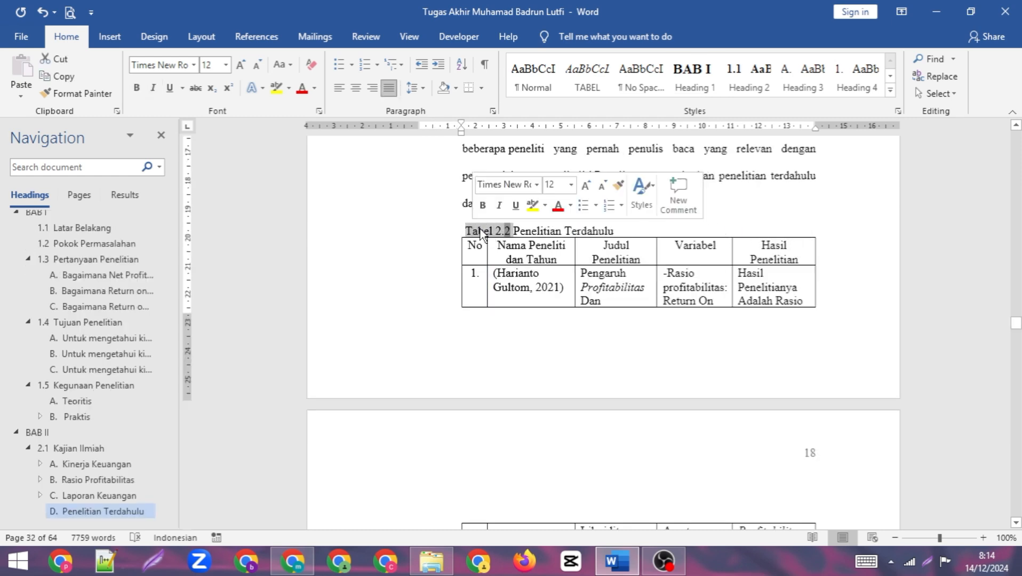
key(Delete)
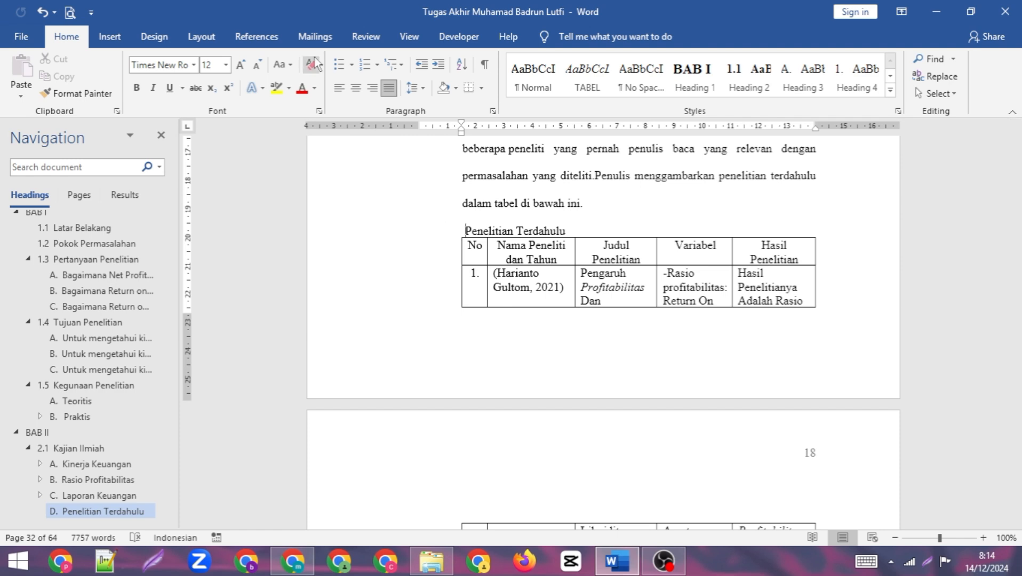
- Insert a numbered caption with the "Tabel 2." label before the Penelitian Terdahulu title, separated from it by a space
click(262, 37)
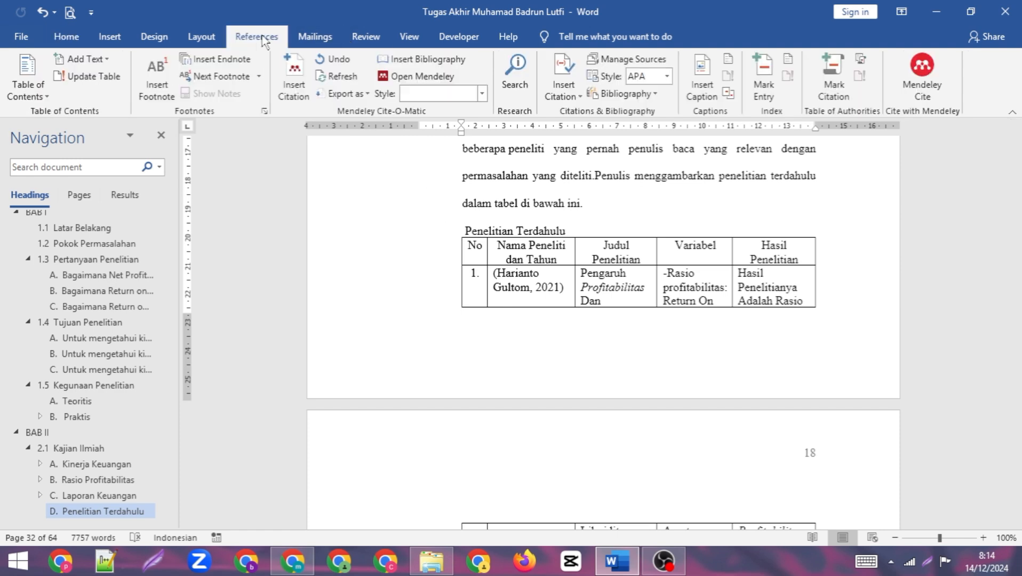
click(712, 84)
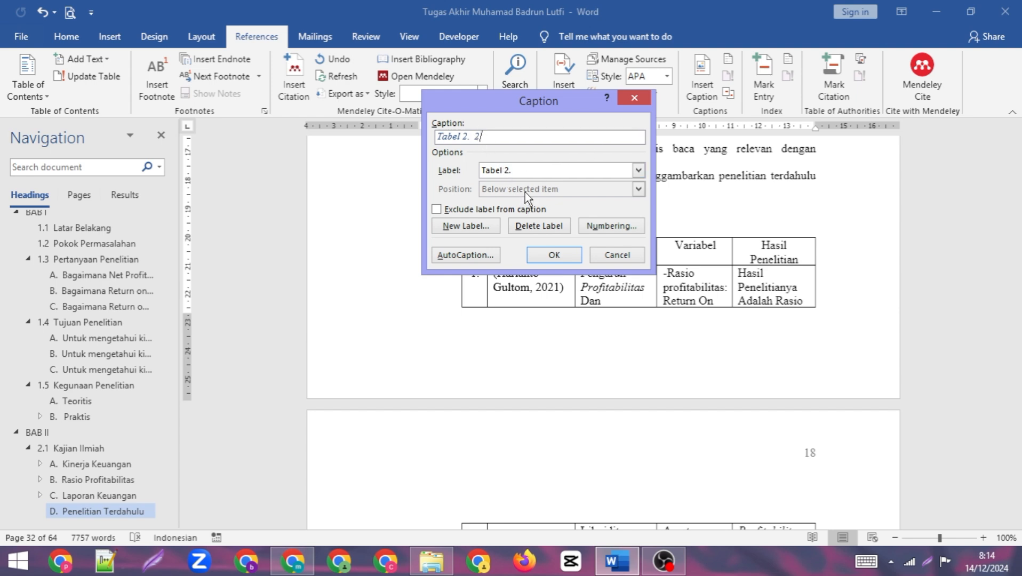
click(555, 255)
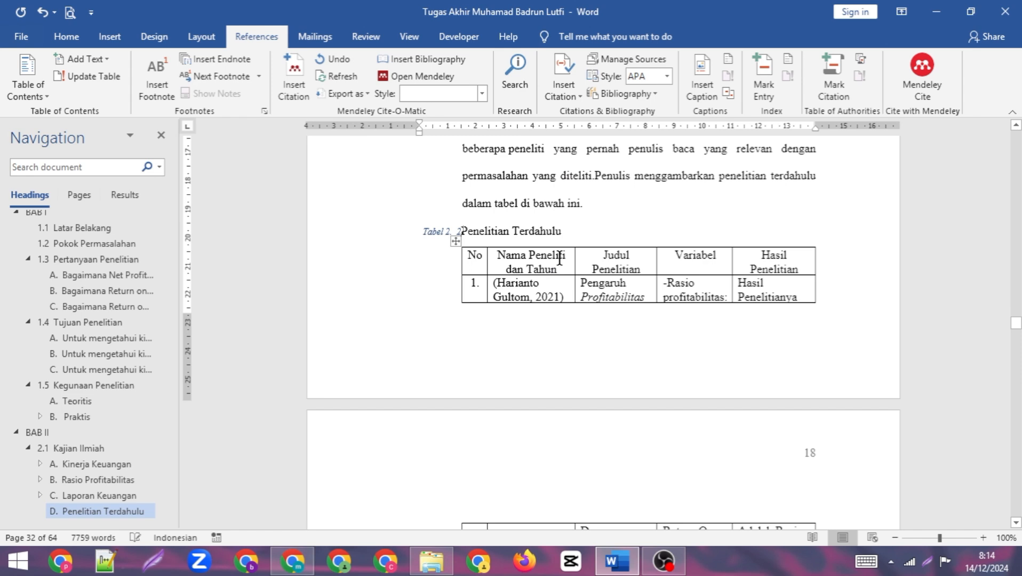
click(462, 232)
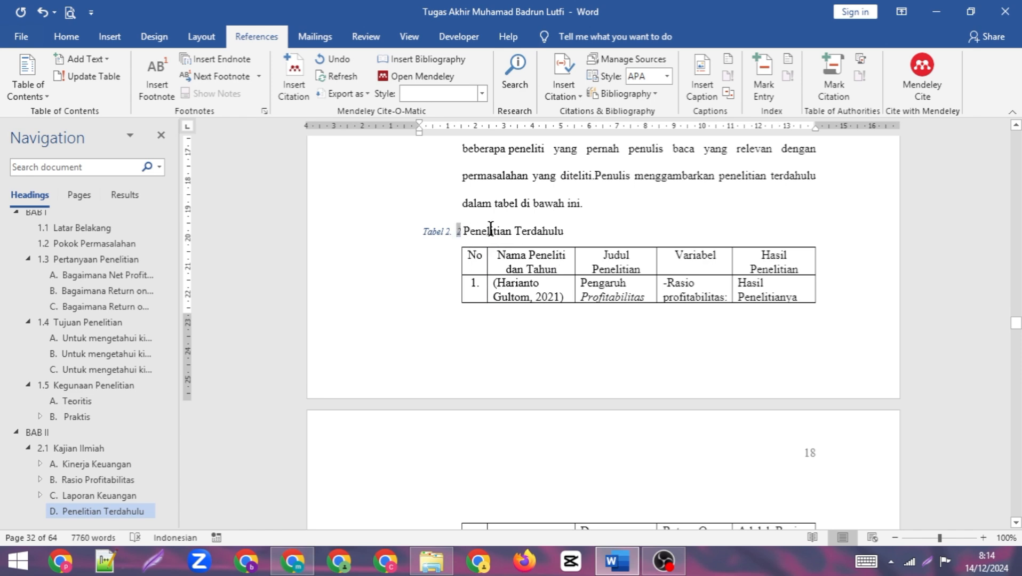
- Close up the spacing in the Penelitian Terdahulu caption number to read "Tabel 2.2" and apply the TABEL style
key(BackSpace)
key(BackSpace)
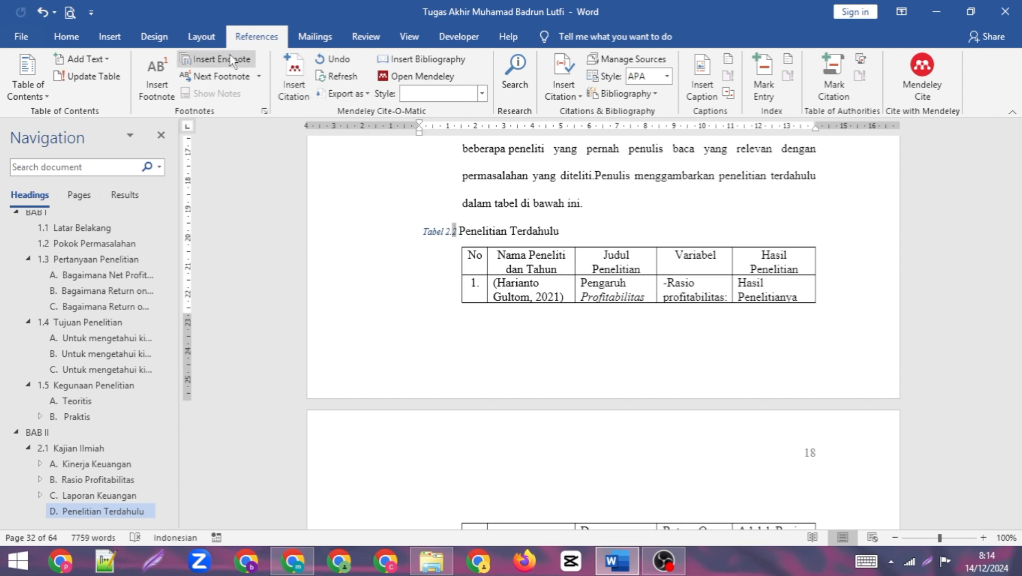
click(65, 37)
click(600, 87)
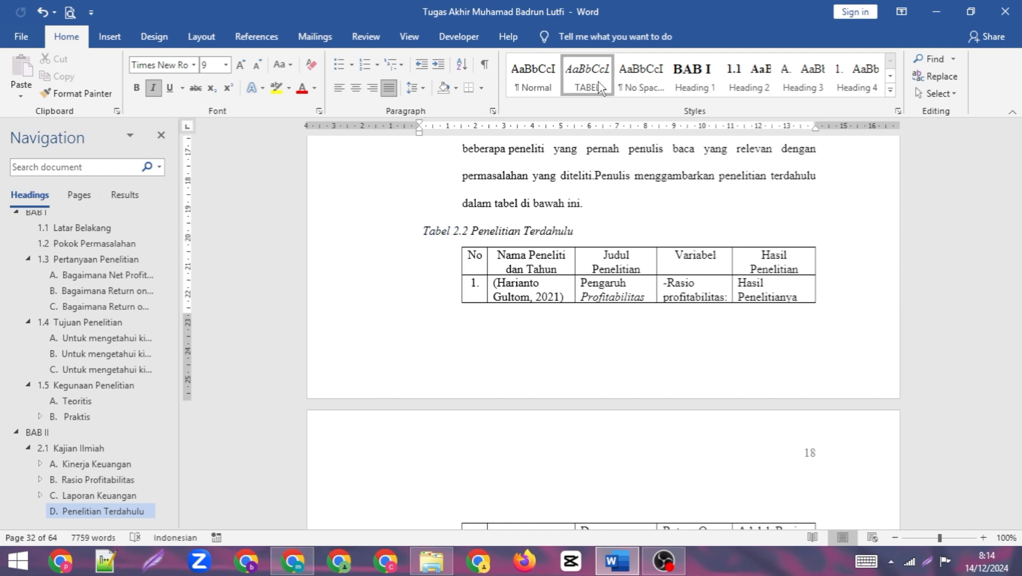
- Remove the space after the Tabel 2.2 caption paragraph and left-align the caption at the table's left edge
click(418, 90)
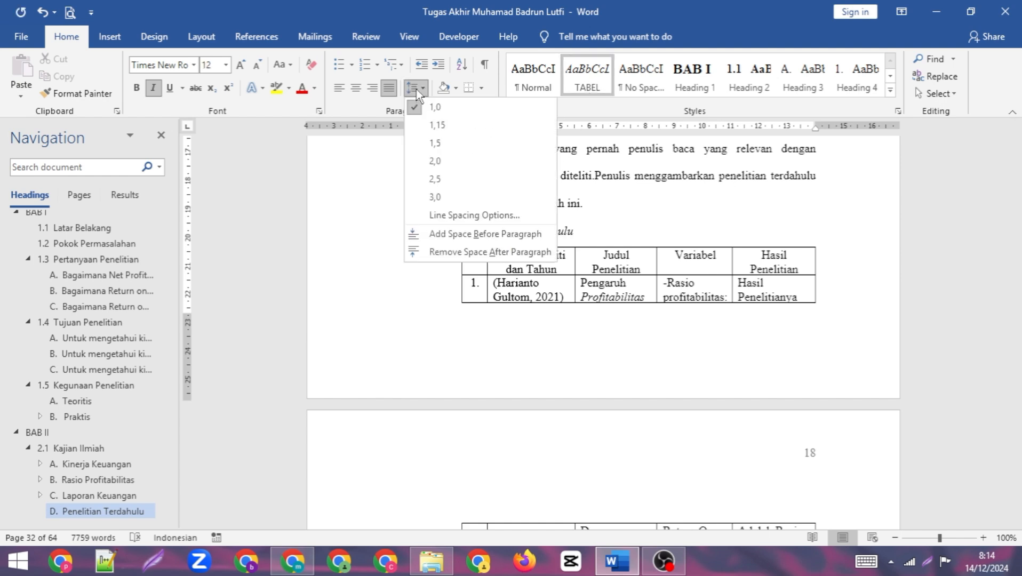
click(490, 251)
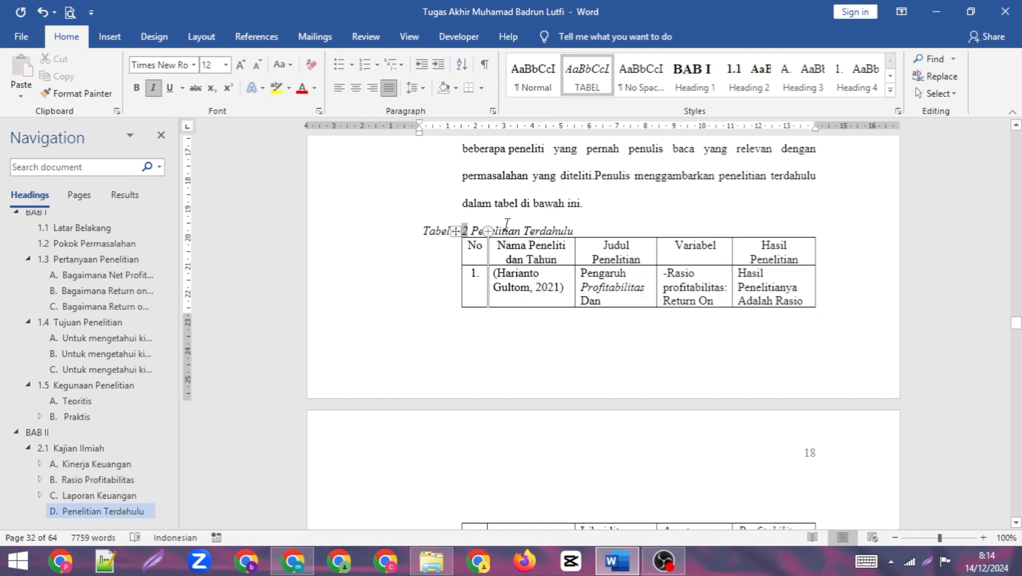
click(345, 90)
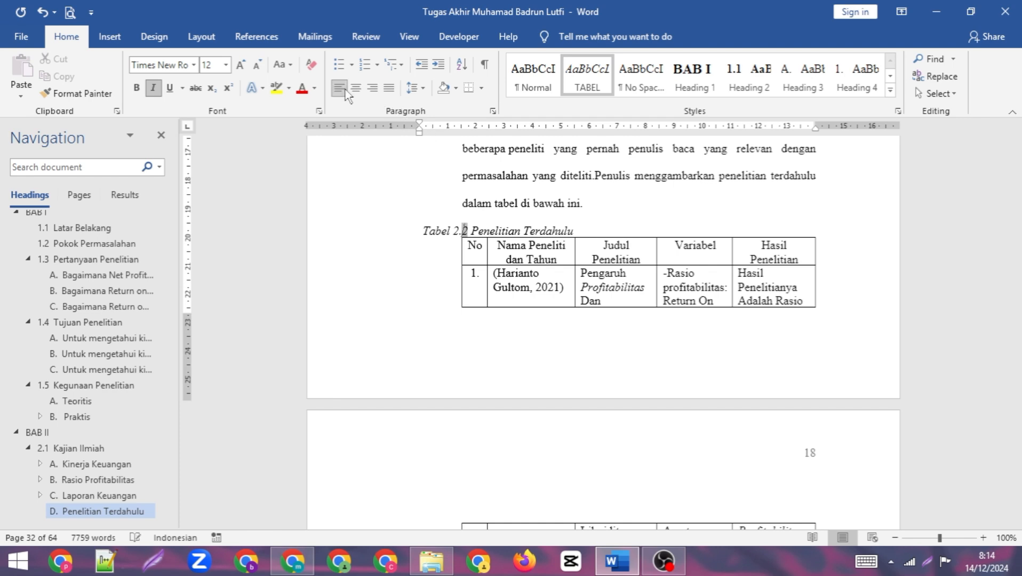
click(355, 89)
click(340, 89)
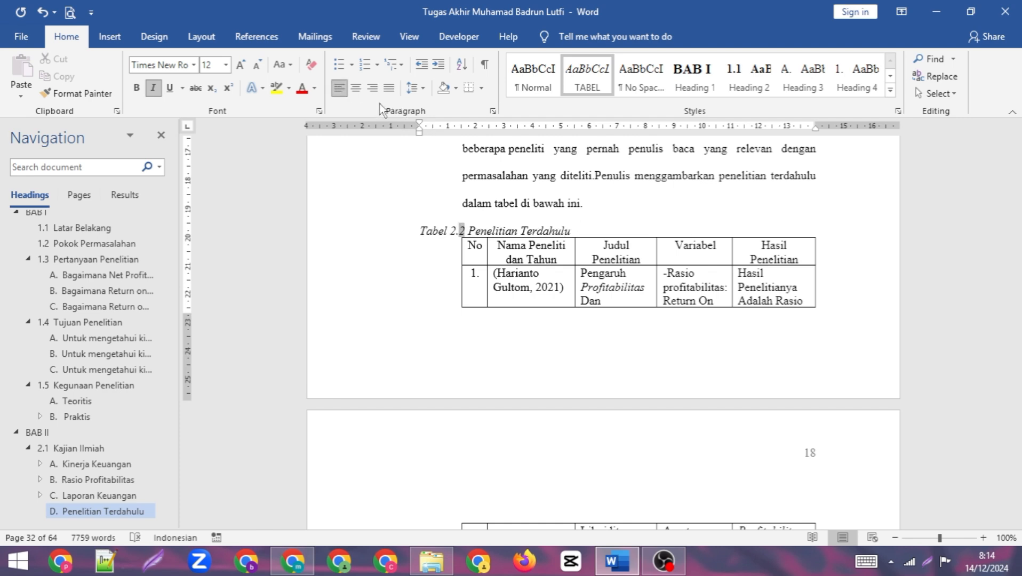
drag(423, 129, 465, 133)
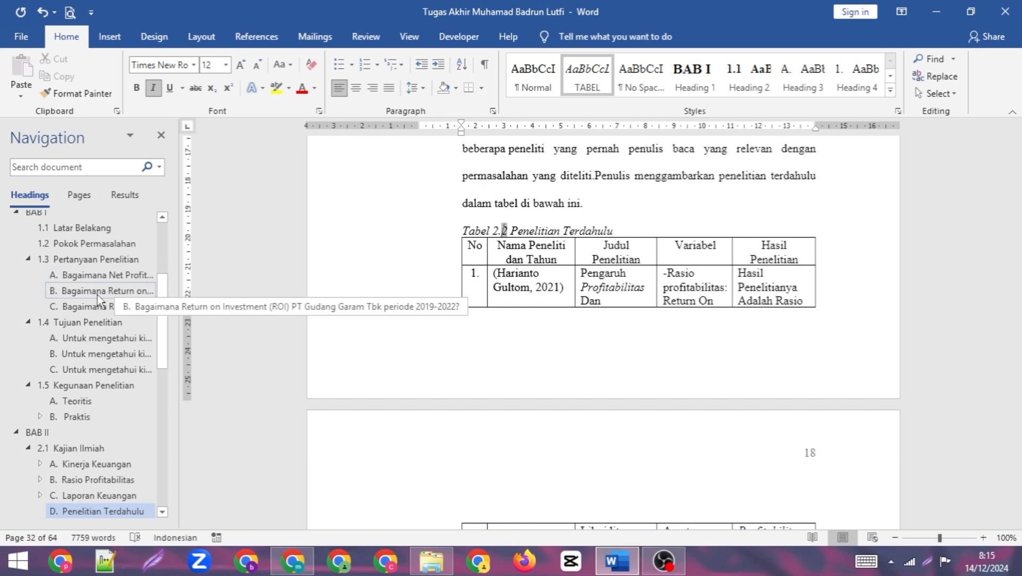
- Go from the DAFTAR TABEL list to the Standar Industri Rasio Profitabilitas title on page 25 and delete its manually typed "Tabel 2.3"
scroll(98, 299, up, 3)
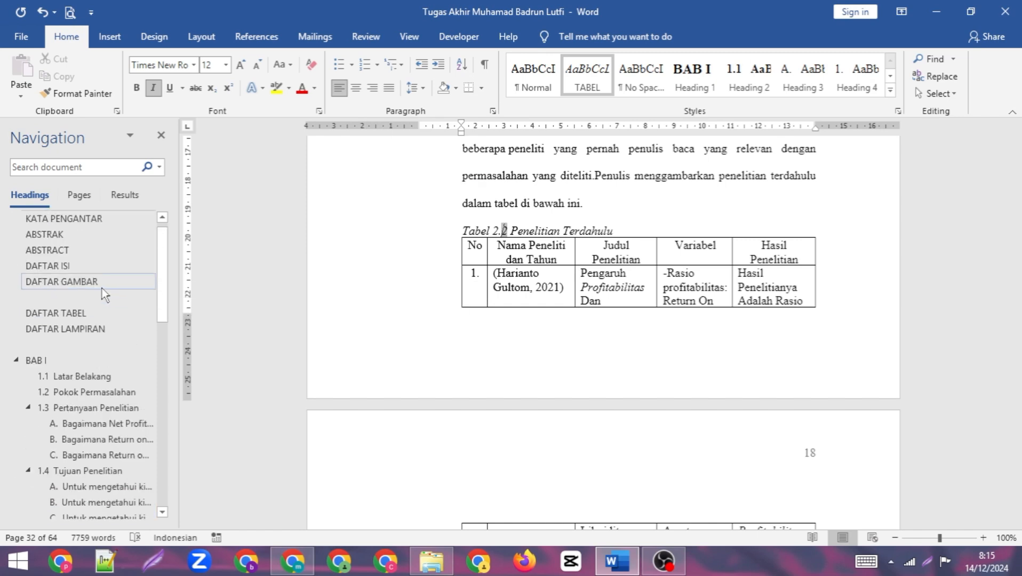
click(83, 312)
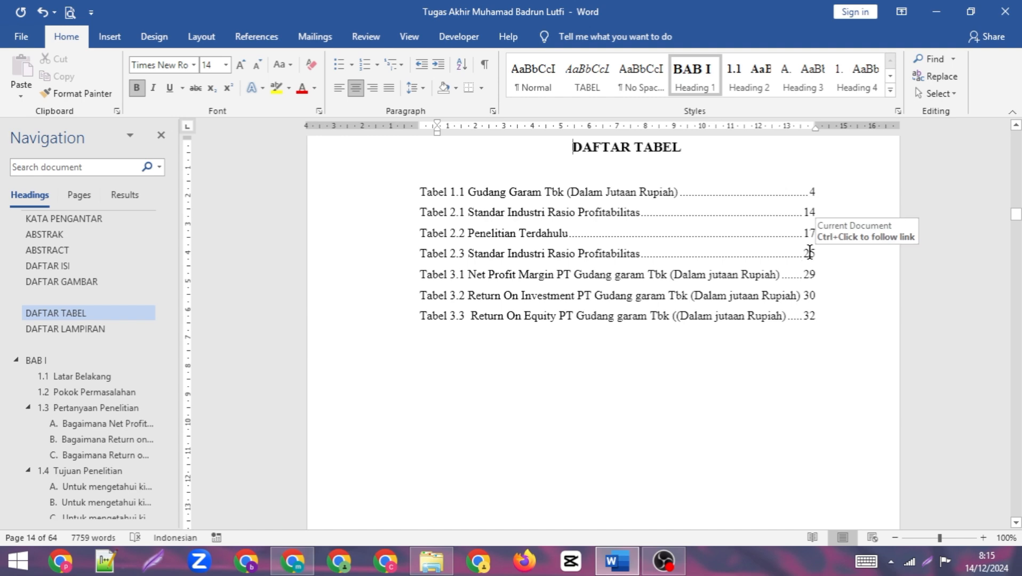
double_click(815, 255)
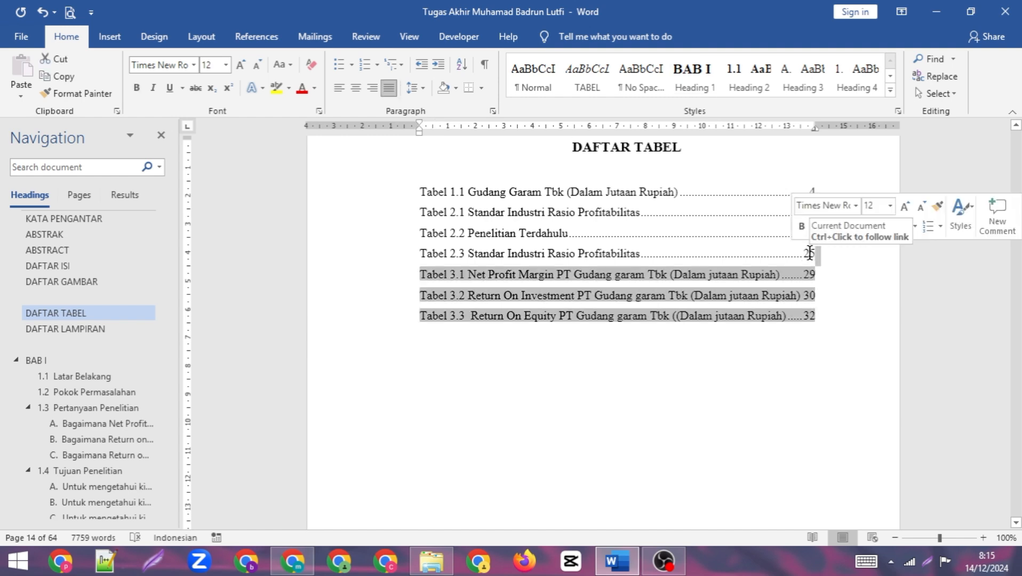
ctrl+click(812, 259)
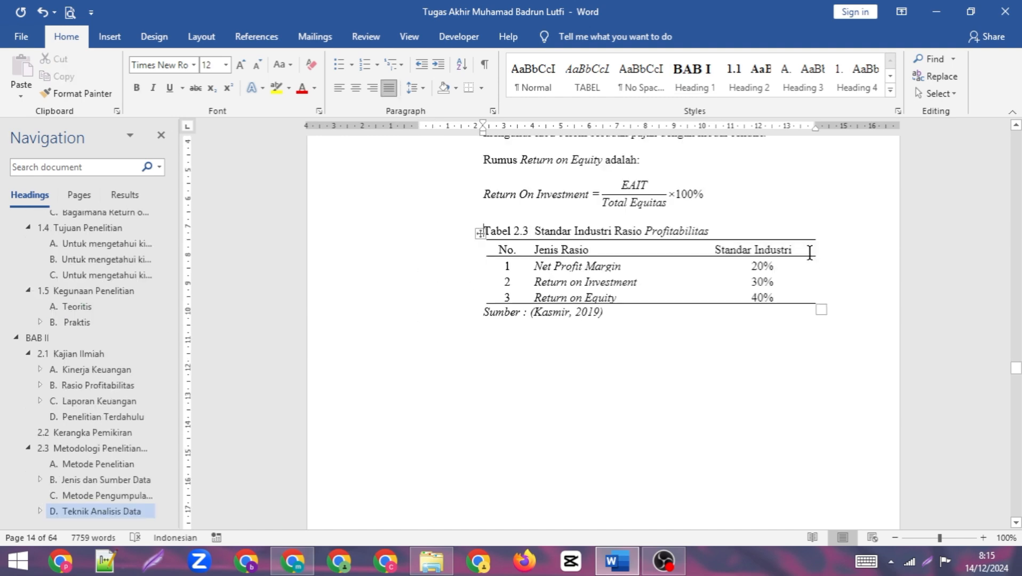
click(517, 230)
drag(532, 231, 480, 232)
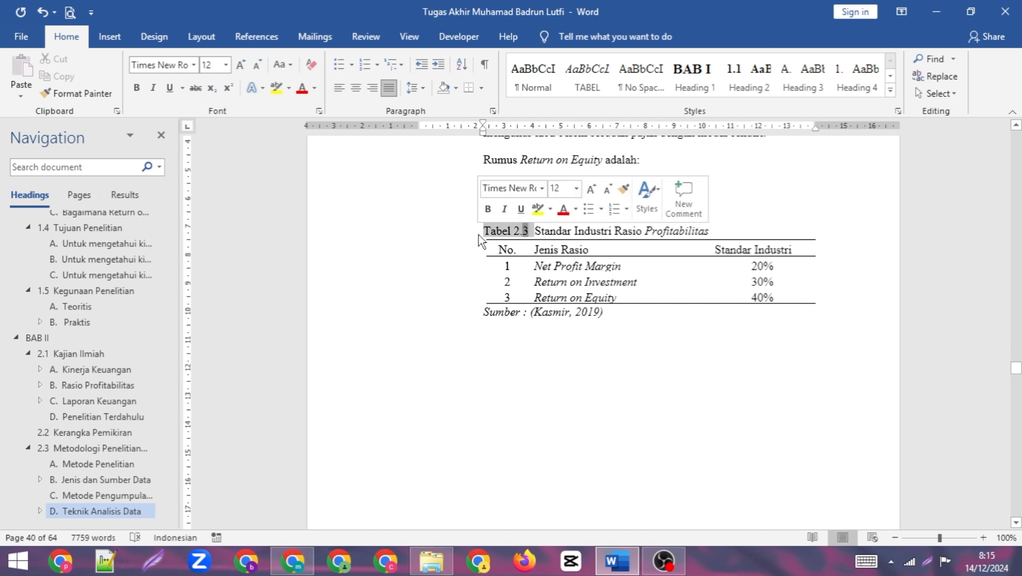
key(Delete)
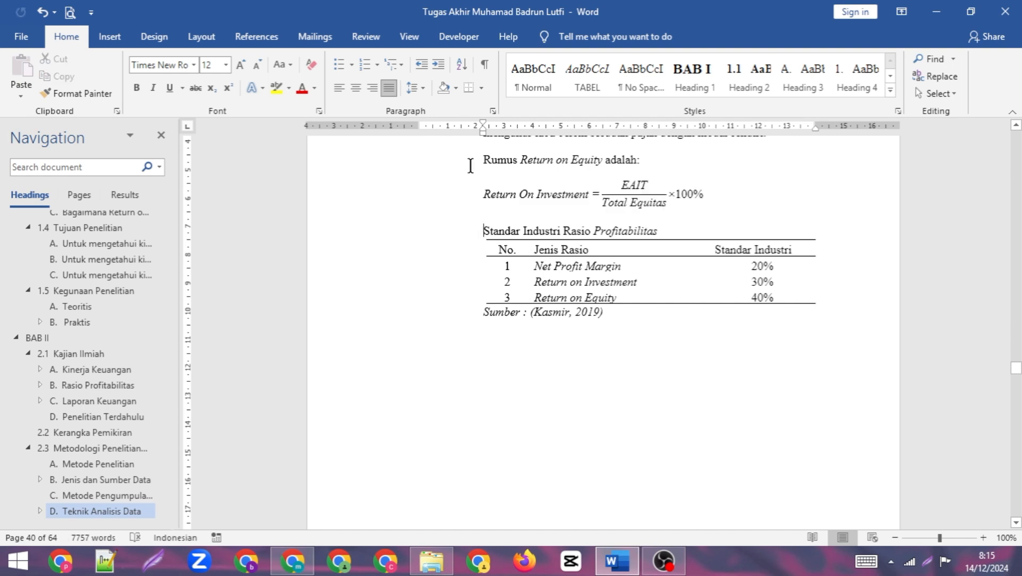
- Insert a numbered caption with the "Tabel 2." label before the Standar Industri Rasio Profitabilitas title and close its spacing to read "Tabel 2.3"
click(258, 38)
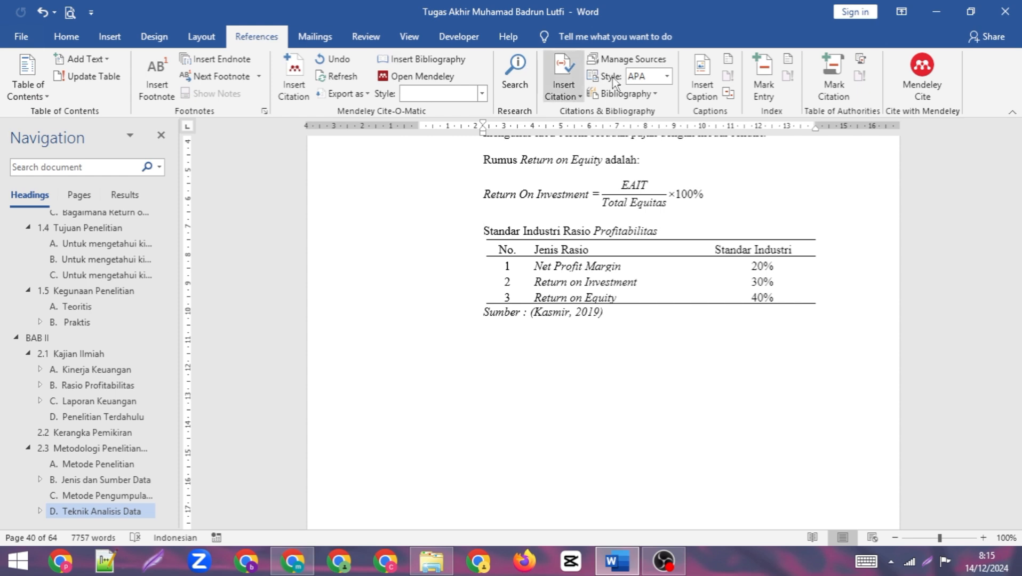
click(702, 80)
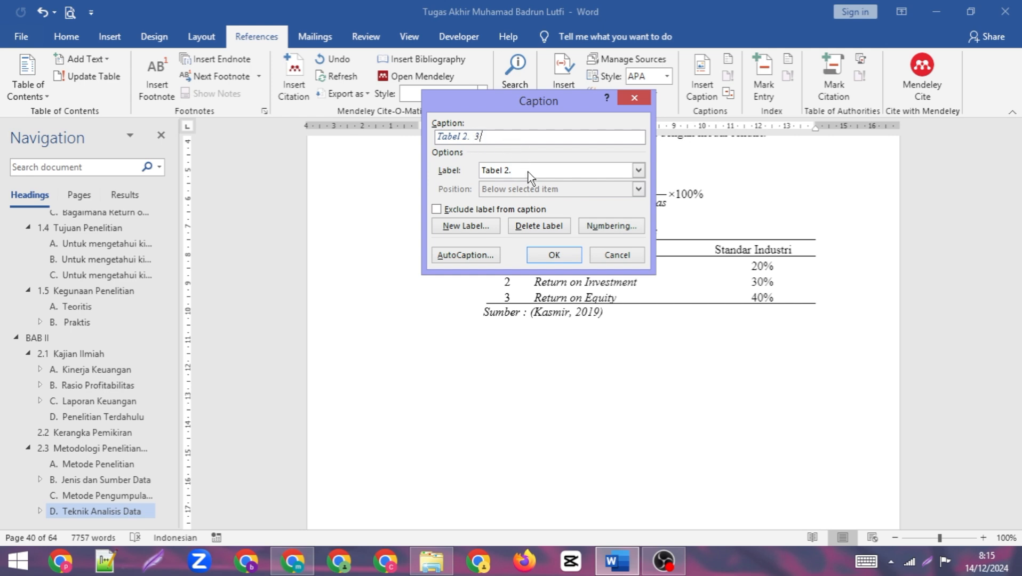
click(542, 259)
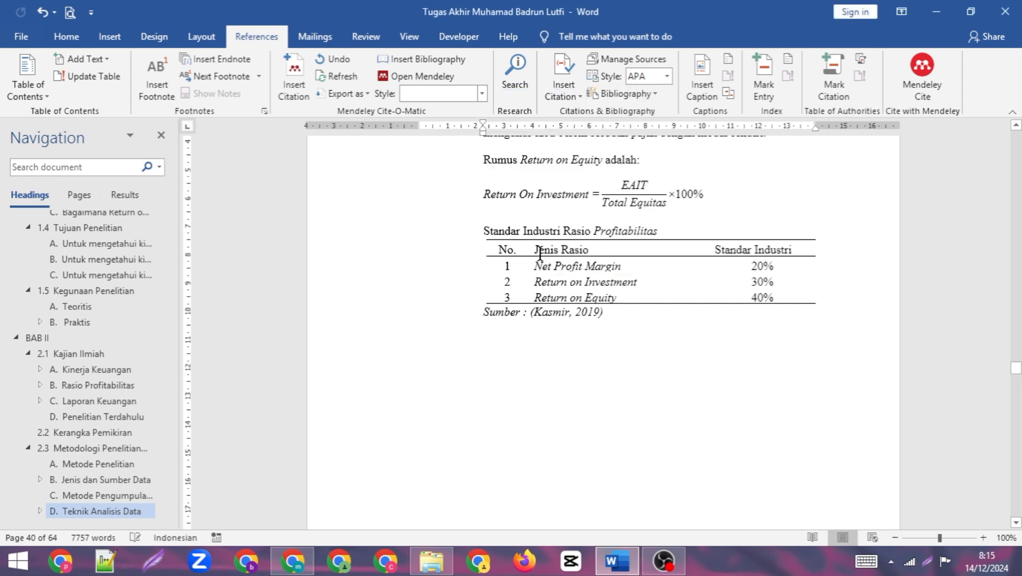
click(456, 231)
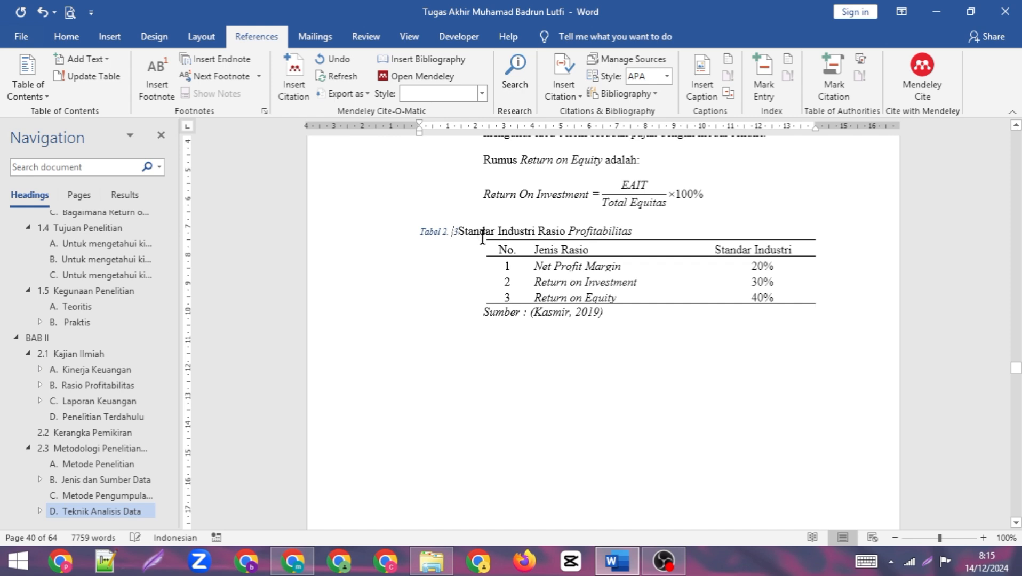
key(BackSpace)
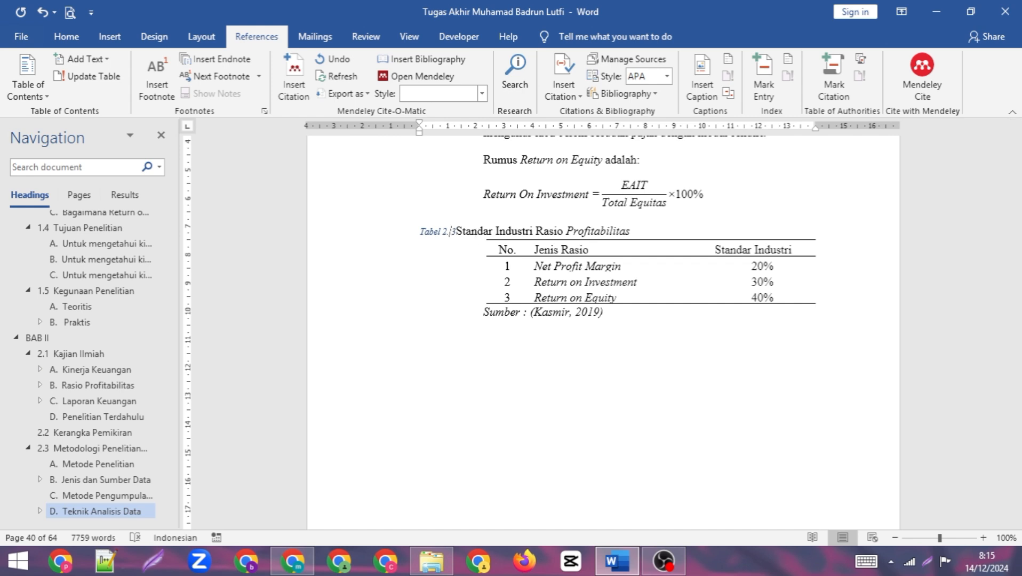
key(BackSpace)
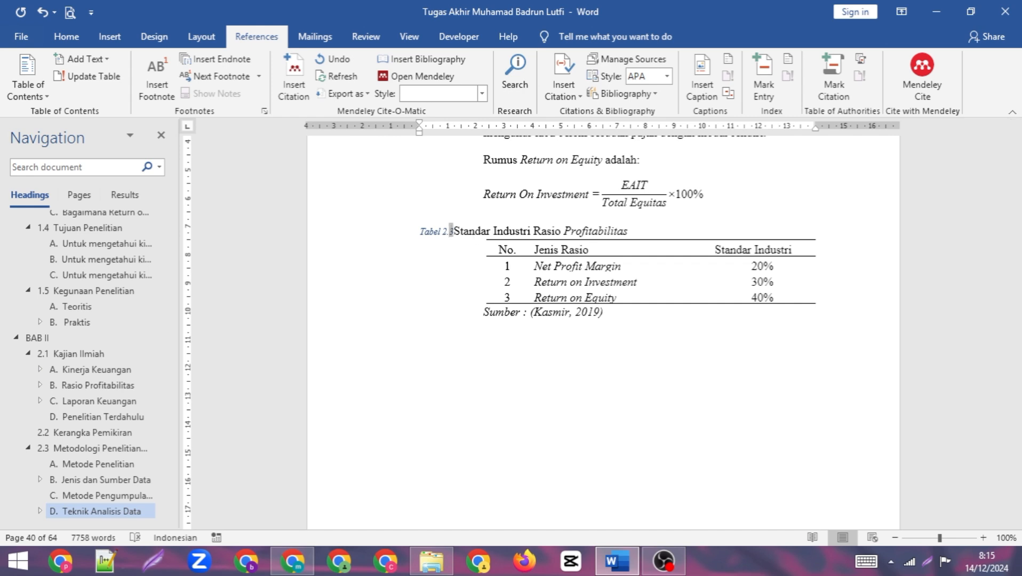
- Apply the TABEL style to the Tabel 2.3 caption and indent it to the table's left edge
click(66, 36)
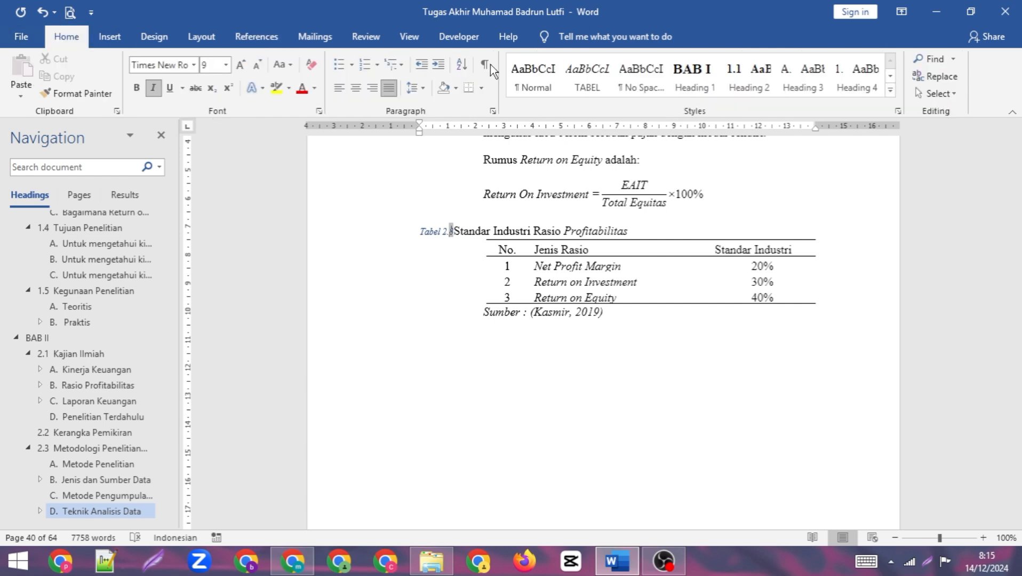
click(591, 85)
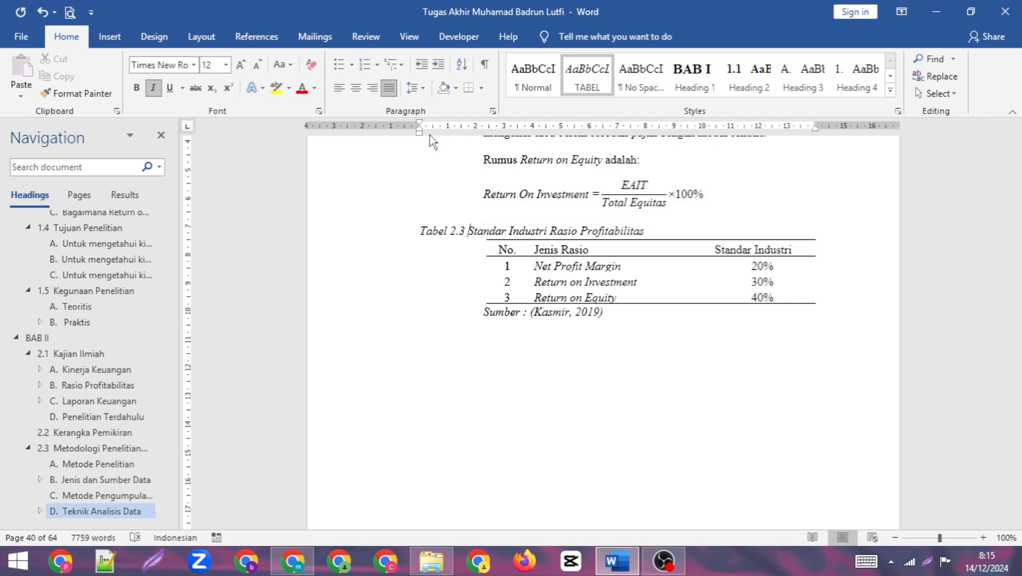
mouse_move(433, 136)
mouse_down()
mouse_move(483, 137)
mouse_move(488, 167)
mouse_up()
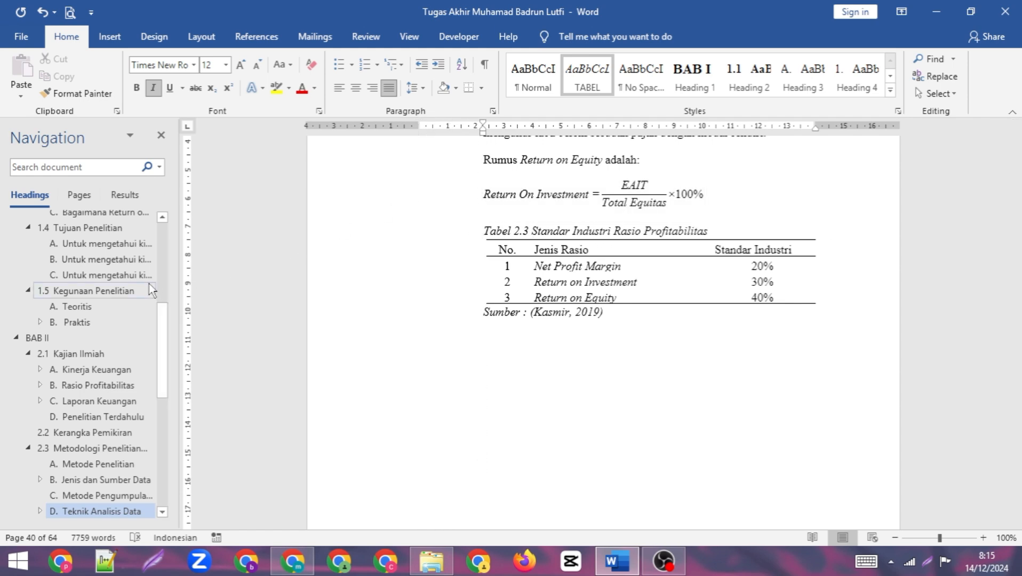
- Go from the DAFTAR TABEL list to the Net Profit Margin table title on page 29 and delete its manually typed "Tabel 3.1"
scroll(139, 275, up, 5)
scroll(104, 283, up, 1)
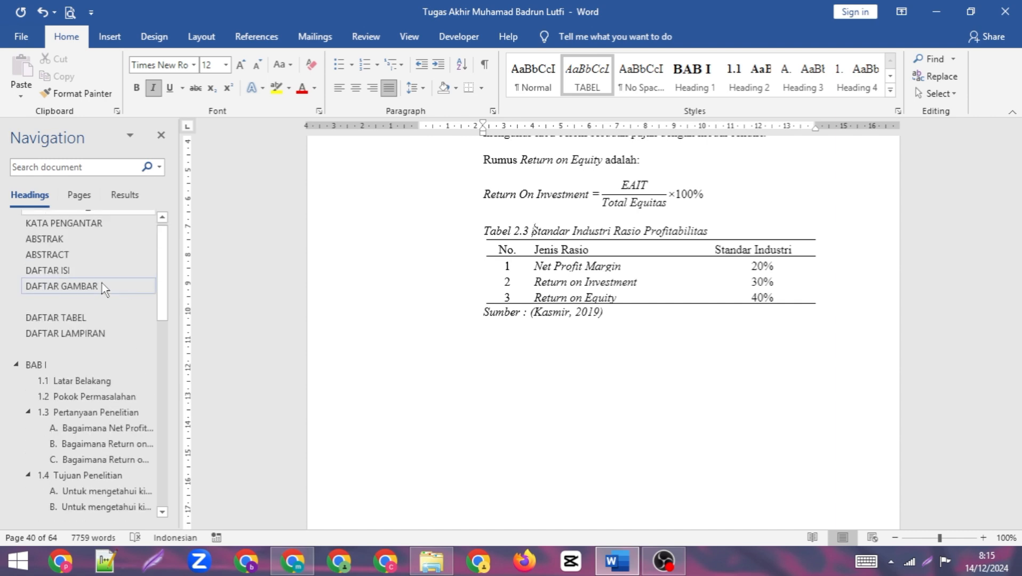
click(78, 315)
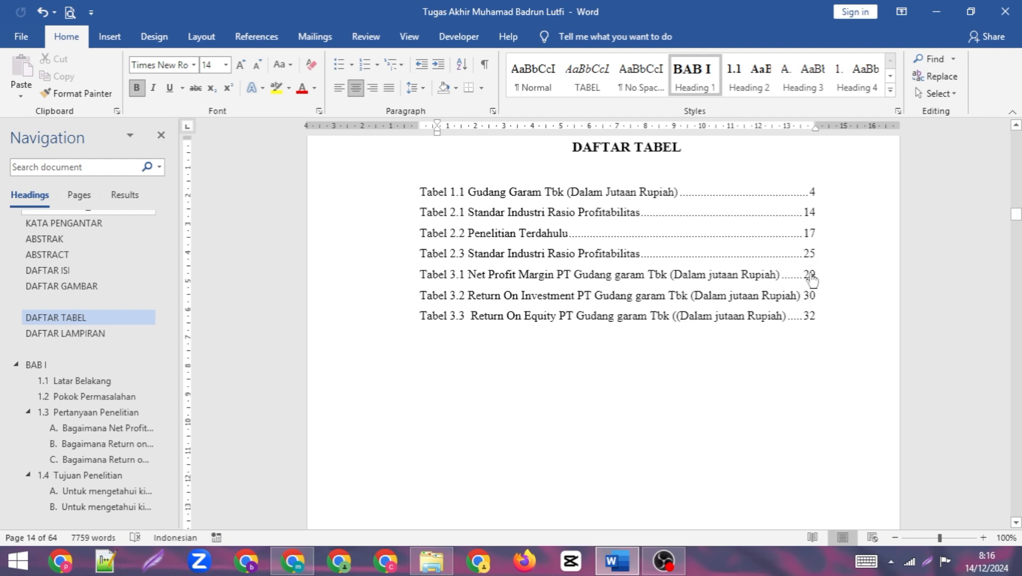
ctrl+click(809, 273)
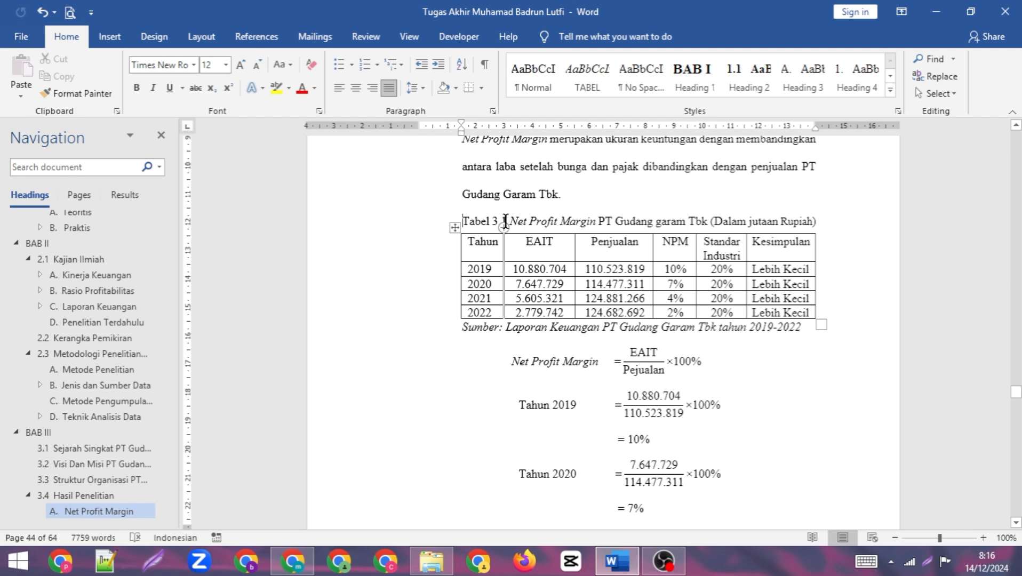
drag(505, 221, 464, 224)
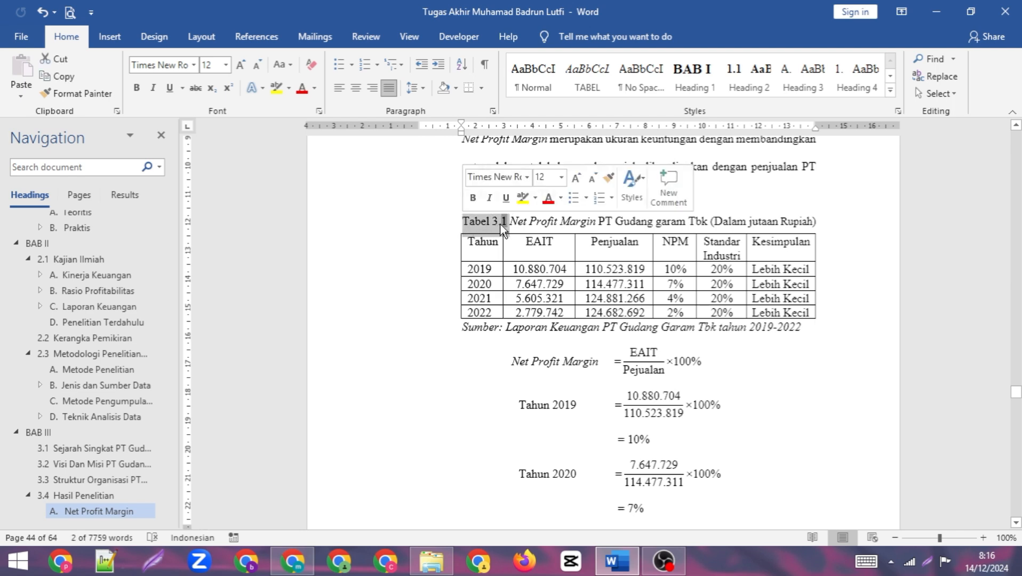
key(Delete)
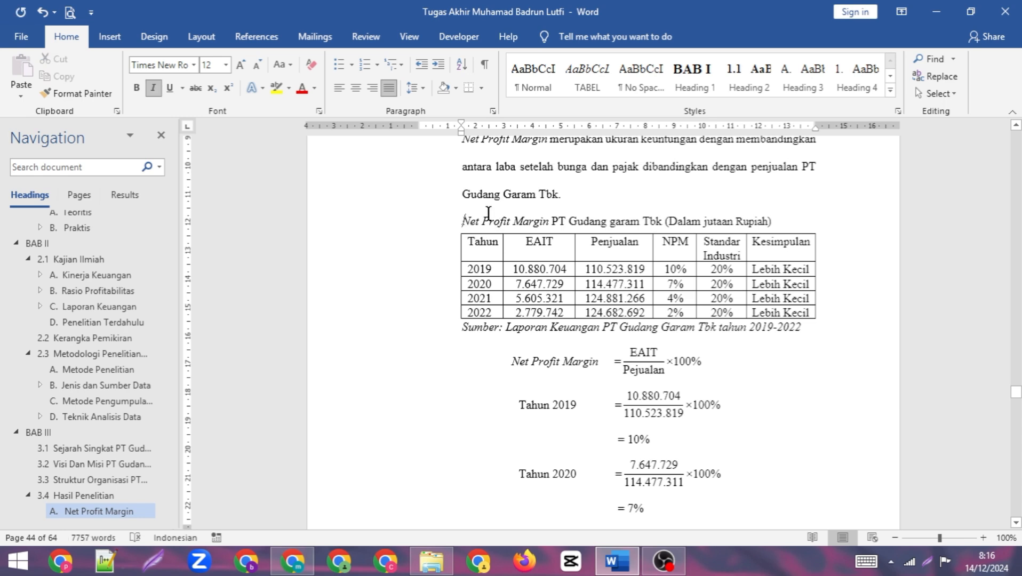
- Create a new caption label "Tabel 3." and insert its numbered caption before the Net Profit Margin table title
click(257, 36)
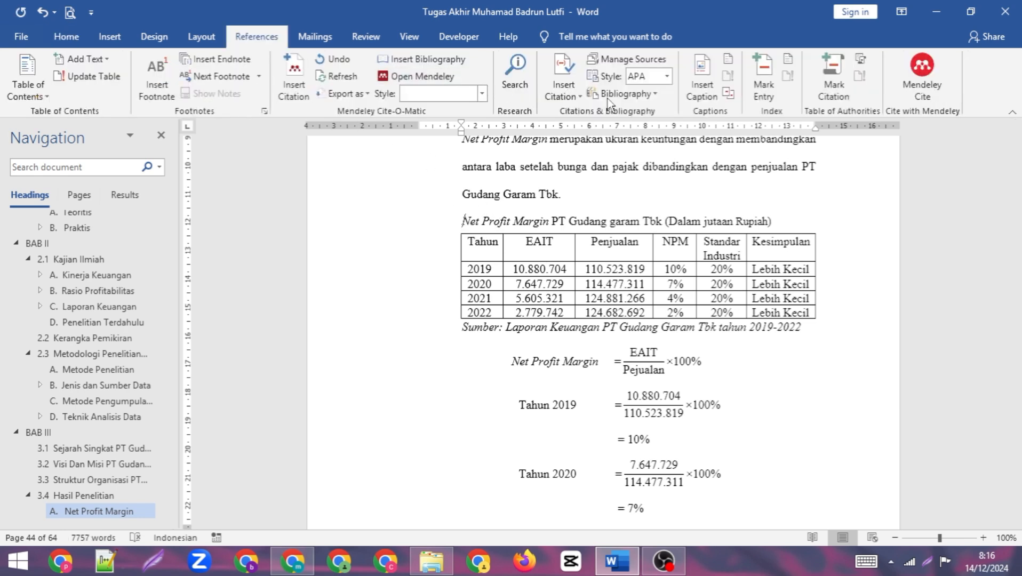
click(699, 91)
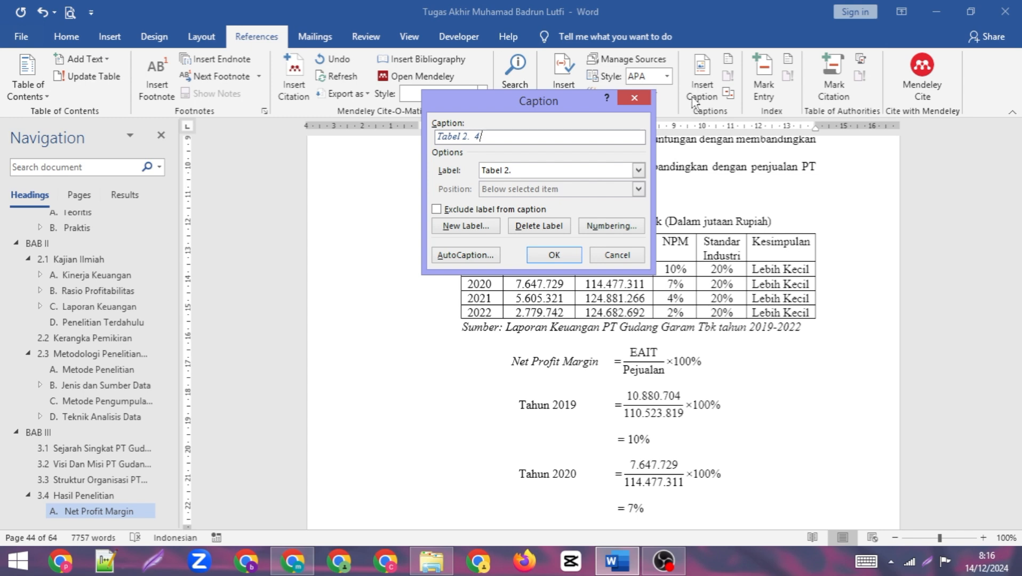
click(639, 170)
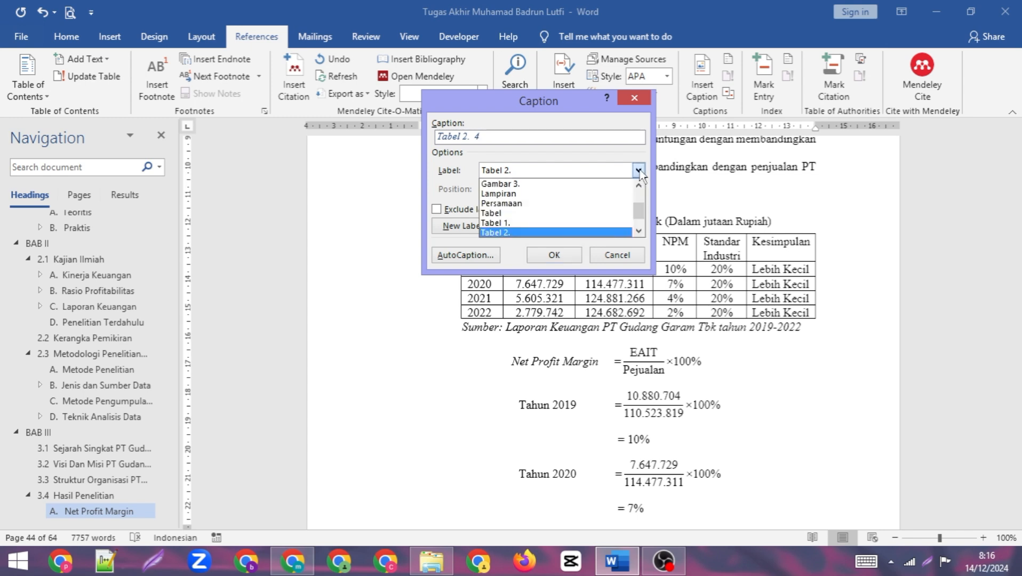
scroll(523, 219, down, 2)
click(523, 226)
click(523, 226)
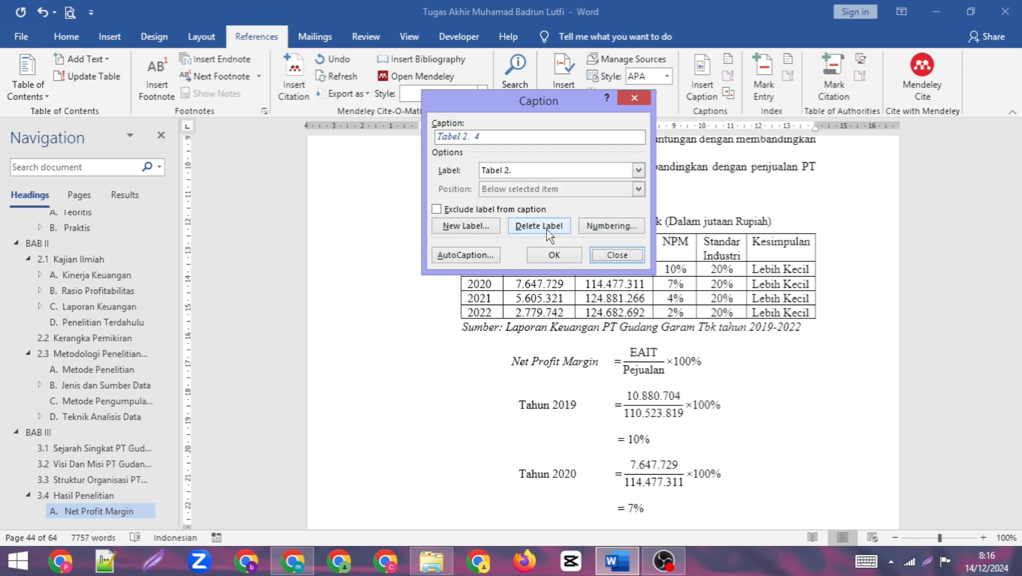
click(478, 227)
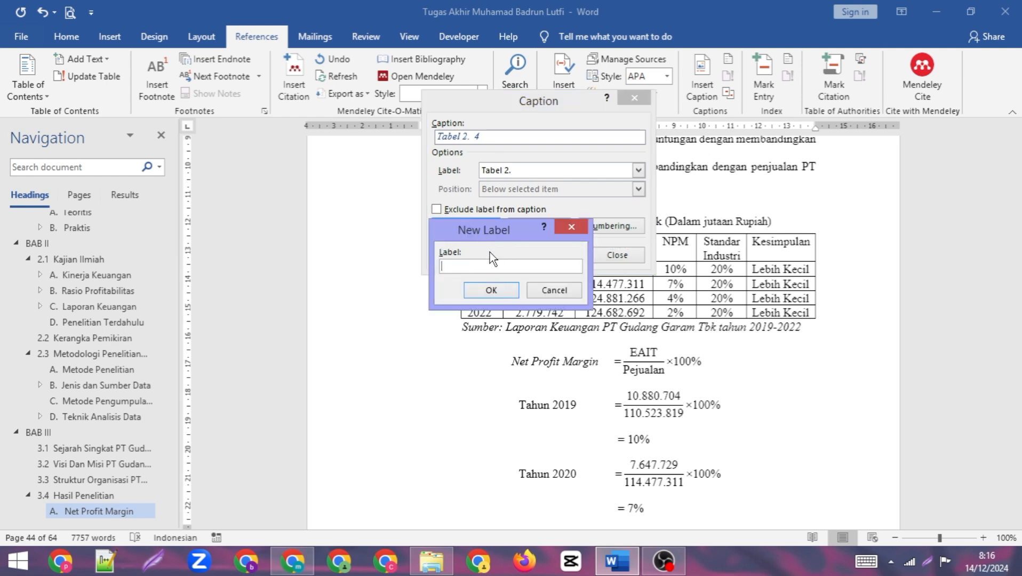
text(Tabel 3.)
click(496, 290)
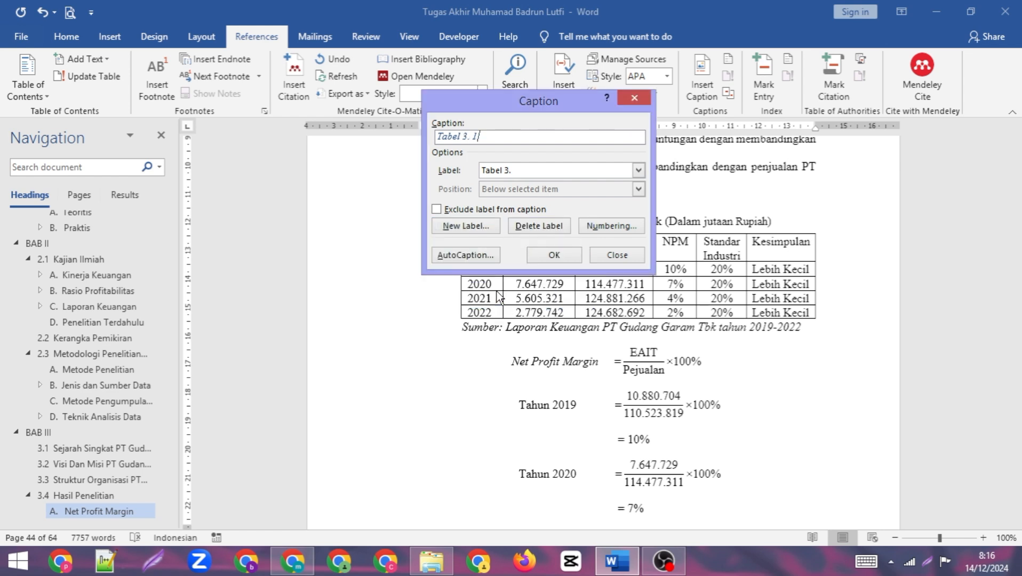
click(537, 259)
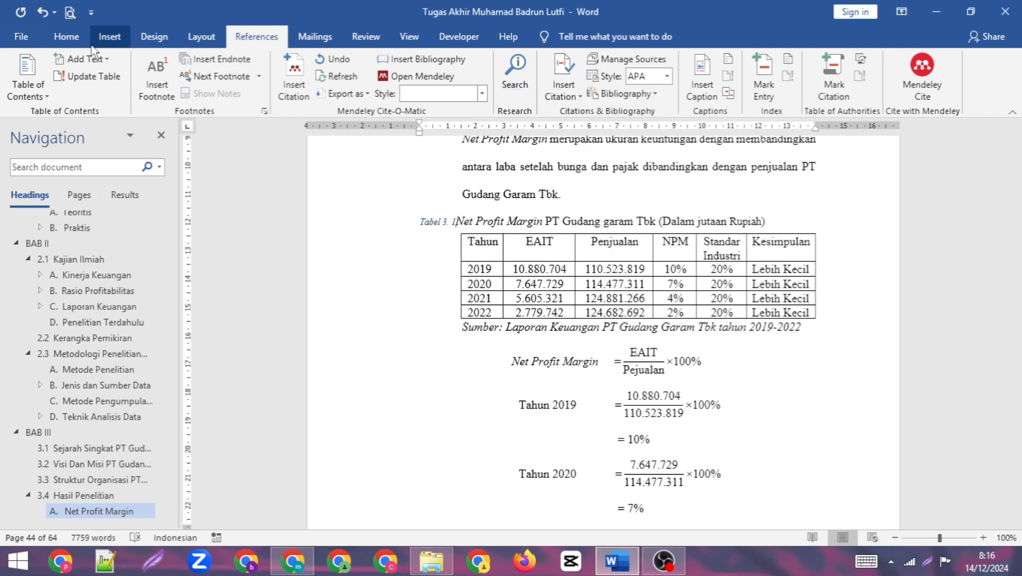
- Apply the TABEL style to the Net Profit Margin table caption
click(66, 36)
click(578, 92)
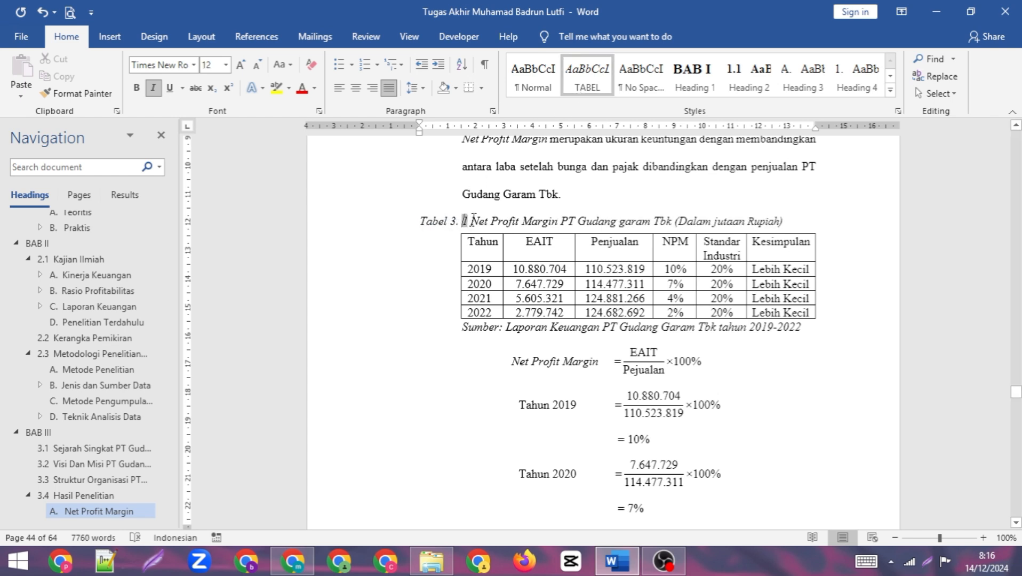
- Remove the space before the number in the Net Profit Margin caption and indent the caption to the table's left edge
key(BackSpace)
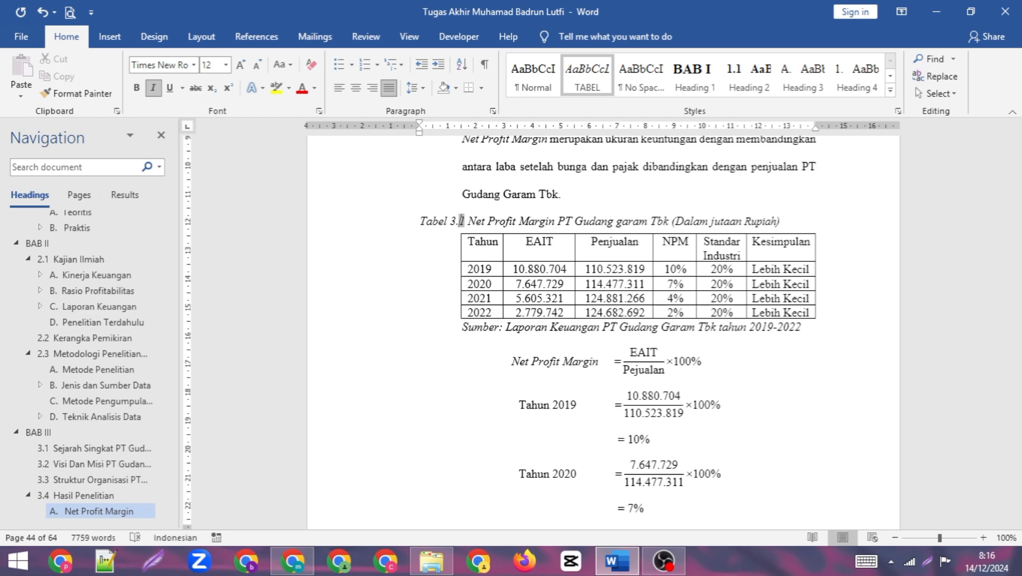
drag(420, 132, 462, 136)
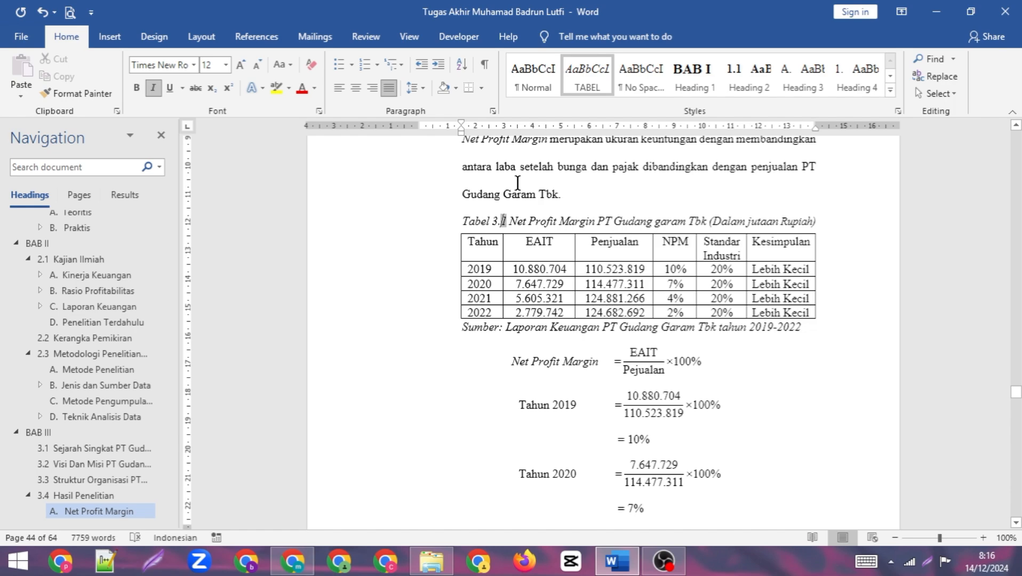
- Delete the manually typed "Tabel 3.2" from the Return On Investment table title
scroll(585, 272, down, 15)
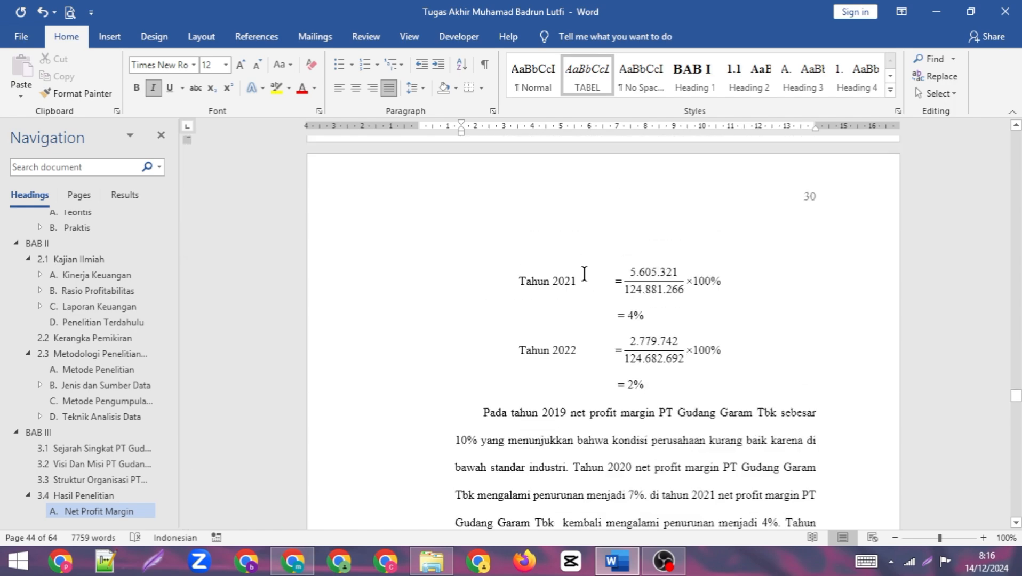
scroll(589, 272, down, 5)
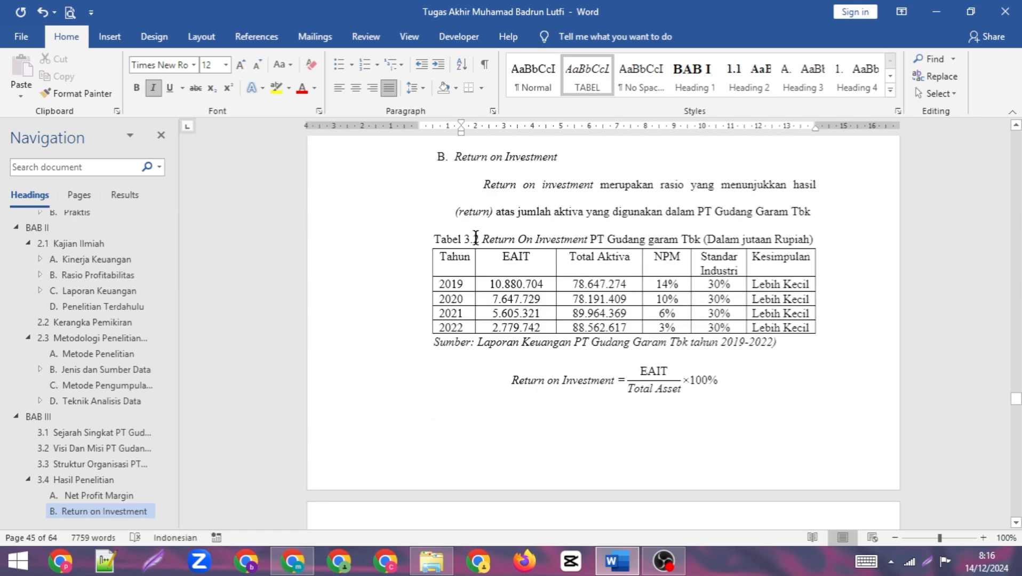
drag(484, 235, 417, 234)
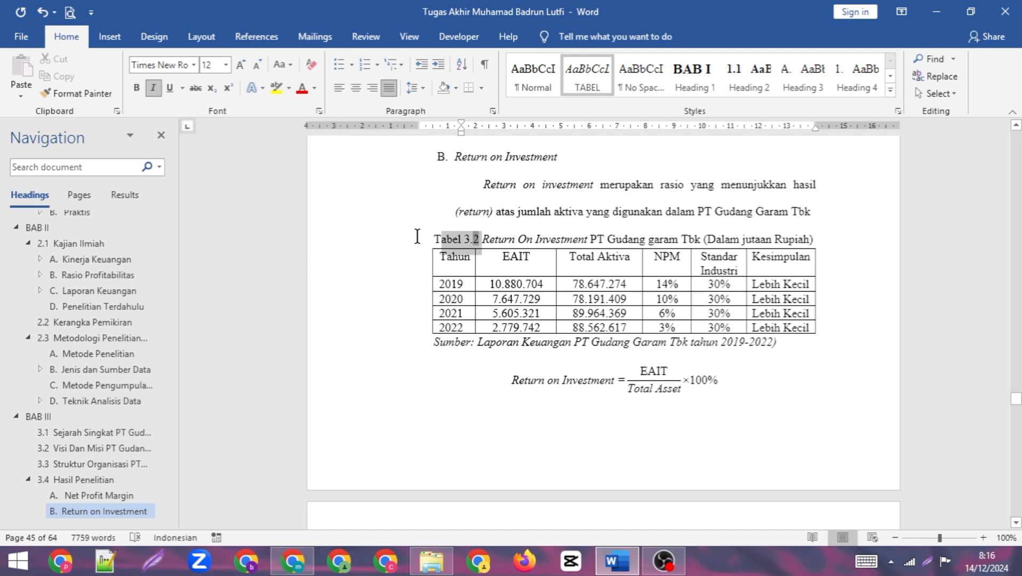
key(Delete)
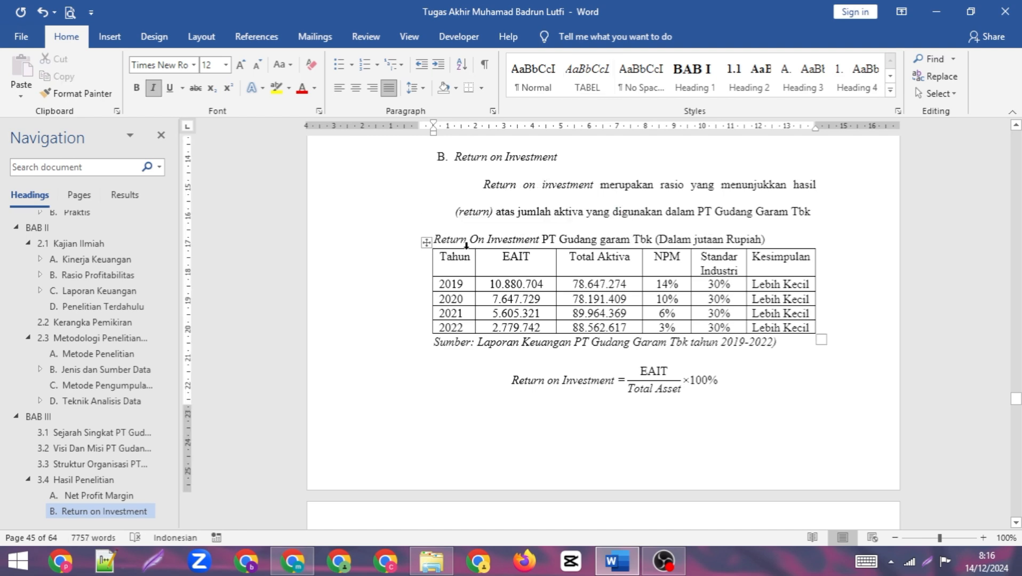
- Insert a numbered "Tabel 3." caption before the Return On Investment table title and apply the TABEL style to it
click(249, 37)
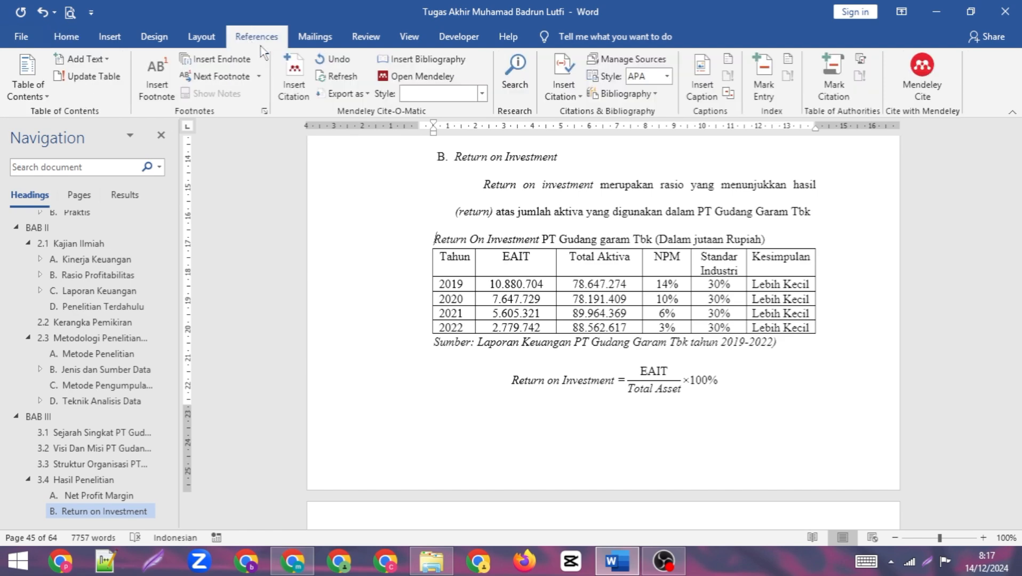
click(702, 74)
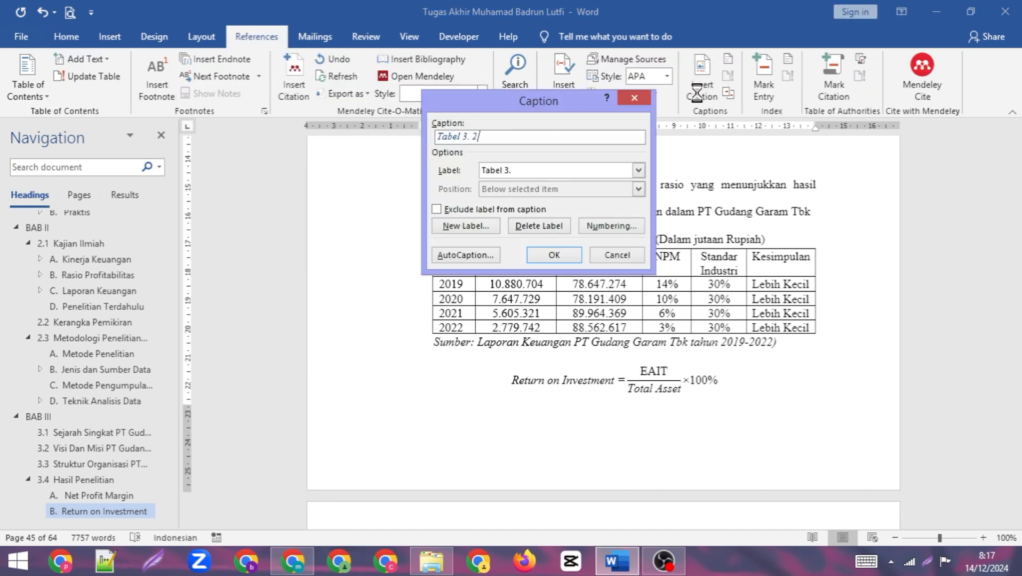
click(554, 255)
click(66, 37)
click(587, 77)
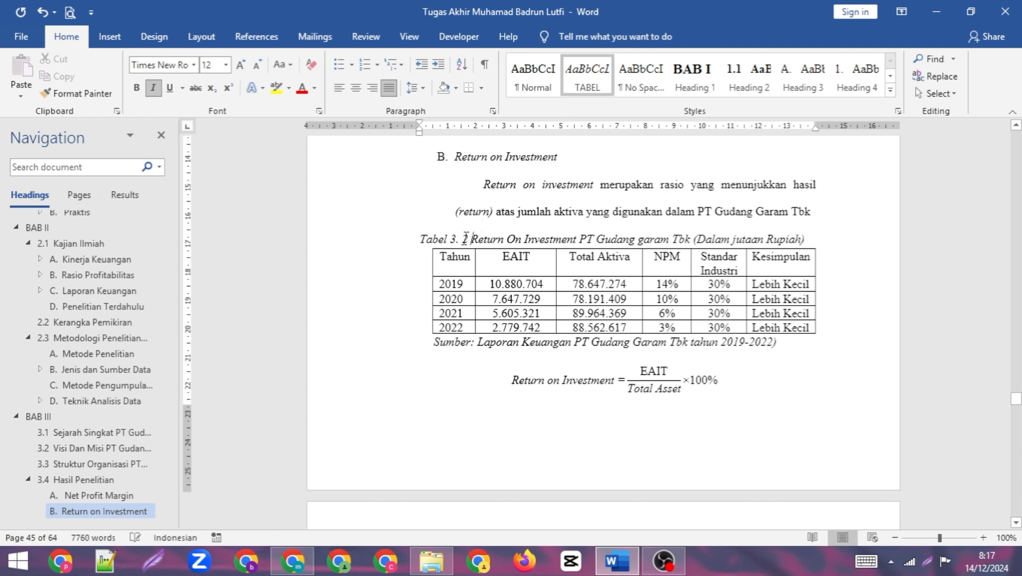
- Make the Return On Investment caption read "Tabel 3.2" without a space before the number and indent it to the table's left edge
key(BackSpace)
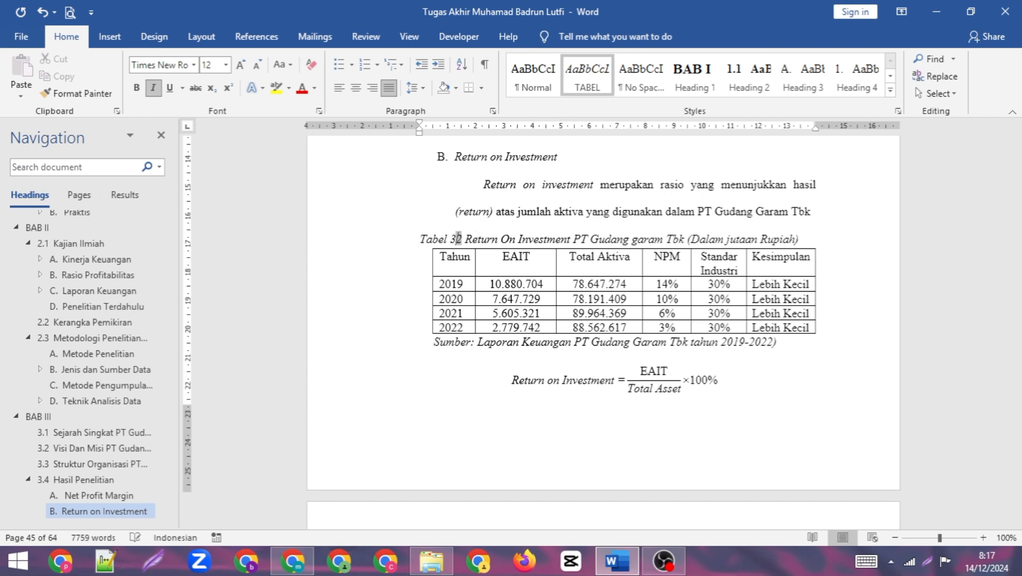
text(.)
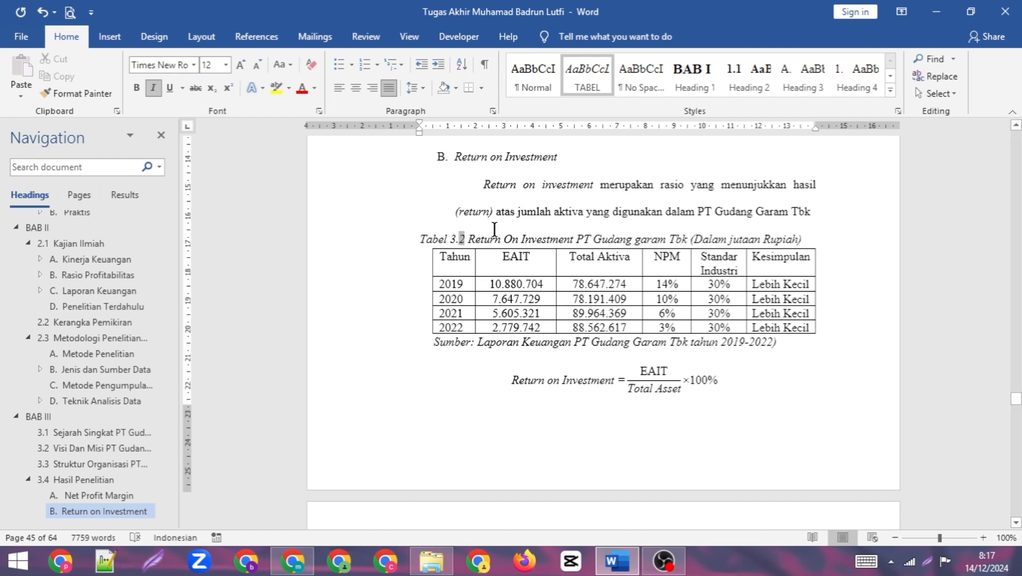
drag(419, 132, 432, 133)
click(508, 185)
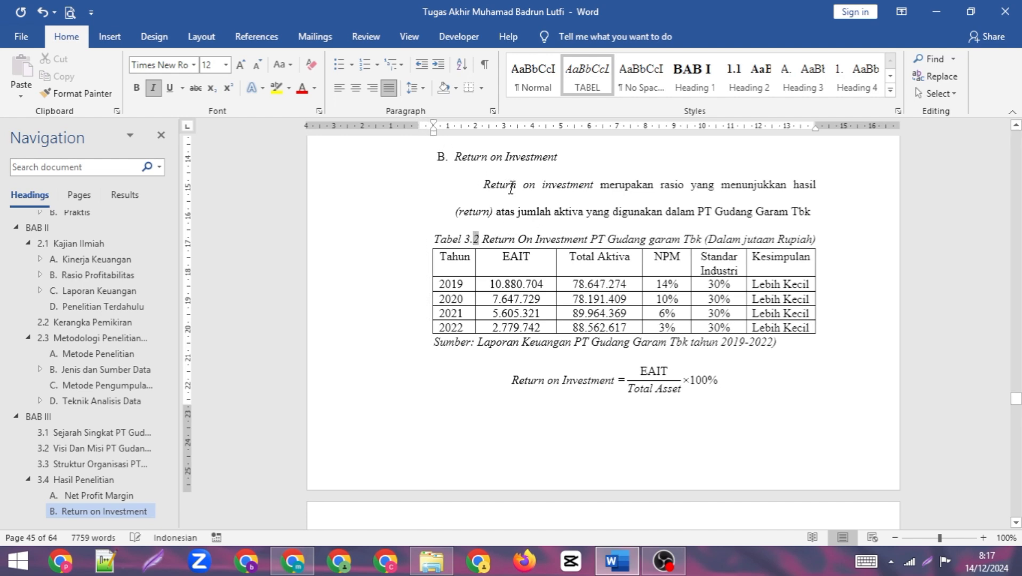
- Delete the manually typed "Tabel 3.3" from the Return On Equity table title on page 32
scroll(508, 185, down, 20)
scroll(528, 192, down, 15)
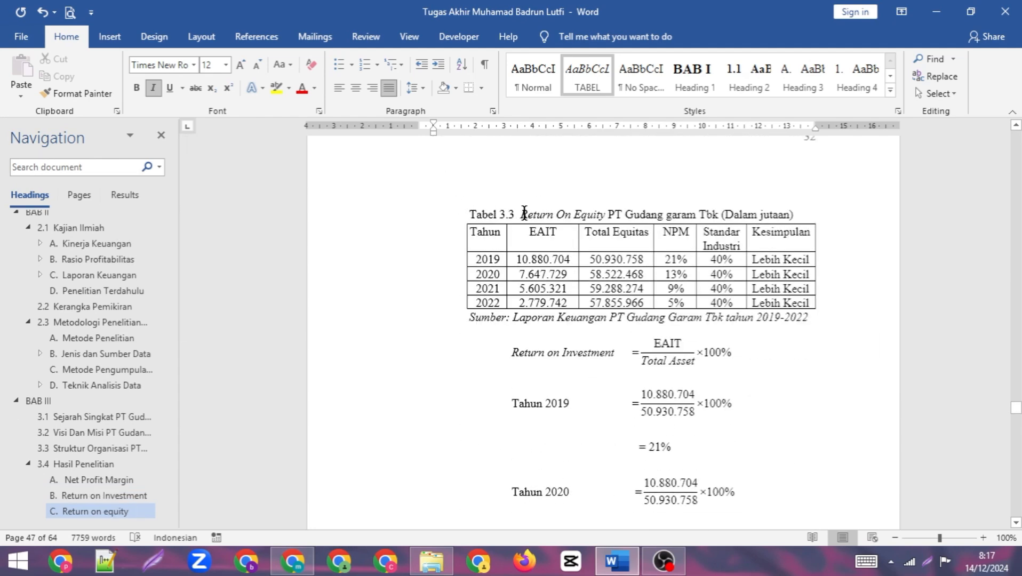
drag(523, 214, 471, 215)
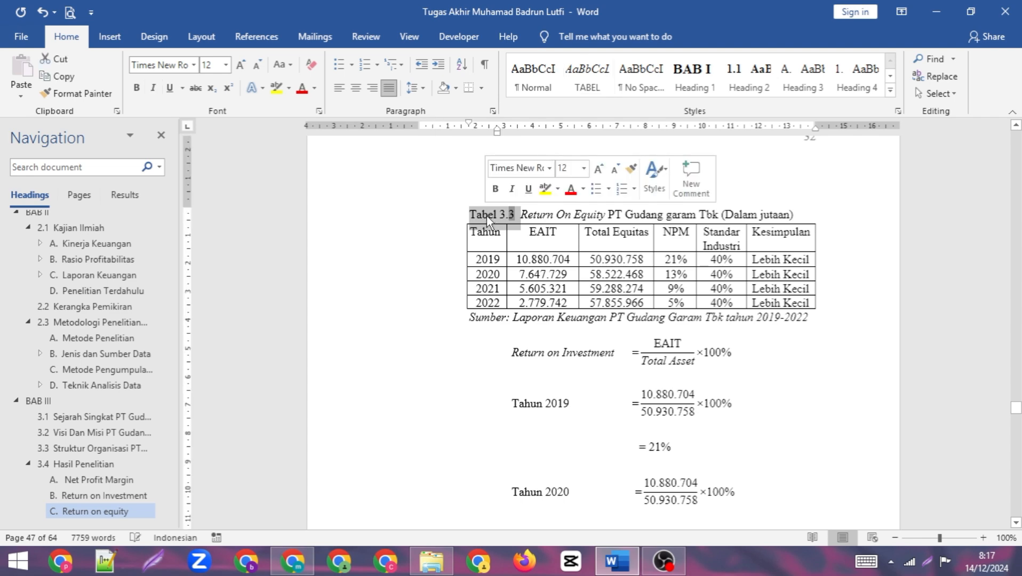
key(BackSpace)
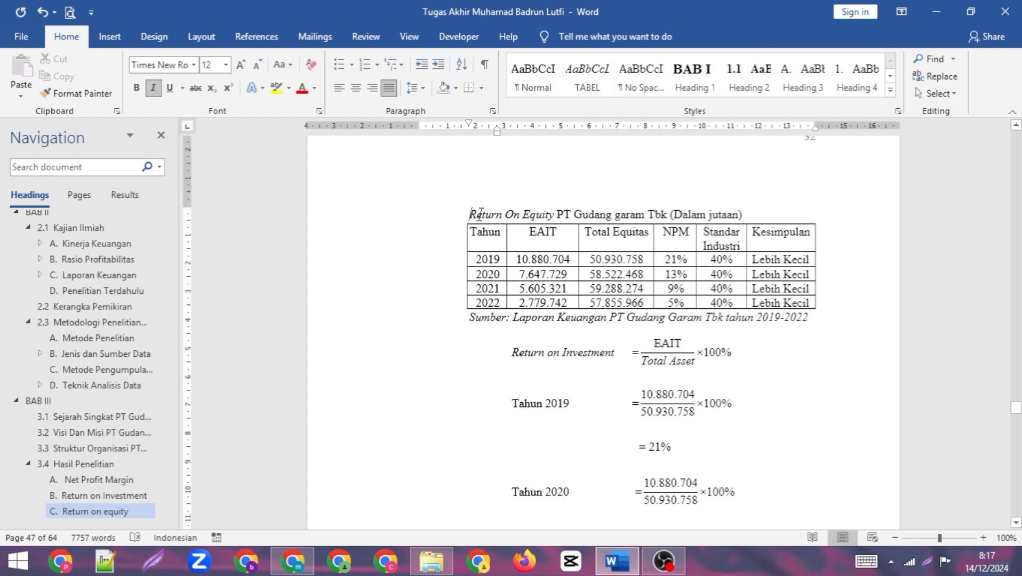
- Insert a numbered "Tabel 3." caption before the Return On Equity table title and apply the TABEL style to it
click(257, 36)
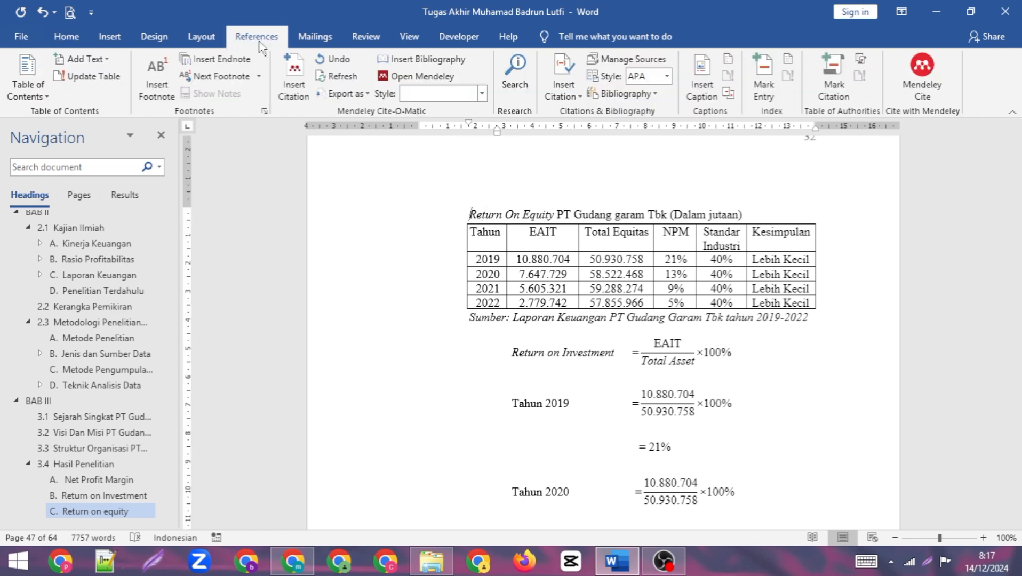
click(570, 81)
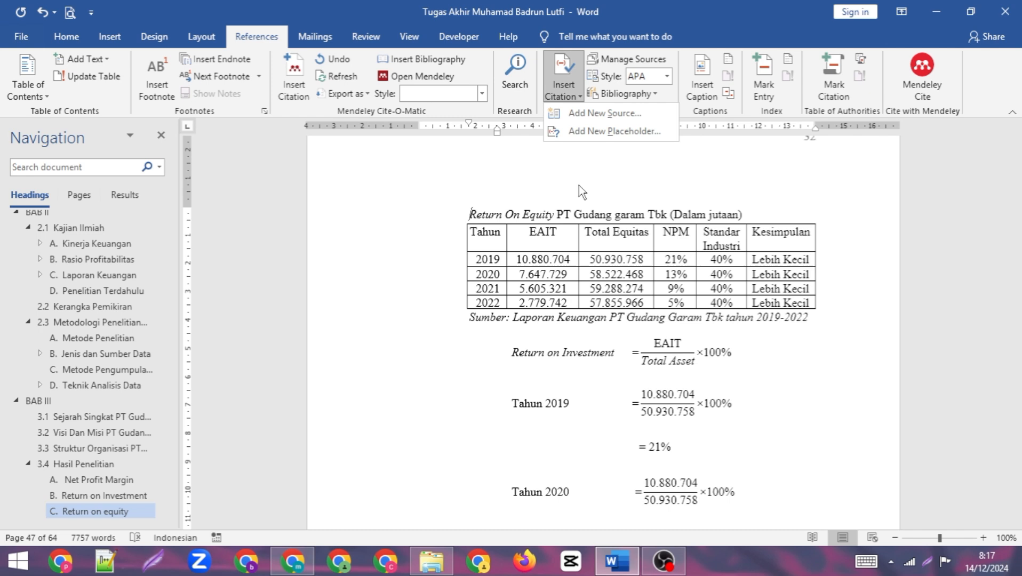
click(710, 86)
click(549, 254)
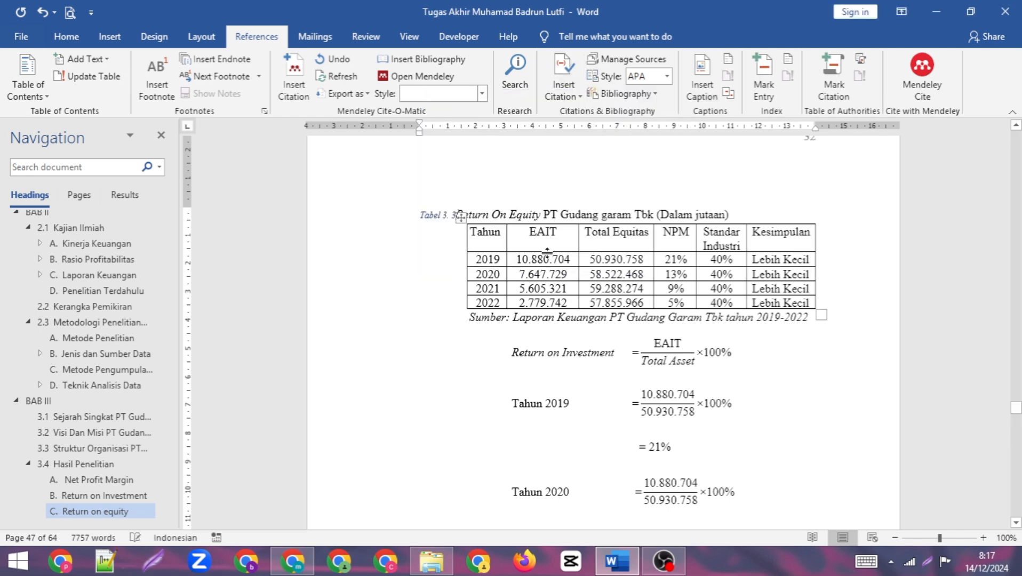
click(66, 36)
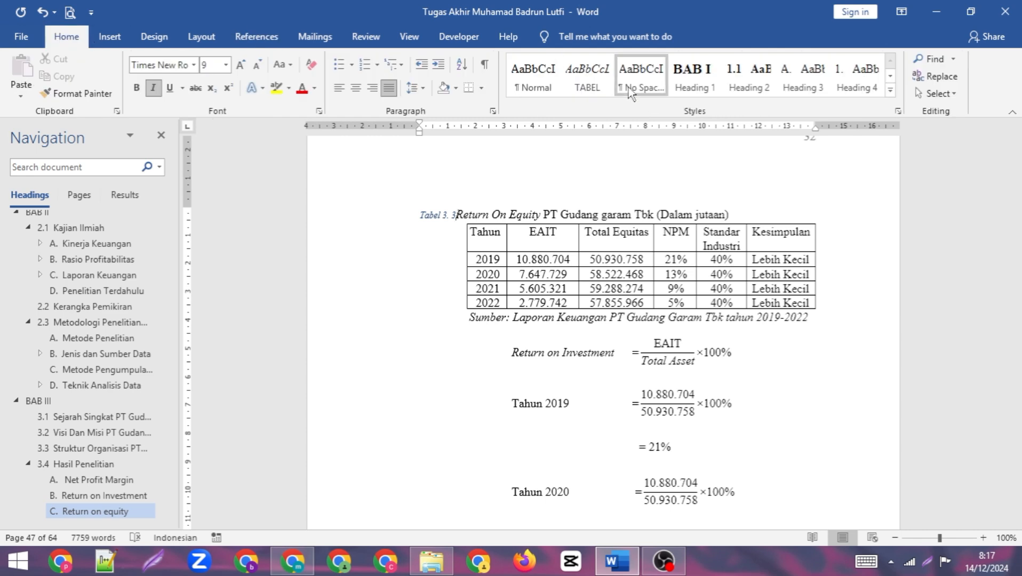
click(587, 77)
- Remove the space before the number in the Return On Equity caption and indent the caption to the table's left edge
click(462, 216)
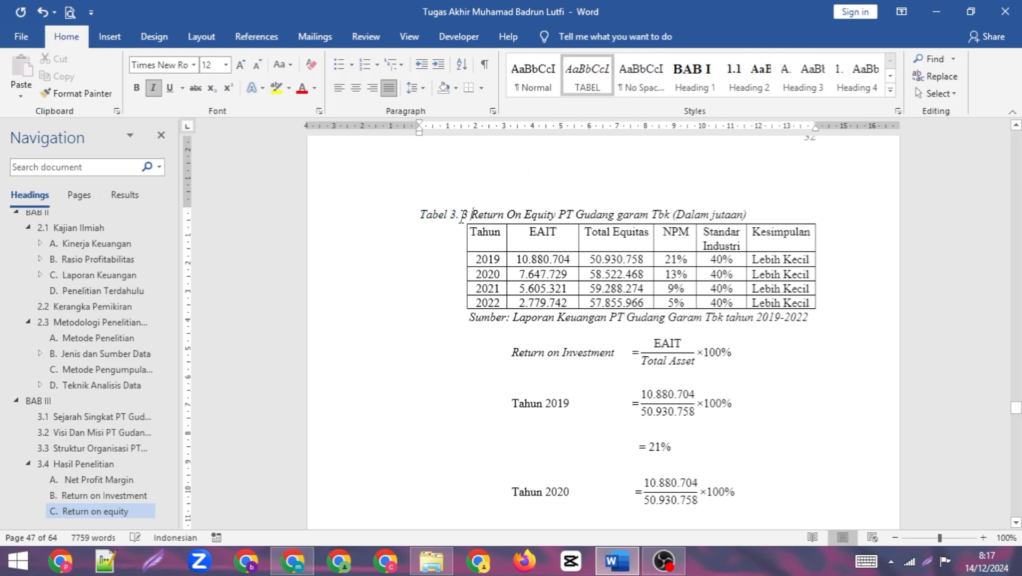
click(462, 216)
key(BackSpace)
key(BackSpace)
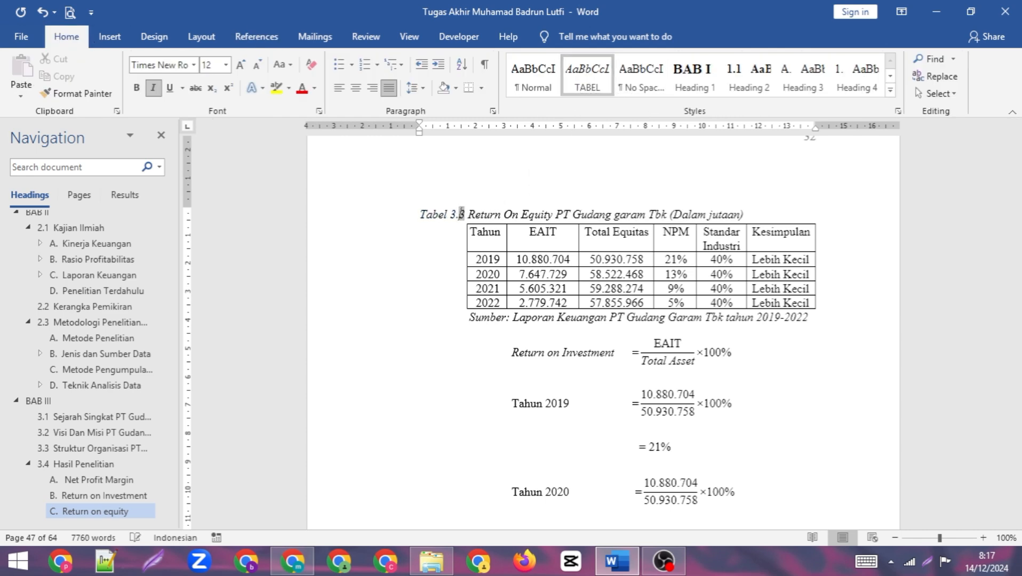
drag(420, 132, 471, 135)
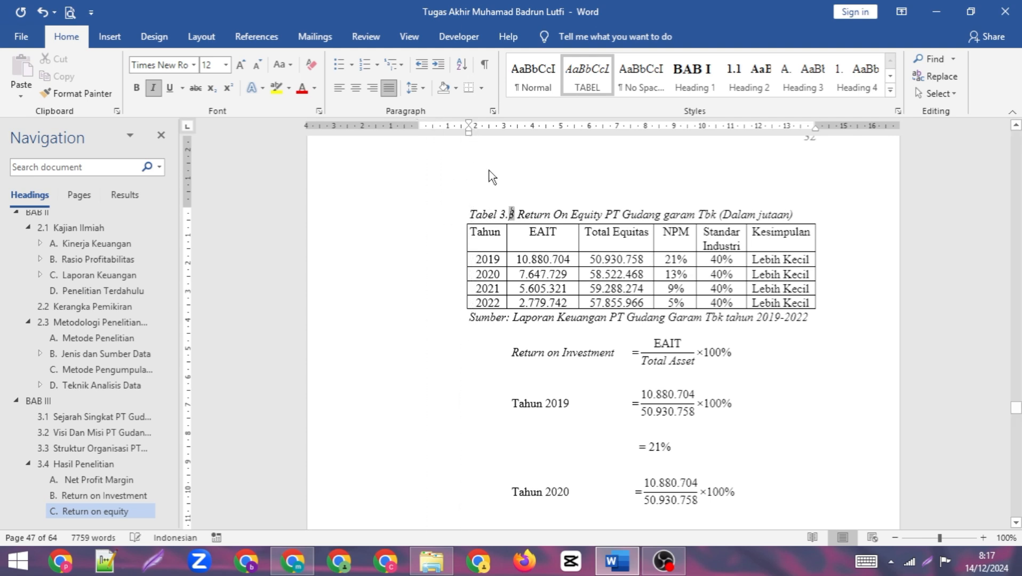
- Save the document and delete all the manually typed entries under the DAFTAR TABEL heading
scroll(492, 177, down, 15)
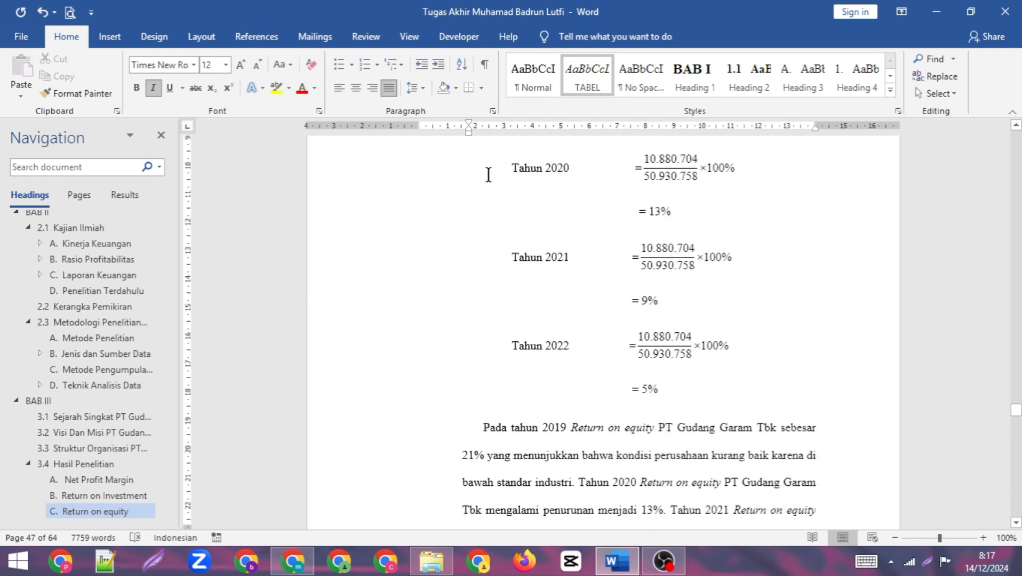
scroll(81, 281, up, 5)
scroll(83, 282, up, 4)
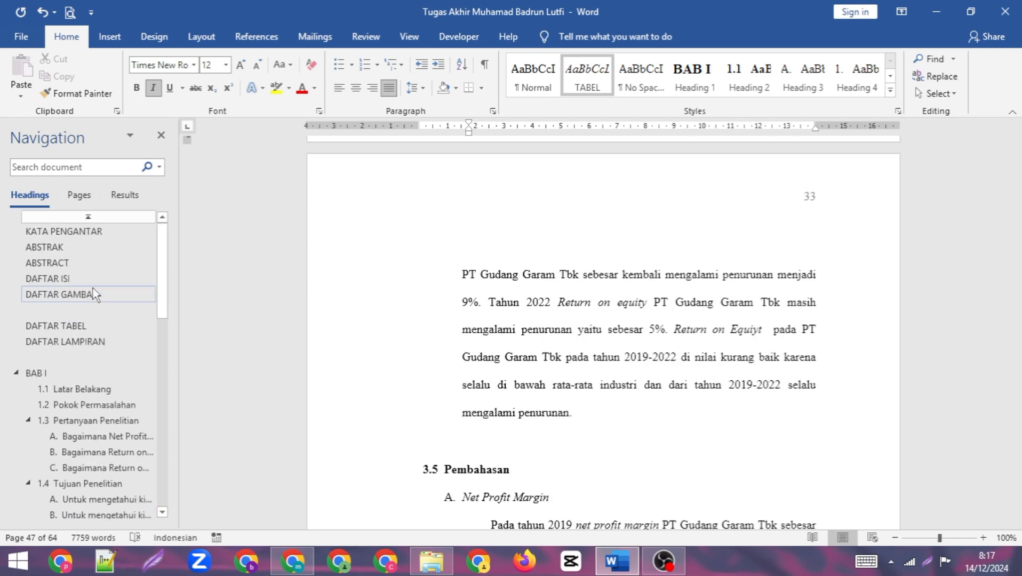
click(95, 328)
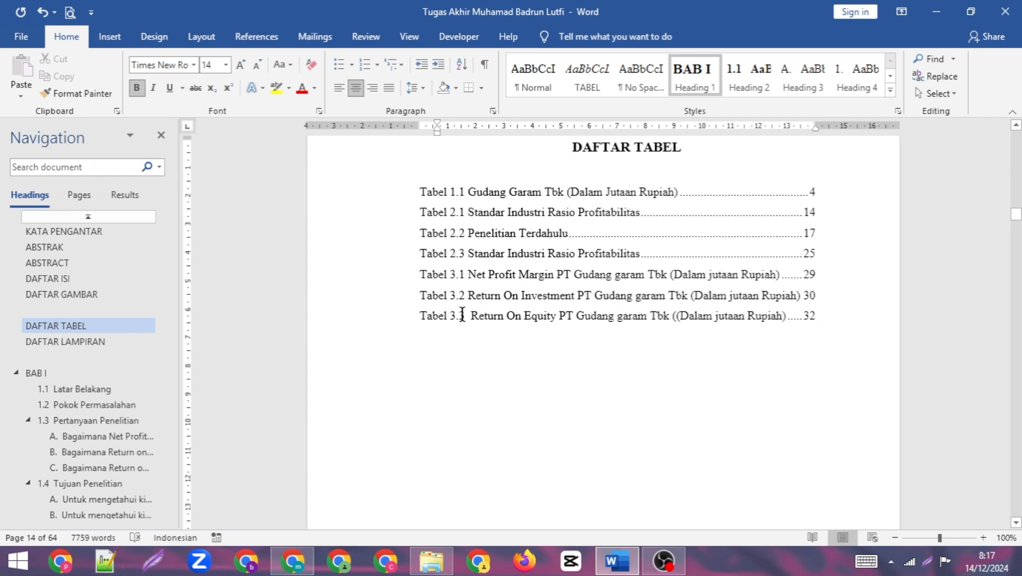
key(ctrl+s)
drag(843, 320, 401, 201)
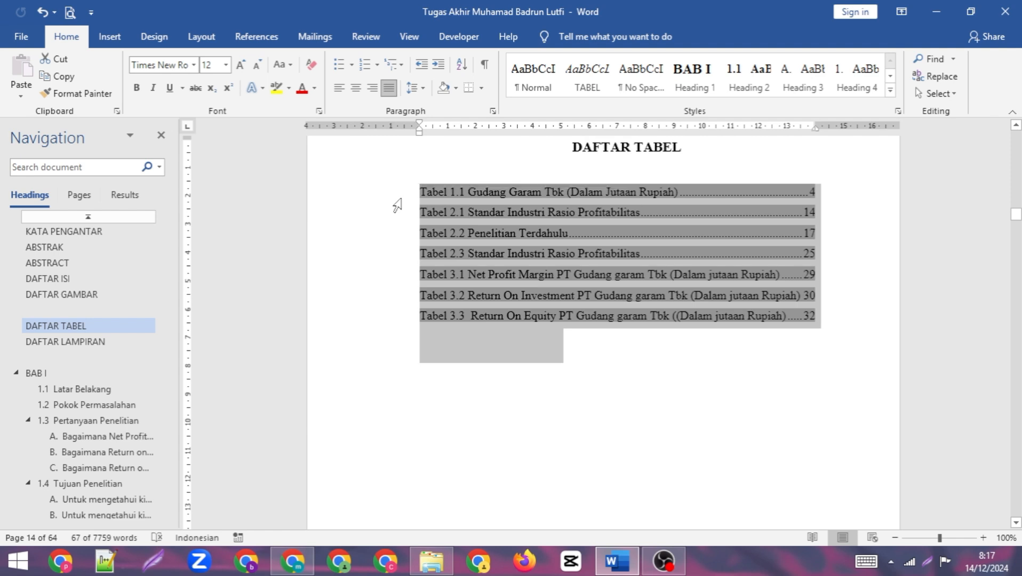
key(Delete)
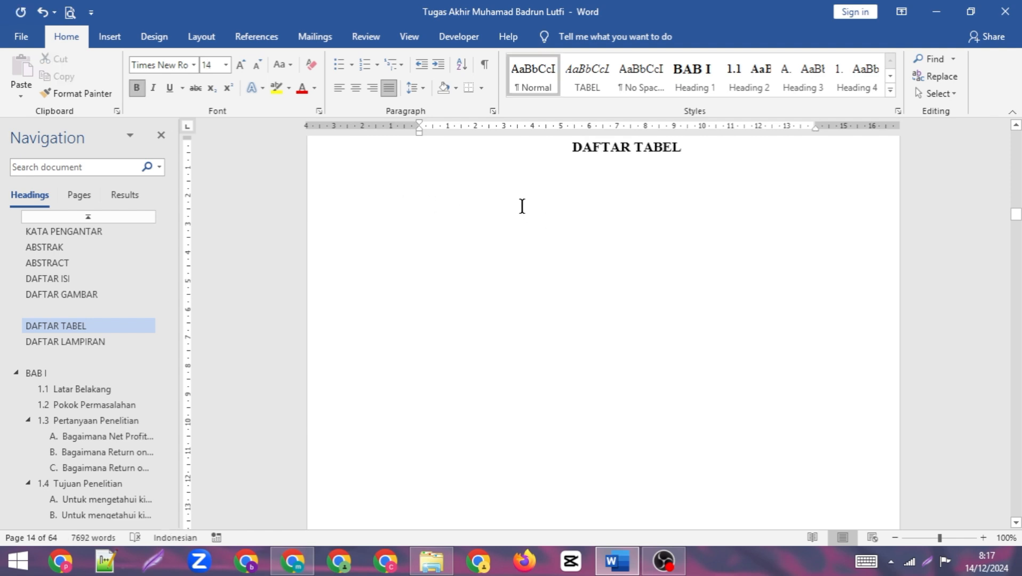
- Insert a table of figures under DAFTAR TABEL for the caption label "Tabel 1.", with hyperlinks instead of page numbers turned off
scroll(515, 214, up, 1)
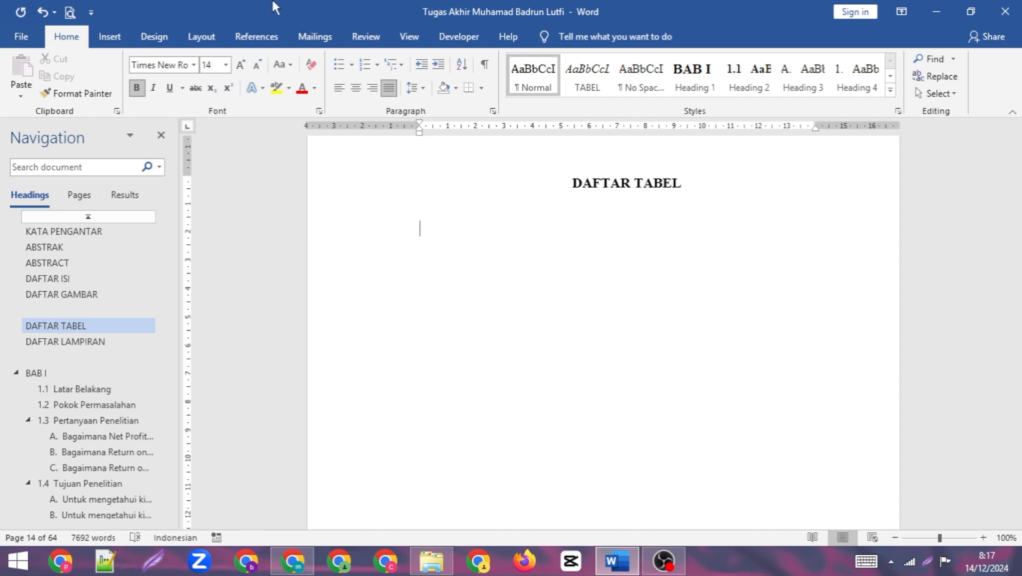
click(258, 40)
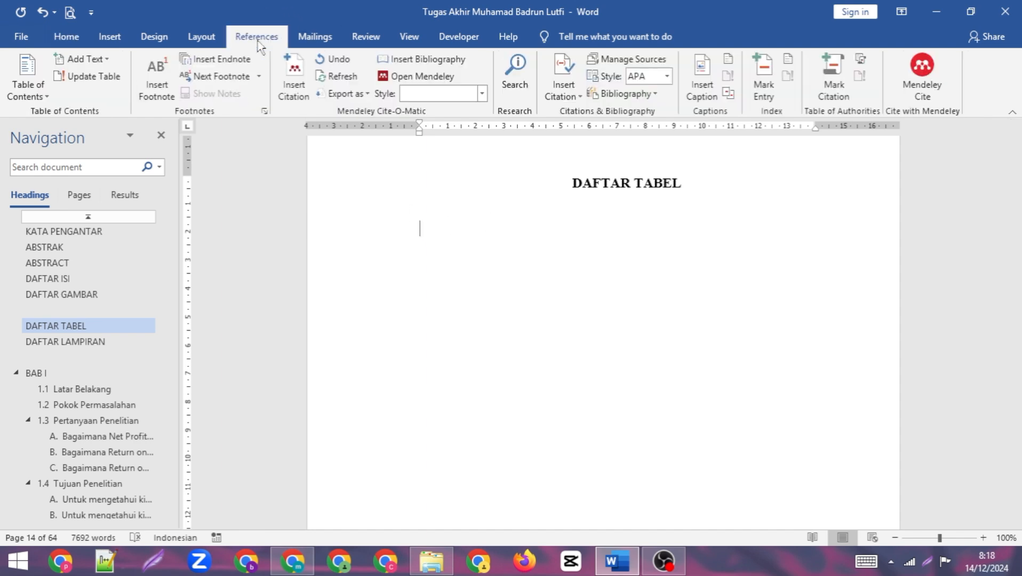
click(728, 60)
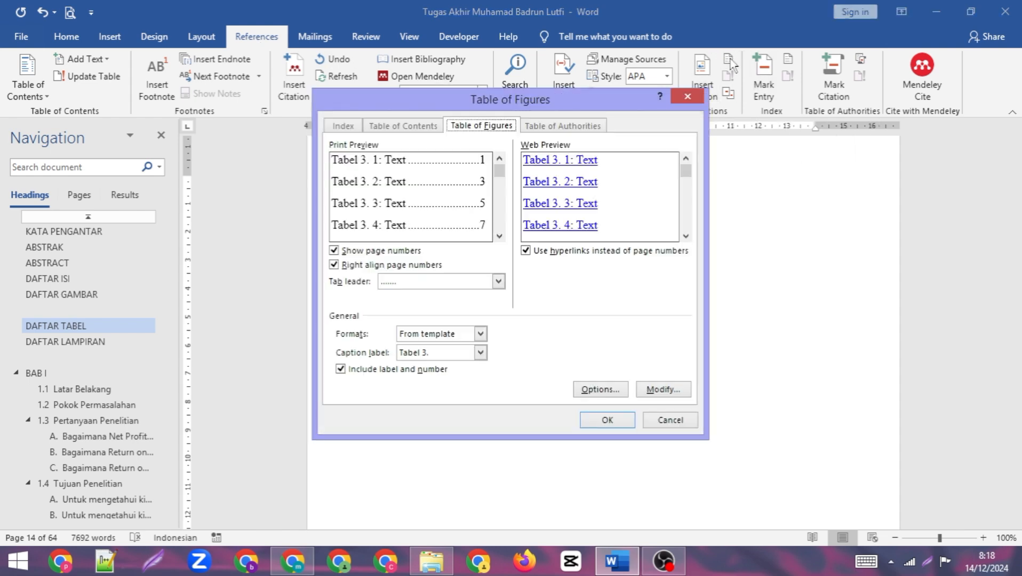
click(526, 250)
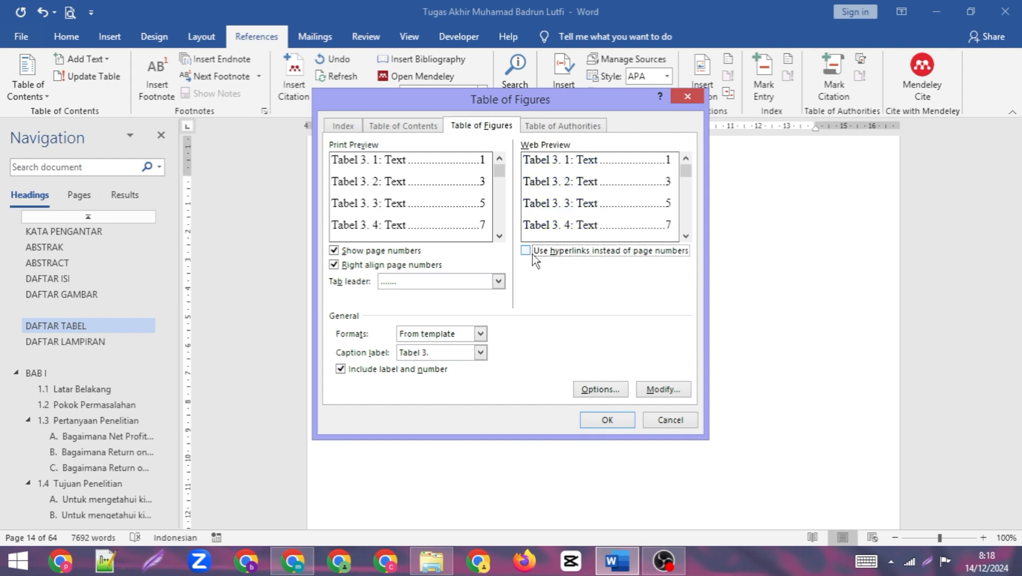
click(481, 353)
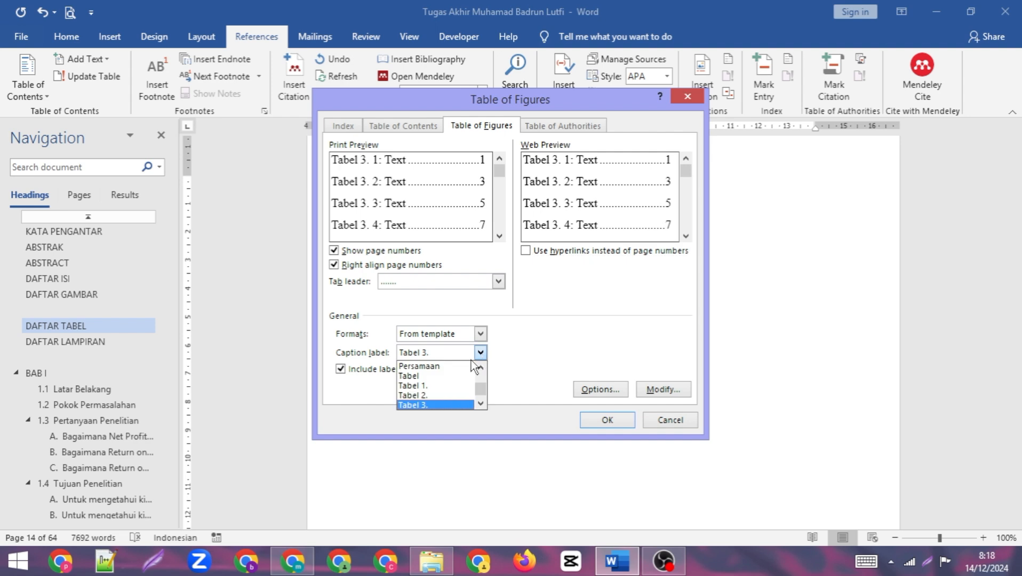
click(429, 386)
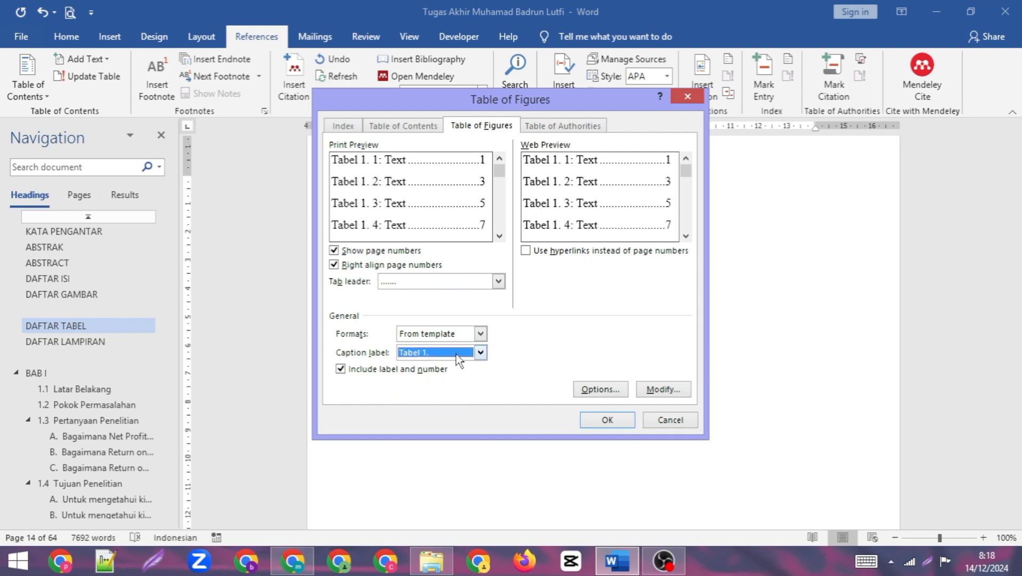
click(607, 419)
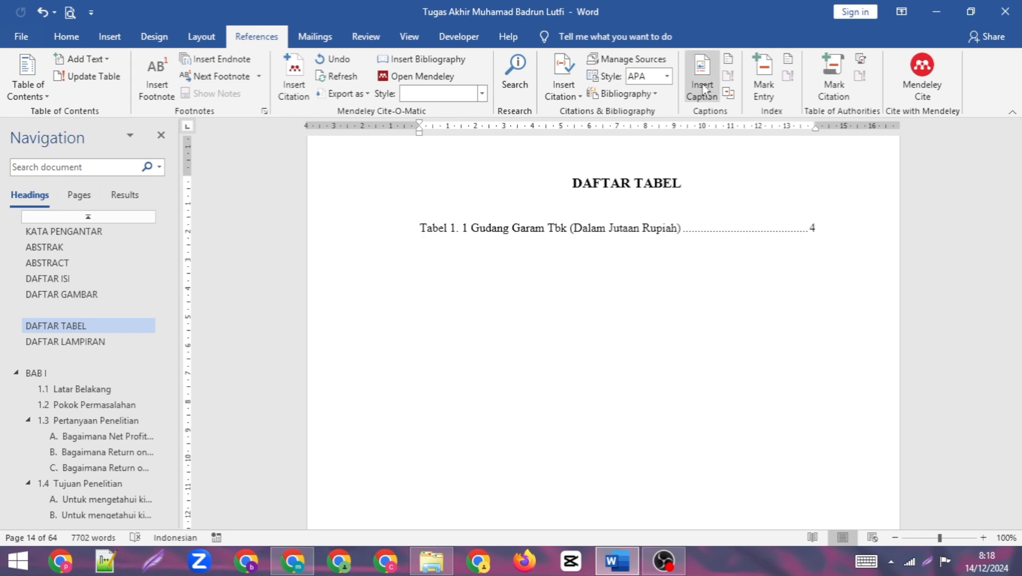
- Insert a table of figures for the caption label "Tabel 2." below the first list, with hyperlinks instead of page numbers turned off
click(729, 63)
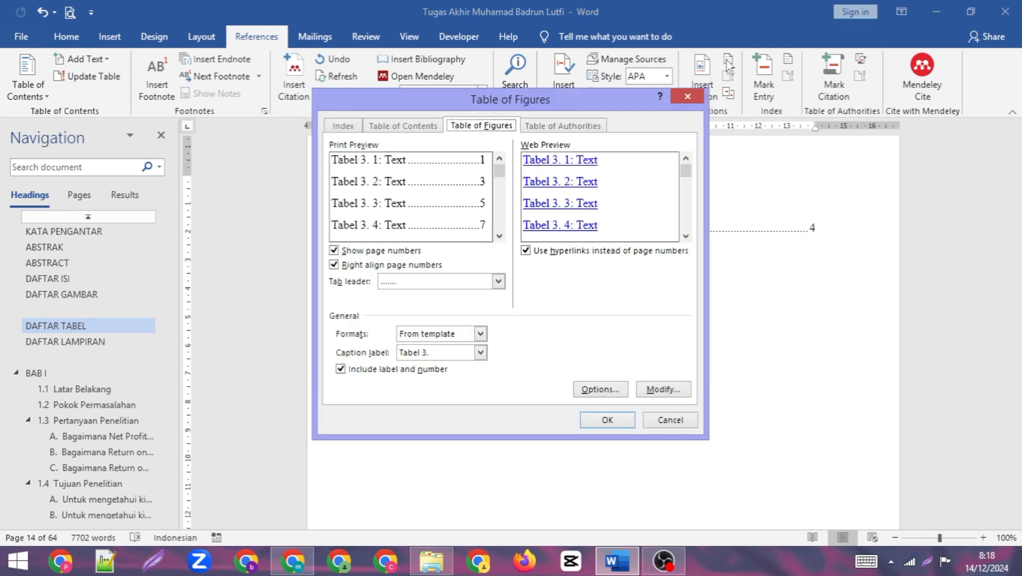
click(480, 353)
click(428, 395)
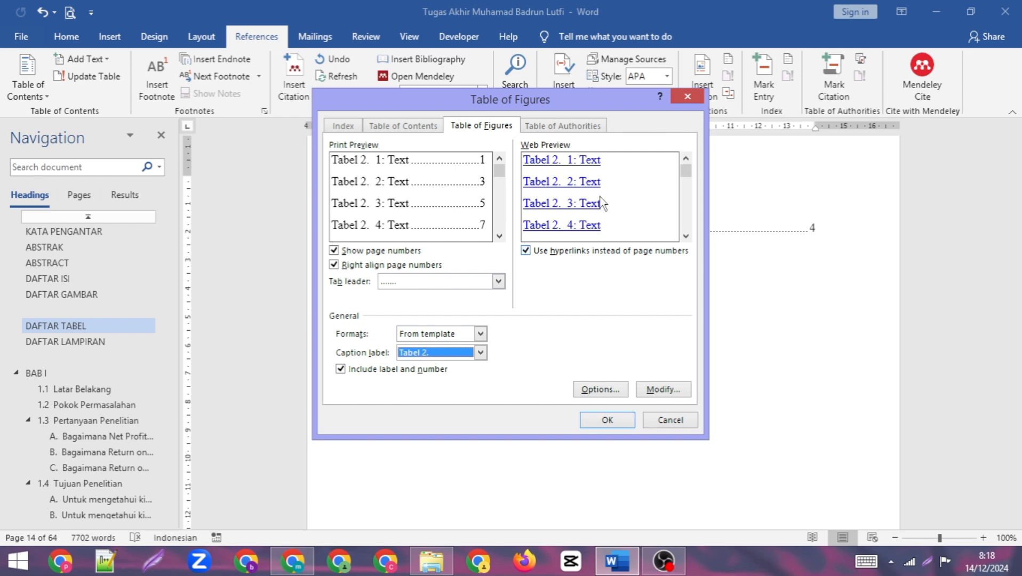
click(526, 250)
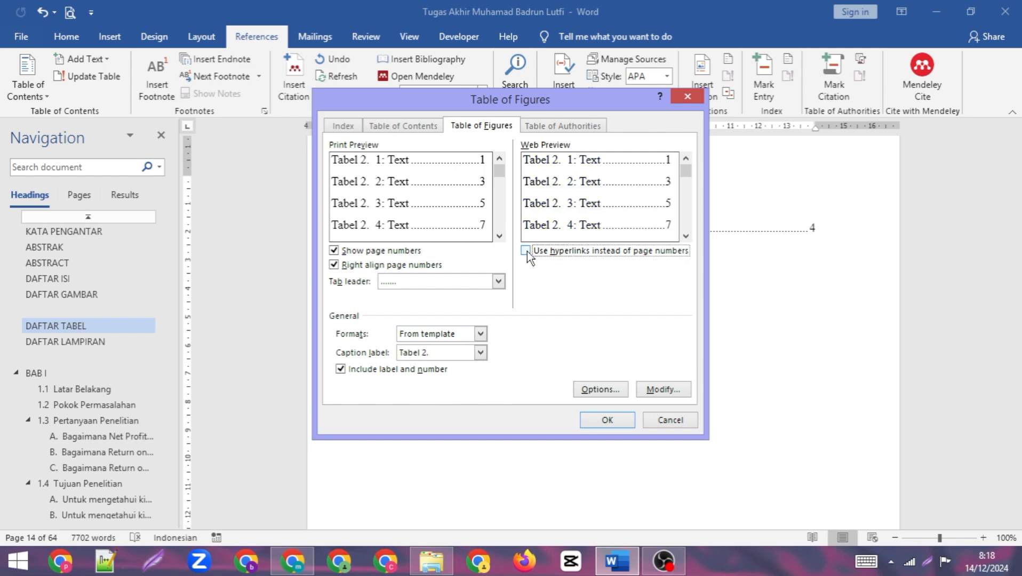
click(609, 421)
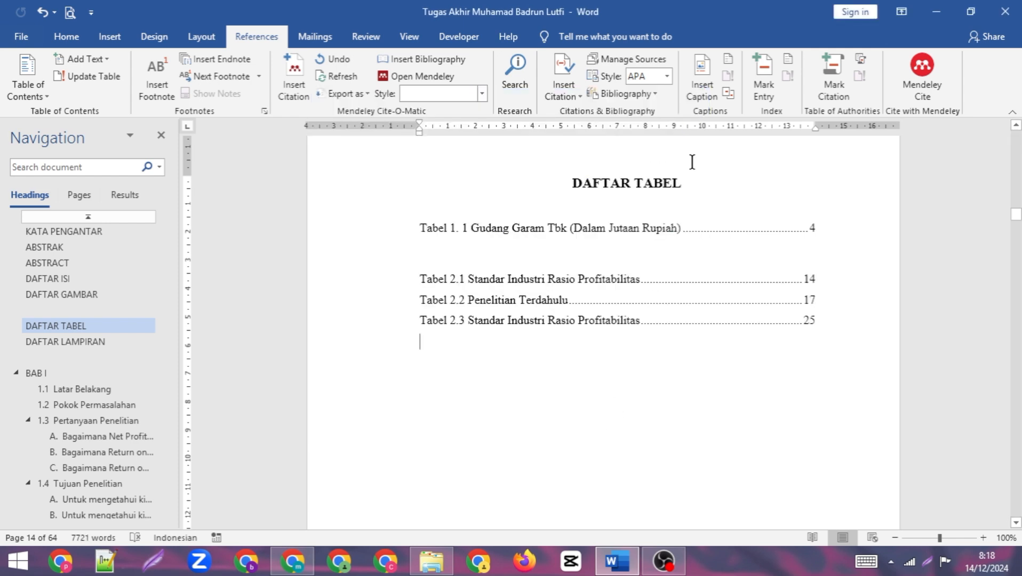
- Insert a table of figures for the caption label "Tabel 3." below the Tabel 2 entries, with hyperlinks instead of page numbers turned off
click(729, 63)
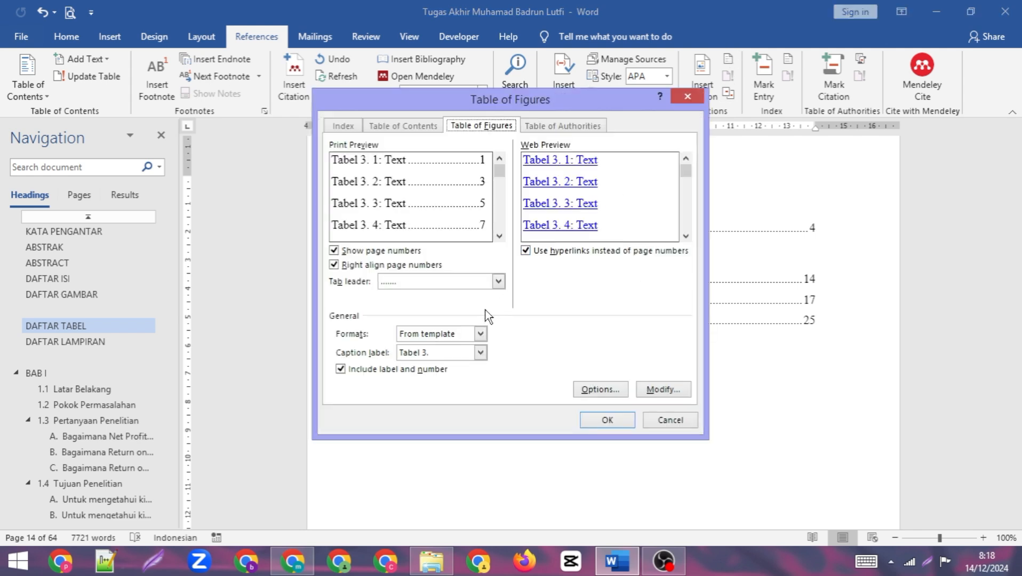
click(526, 251)
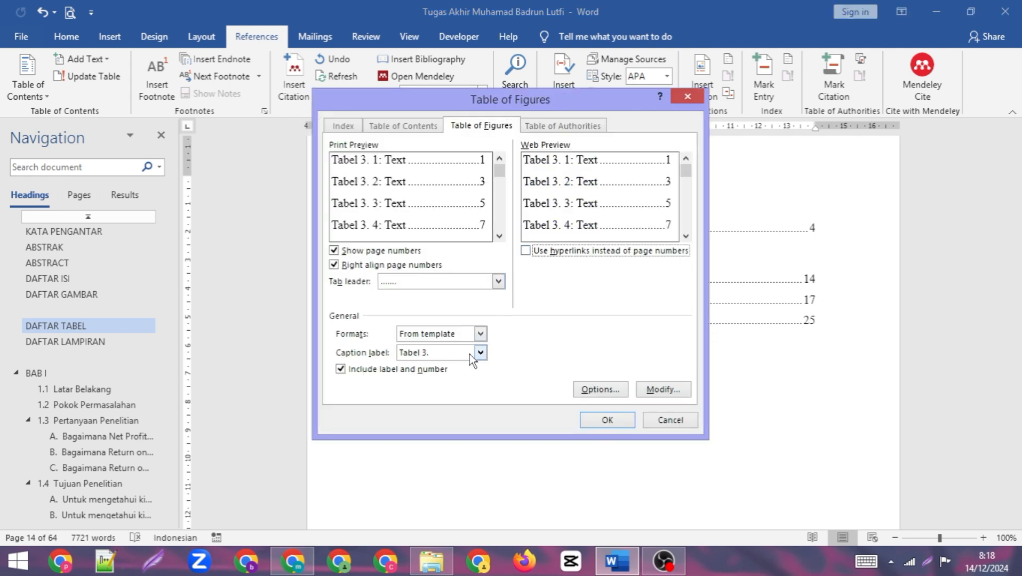
click(598, 420)
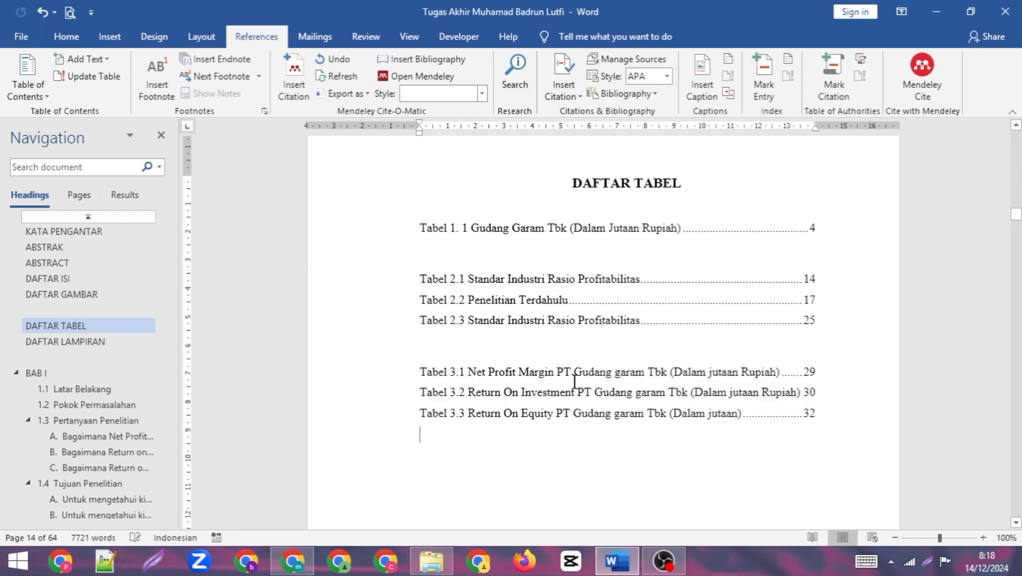
scroll(560, 315, down, 1)
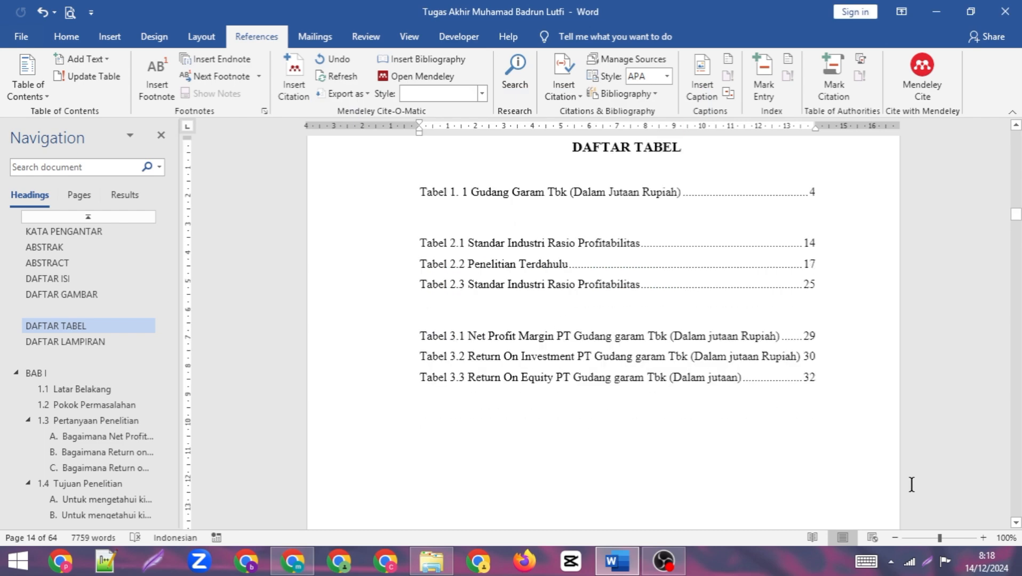
scroll(912, 485, up, 2)
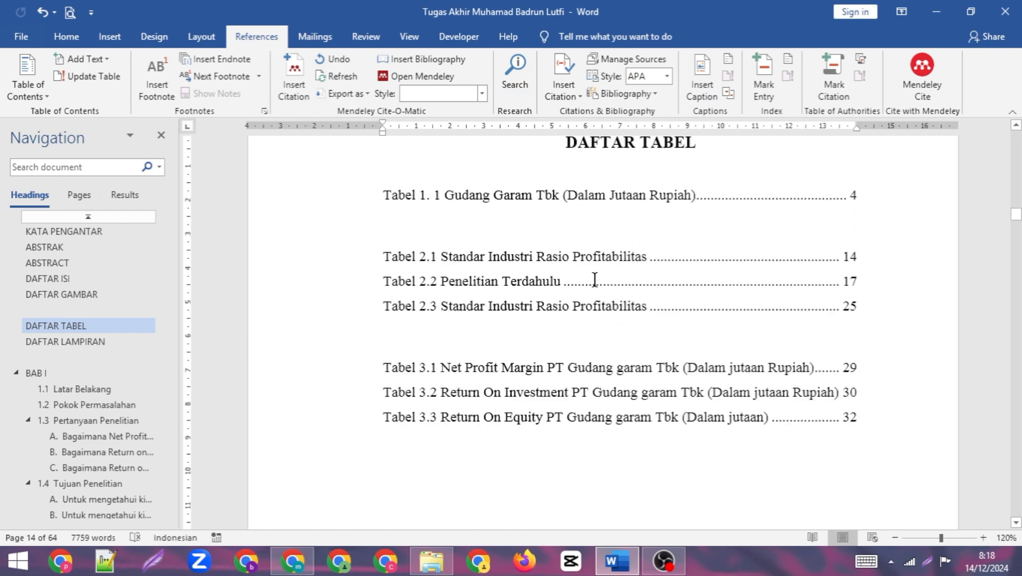
- Delete the blank lines separating the Tabel 1, Tabel 2 and Tabel 3 lists so the entries run continuously
click(464, 213)
key(shift+Up)
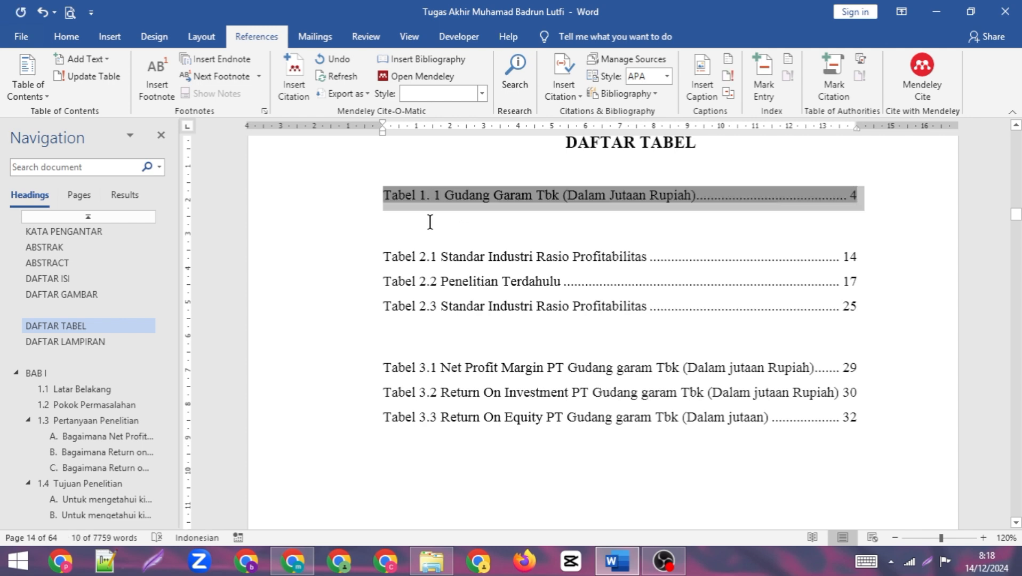
key(shift+Down)
key(shift+Down)
key(shift+Down)
key(shift+Down)
key(shift+Down)
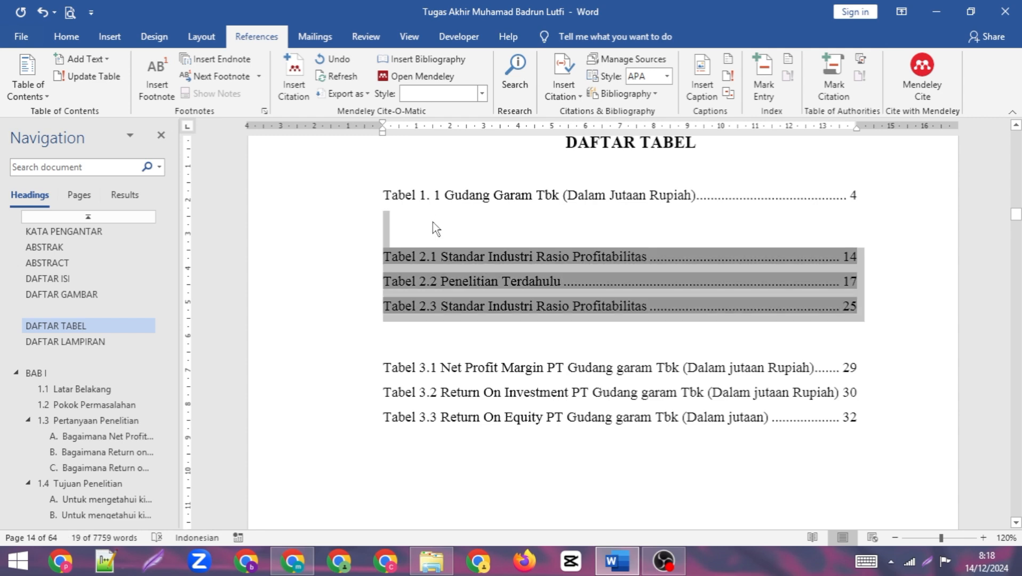
key(shift+Up)
key(shift+Up)
key(shift+Up)
key(shift+Up)
key(shift+Up)
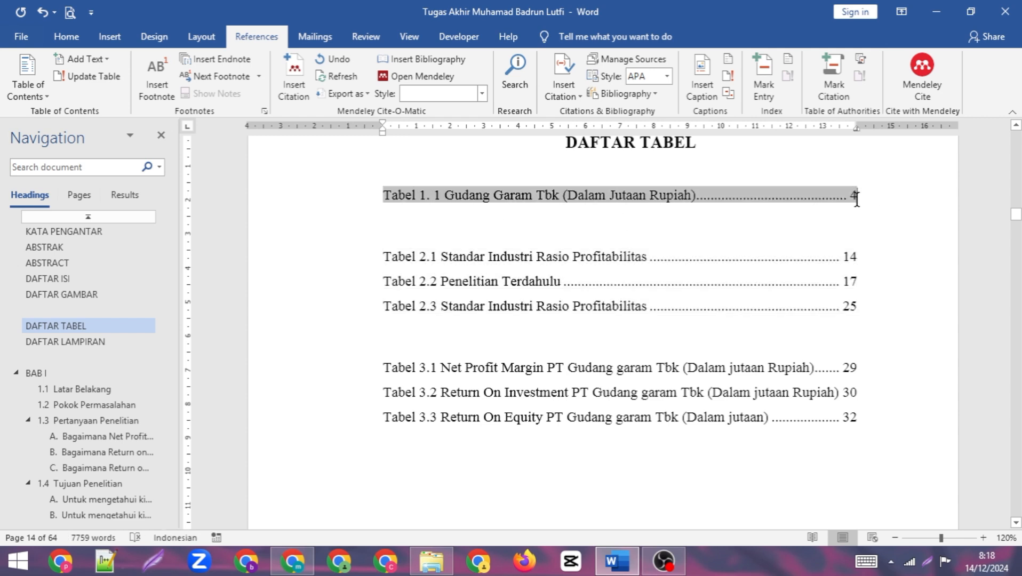
key(shift+Down)
key(shift+Down)
key(shift+Down)
key(shift+Down)
key(shift+Down)
key(shift+Up)
key(shift+Up)
key(shift+Up)
key(shift+Up)
key(shift+Up)
key(Delete)
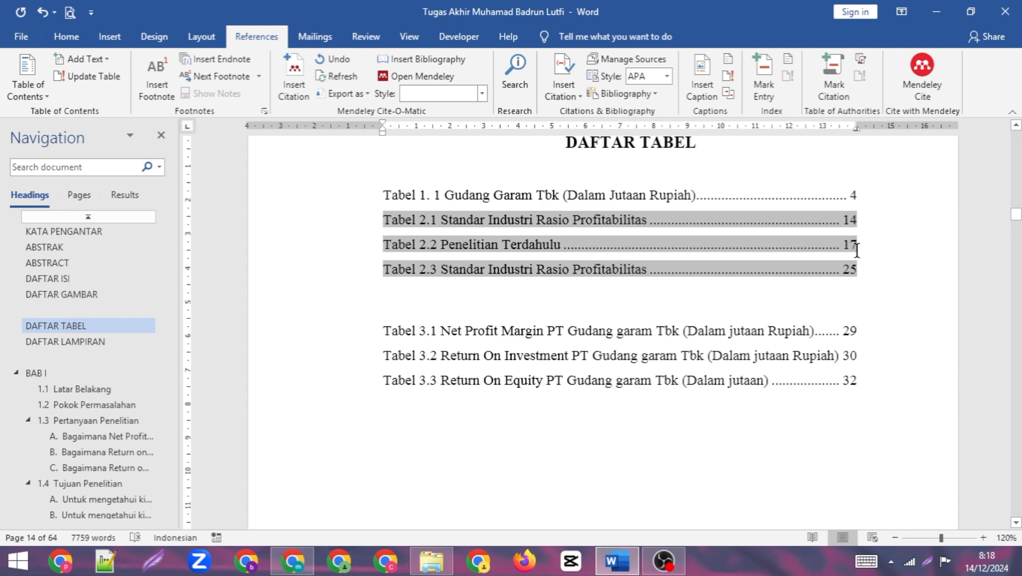
click(871, 272)
key(Delete)
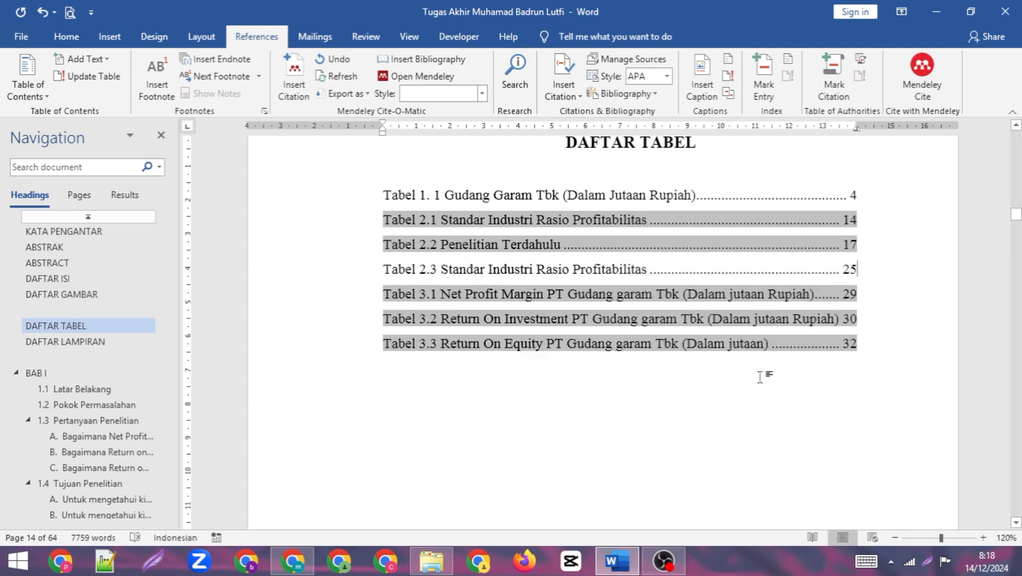
click(765, 375)
click(630, 272)
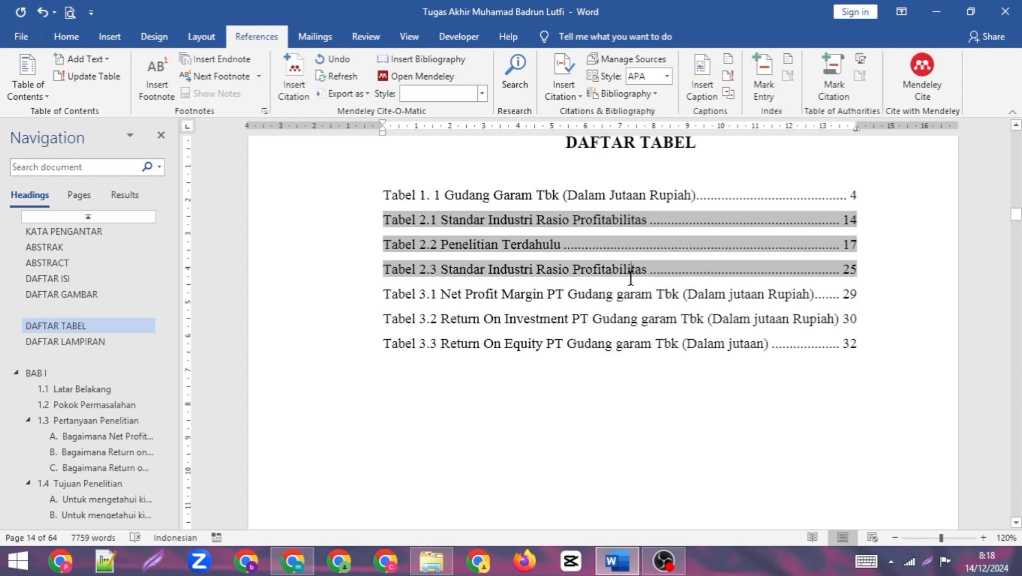
click(574, 193)
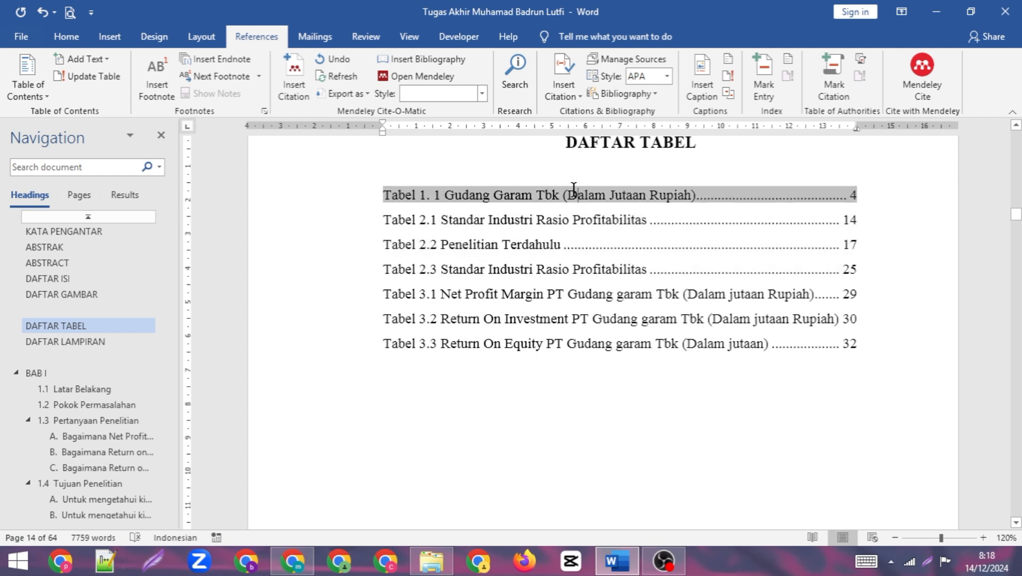
click(526, 275)
click(513, 319)
click(486, 267)
click(478, 320)
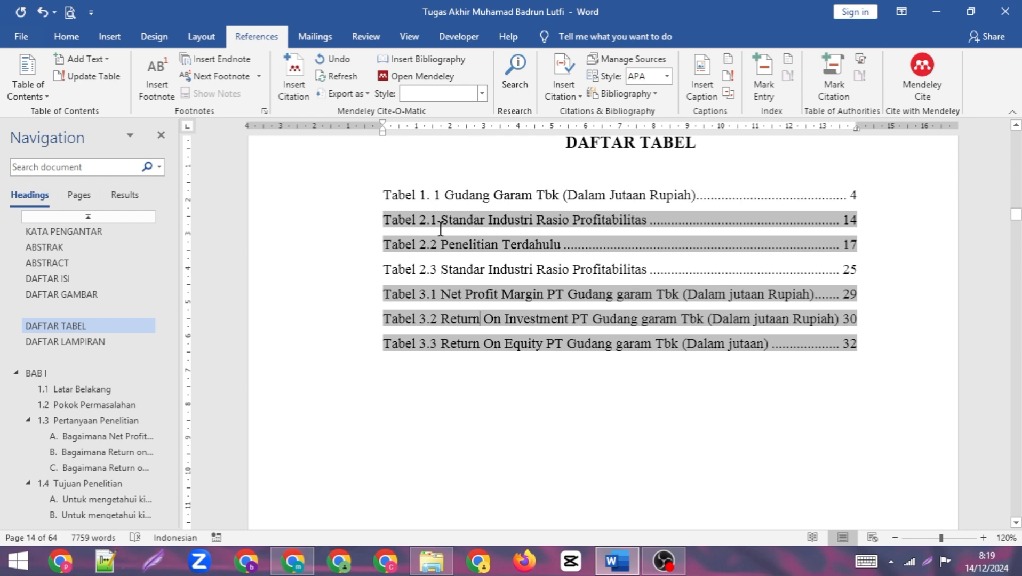
click(458, 268)
- Remove the space before the second number of Tabel 1.1 in the list entry and in the Gudang Garam table's caption
click(434, 196)
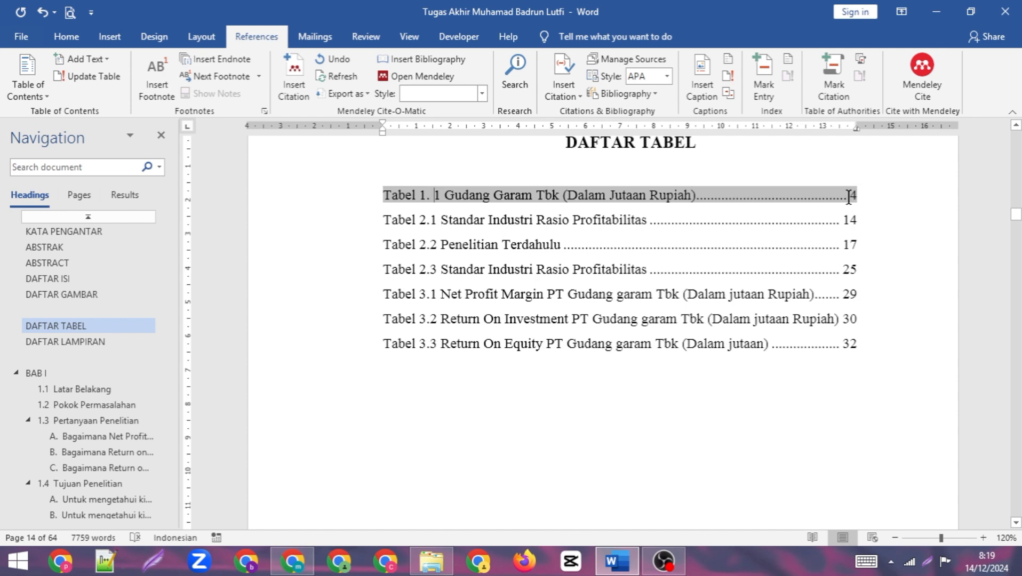
key(BackSpace)
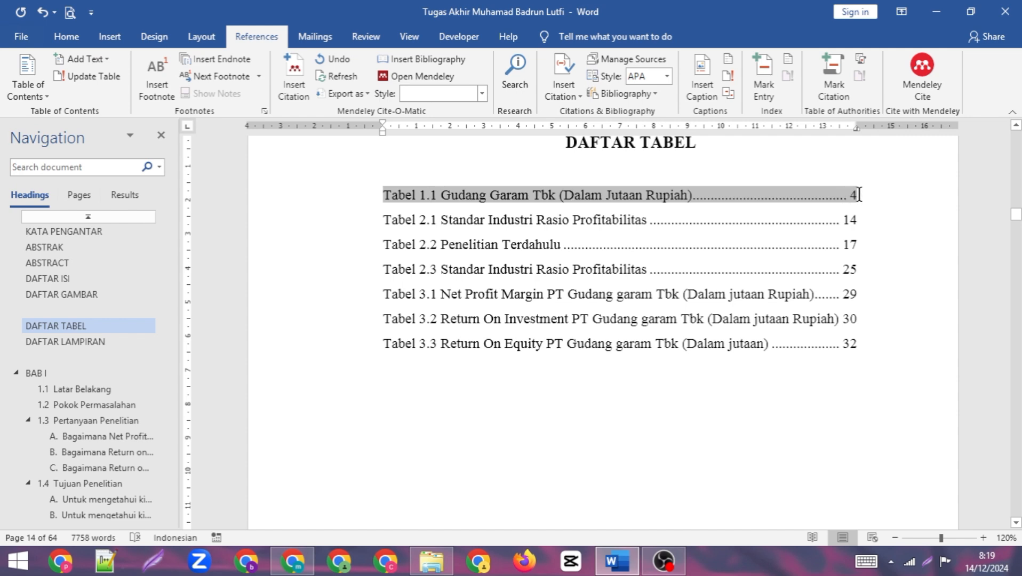
click(857, 198)
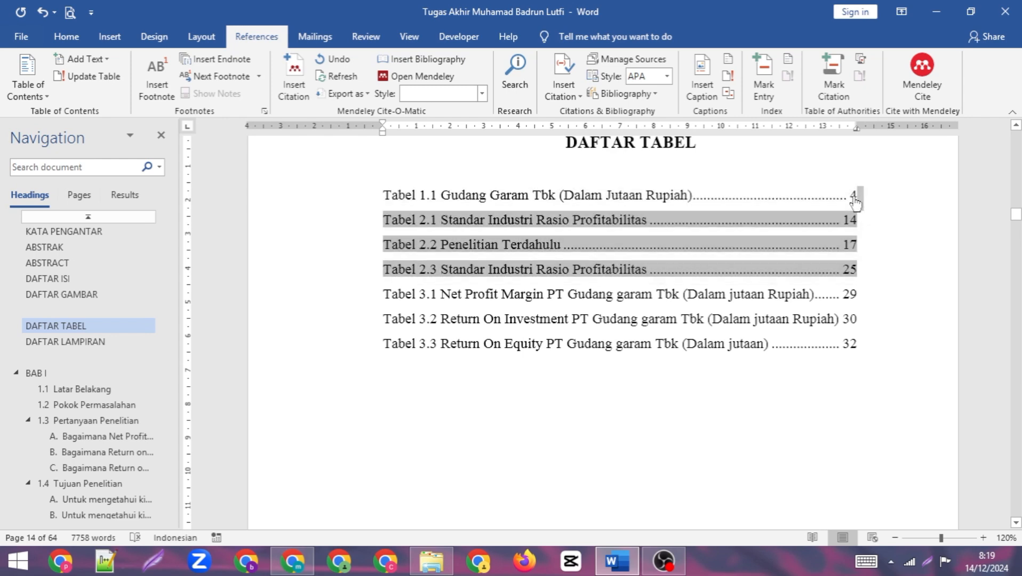
drag(855, 199, 855, 197)
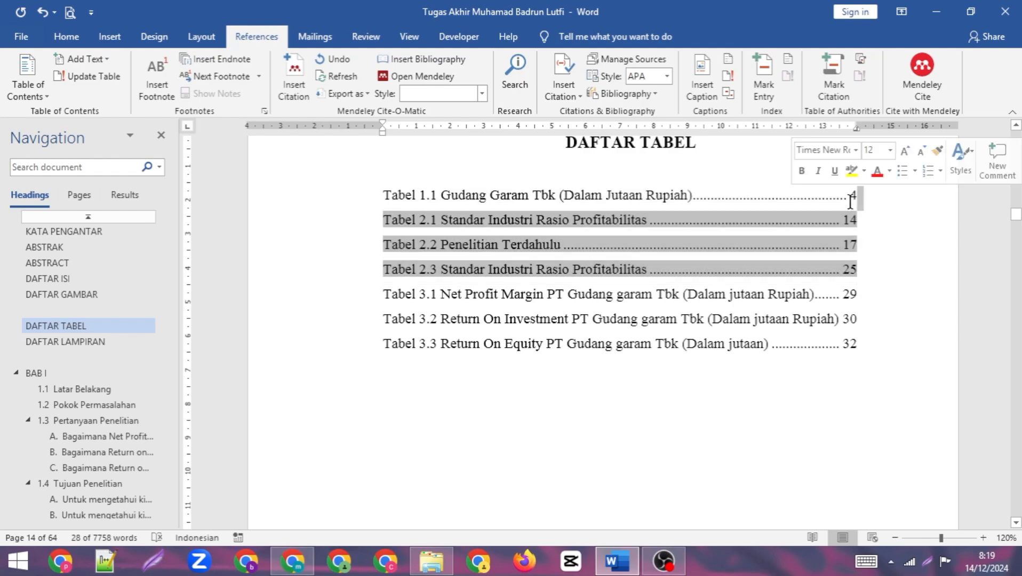
scroll(822, 349, down, 14)
scroll(795, 358, down, 15)
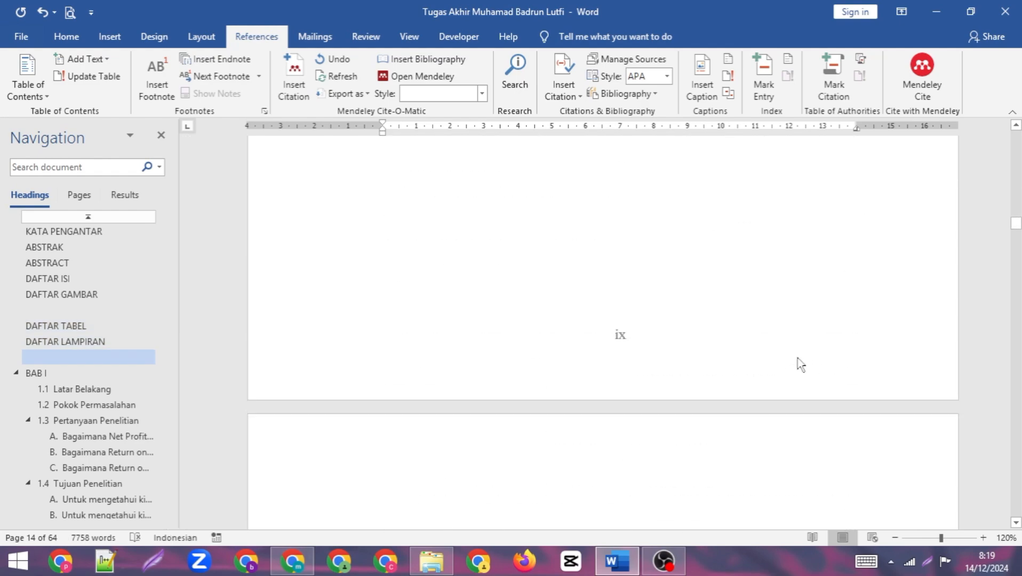
scroll(798, 355, down, 15)
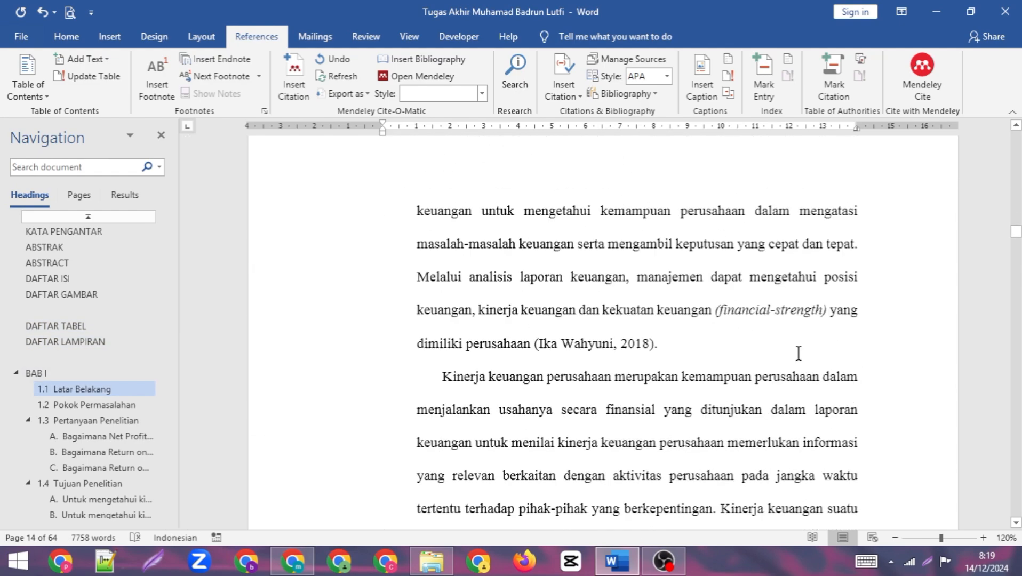
scroll(799, 354, down, 15)
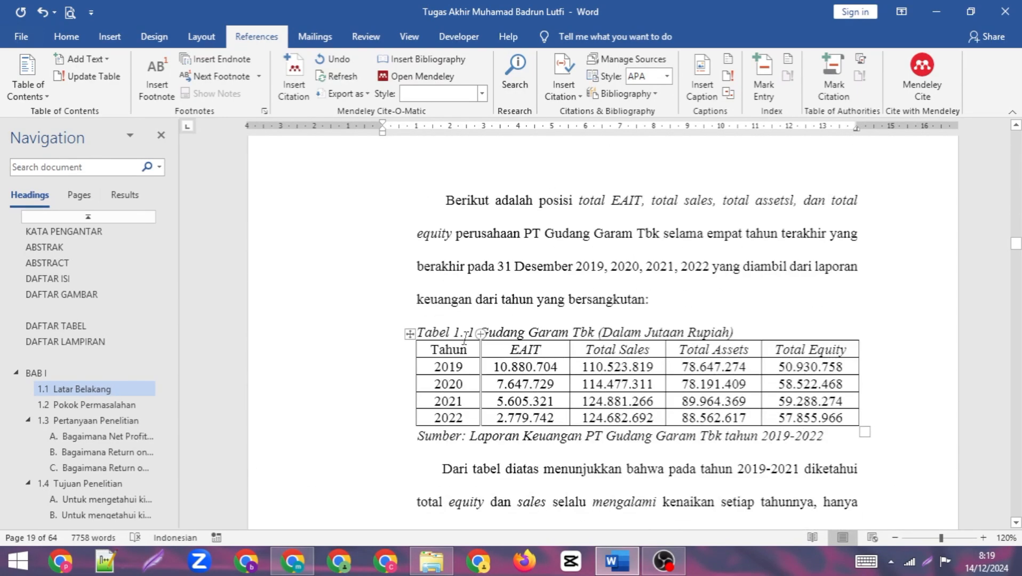
click(470, 333)
key(BackSpace)
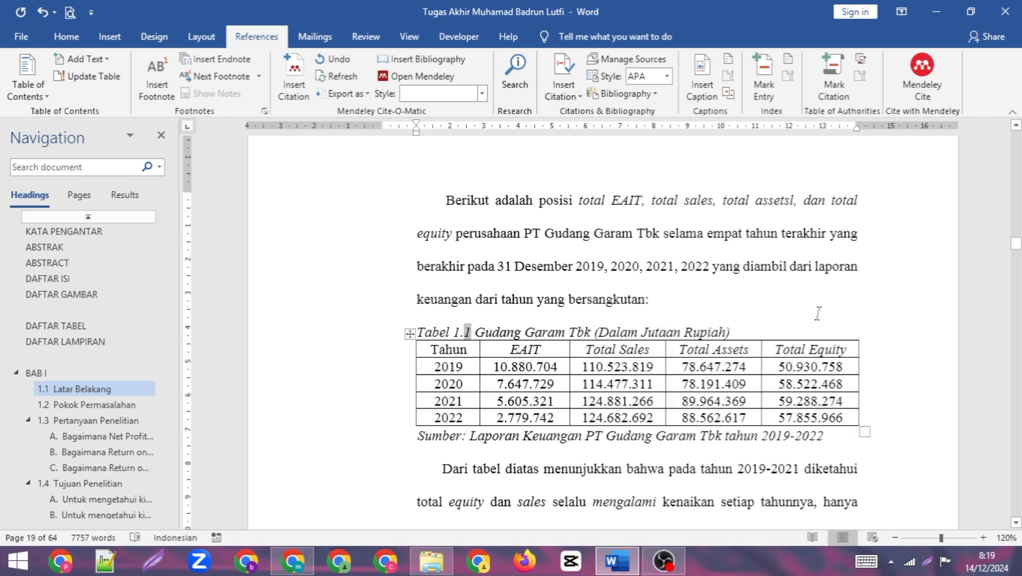
- Follow the Tabel 3.3 entry under DAFTAR TABEL to its table in the document, and return to the list of tables
click(61, 321)
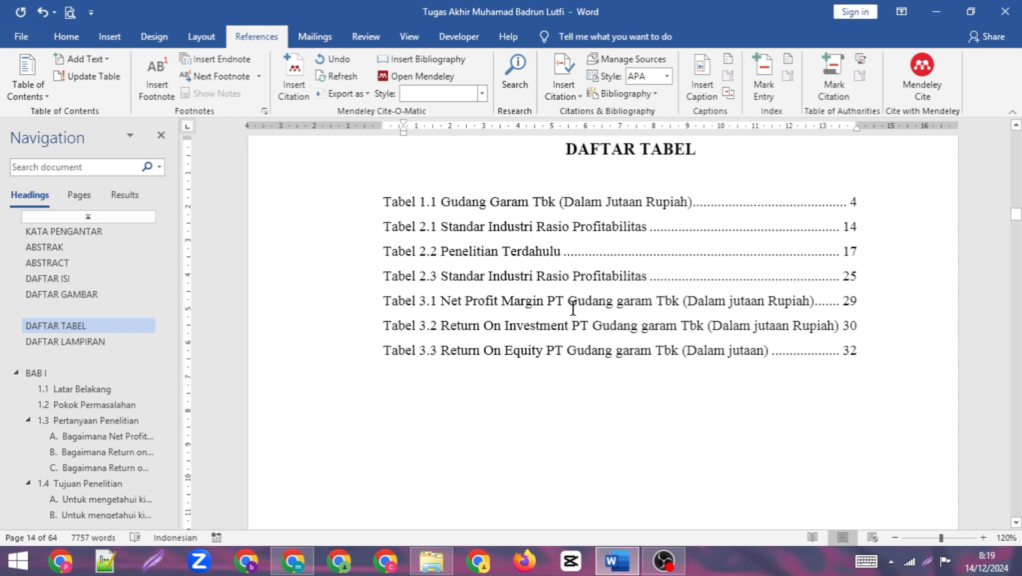
click(853, 349)
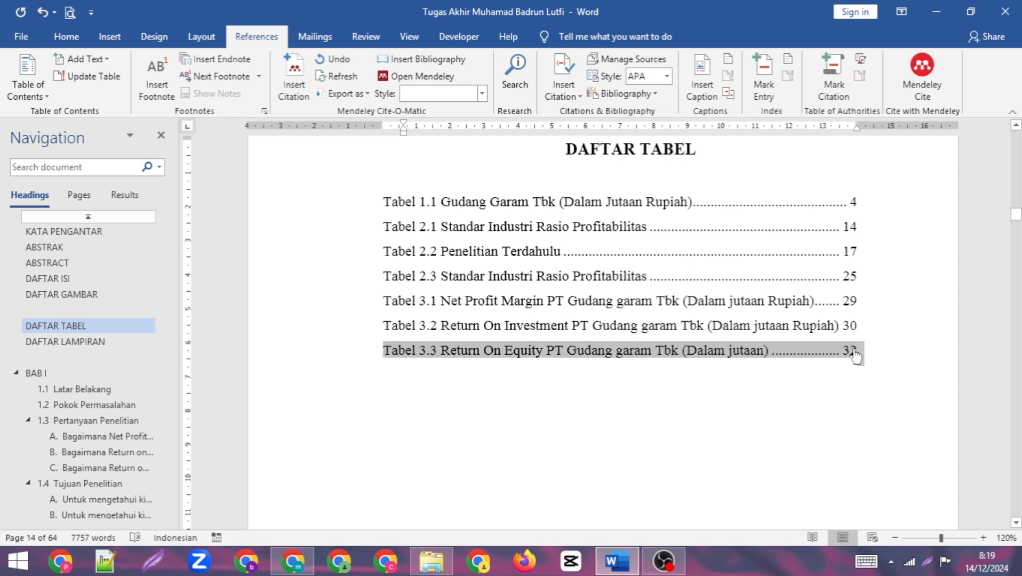
ctrl+click(852, 351)
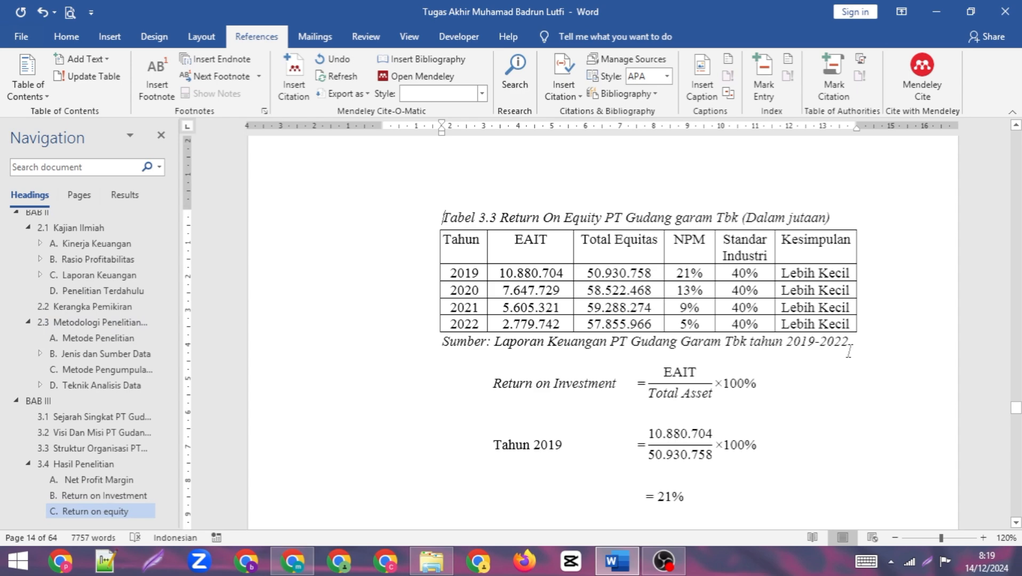
scroll(125, 336, up, 4)
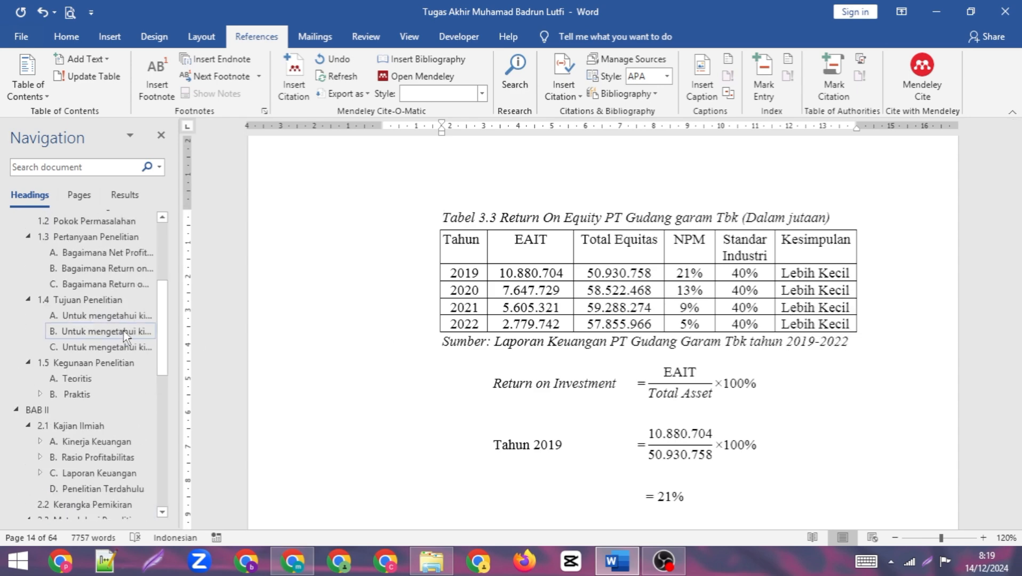
scroll(125, 335, up, 3)
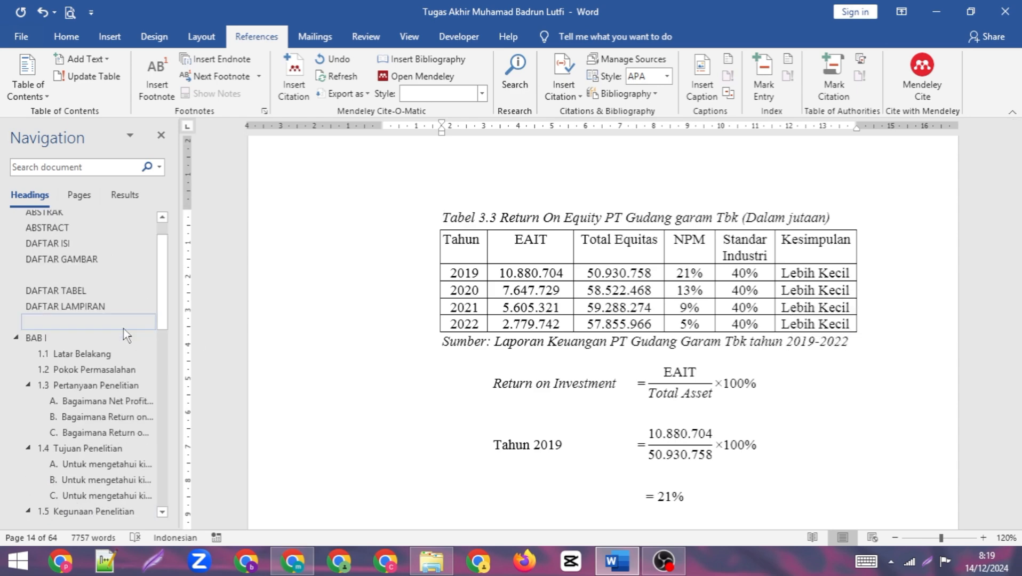
click(85, 293)
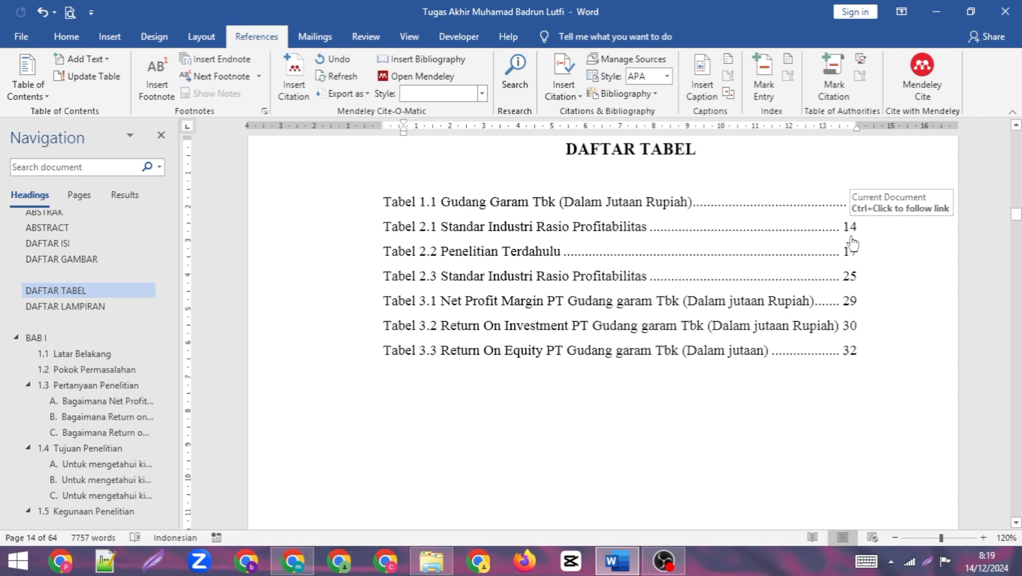
- Check the link of the Tabel 2.3 entry by following it to its table, and go back to DAFTAR TABEL
double_click(852, 279)
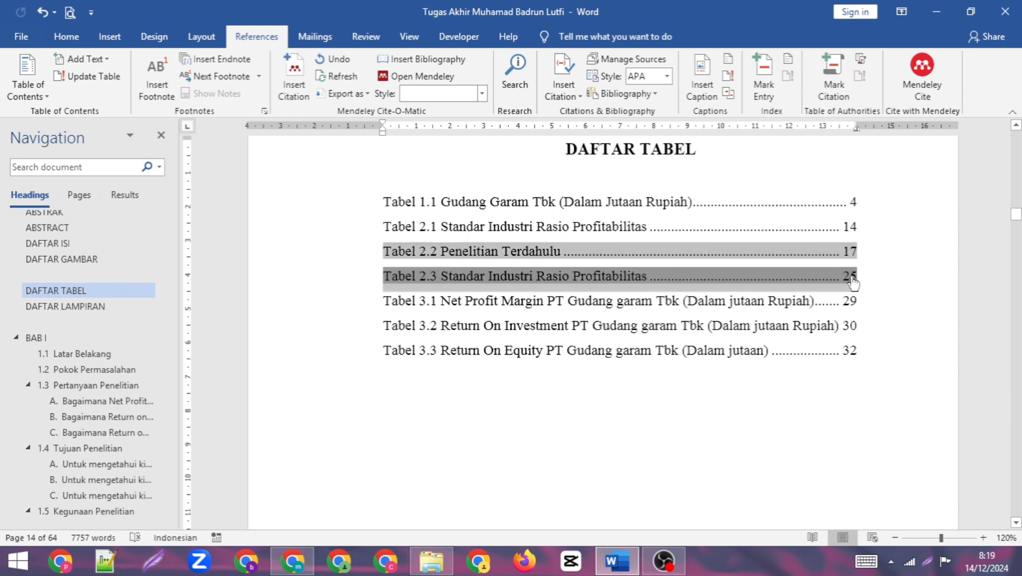
ctrl+click(853, 282)
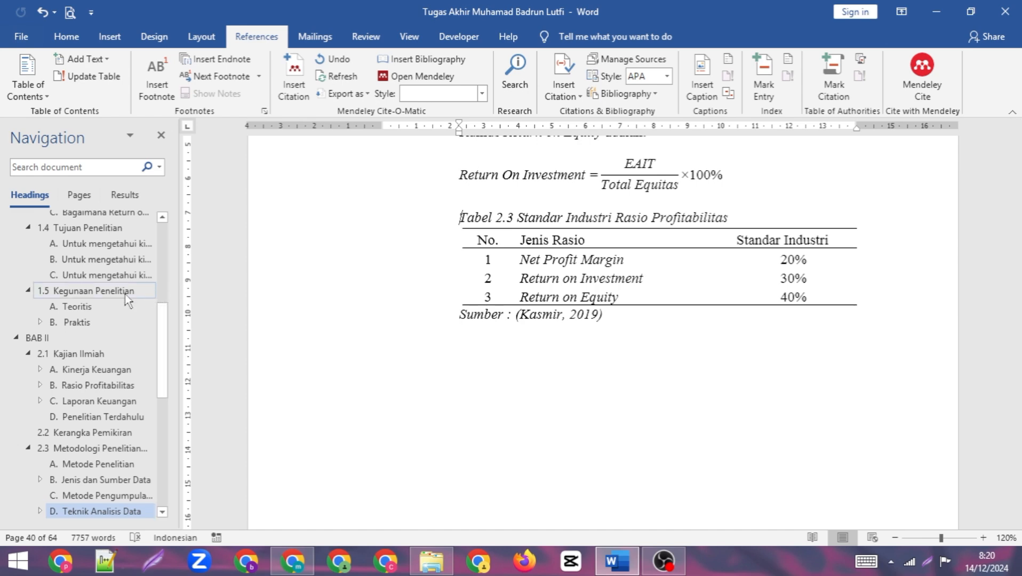
scroll(112, 291, up, 5)
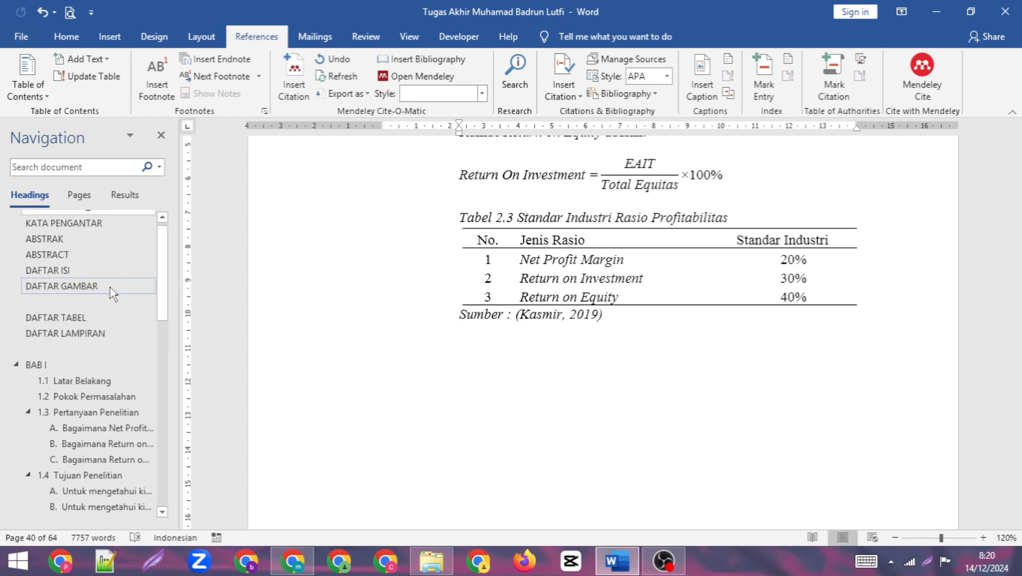
click(98, 320)
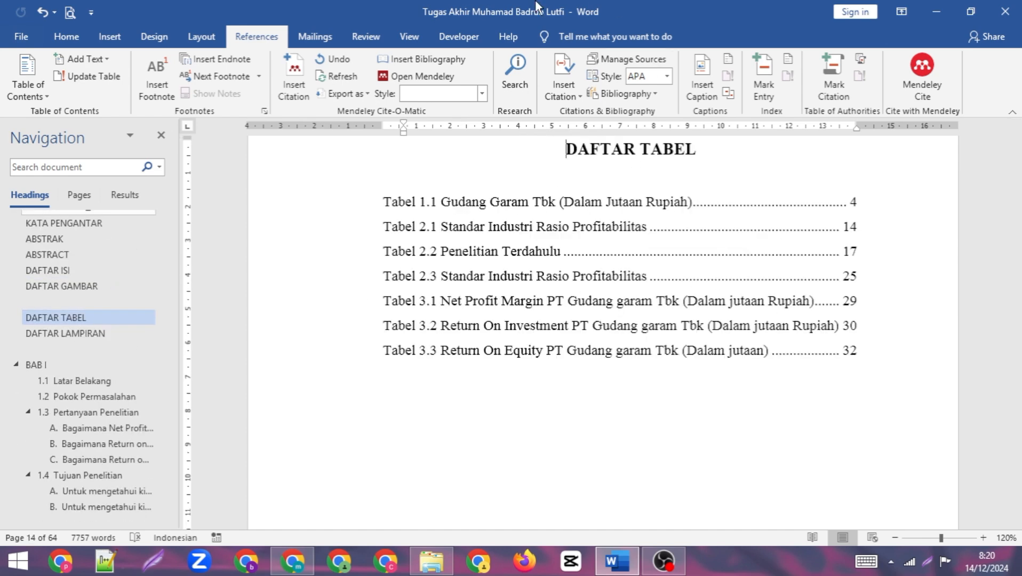